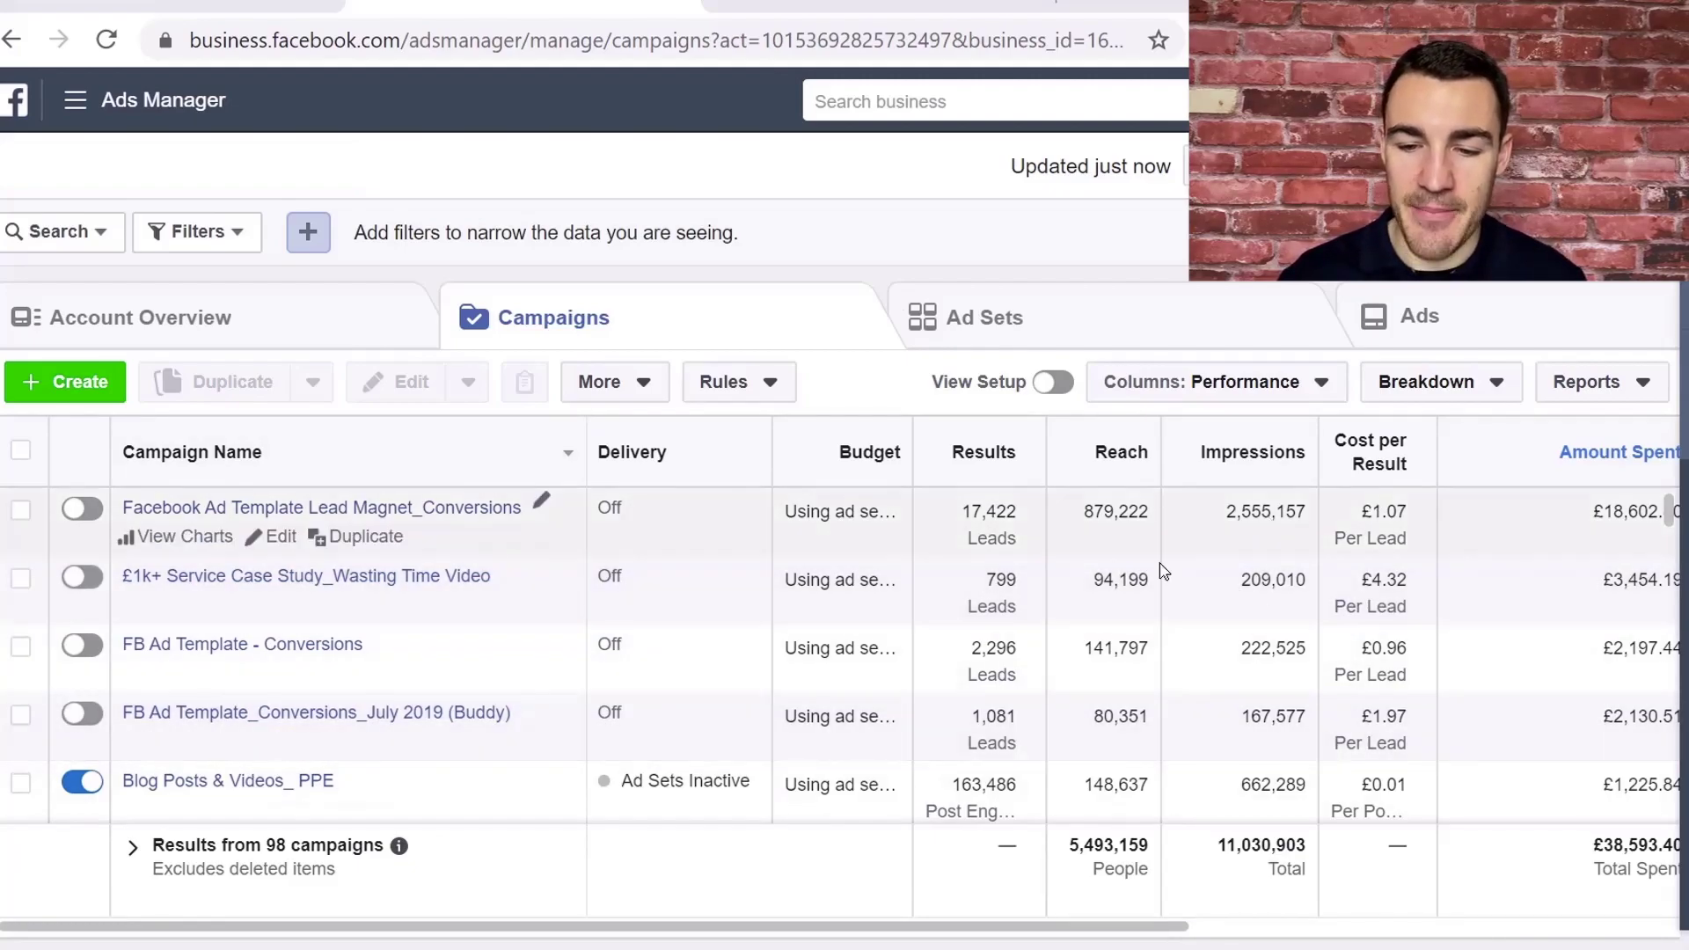
# Switch the campaigns table to the Delivery column preset, showing Reach, Frequency and CPM.
pyautogui.hscroll(2, 1341, 581)
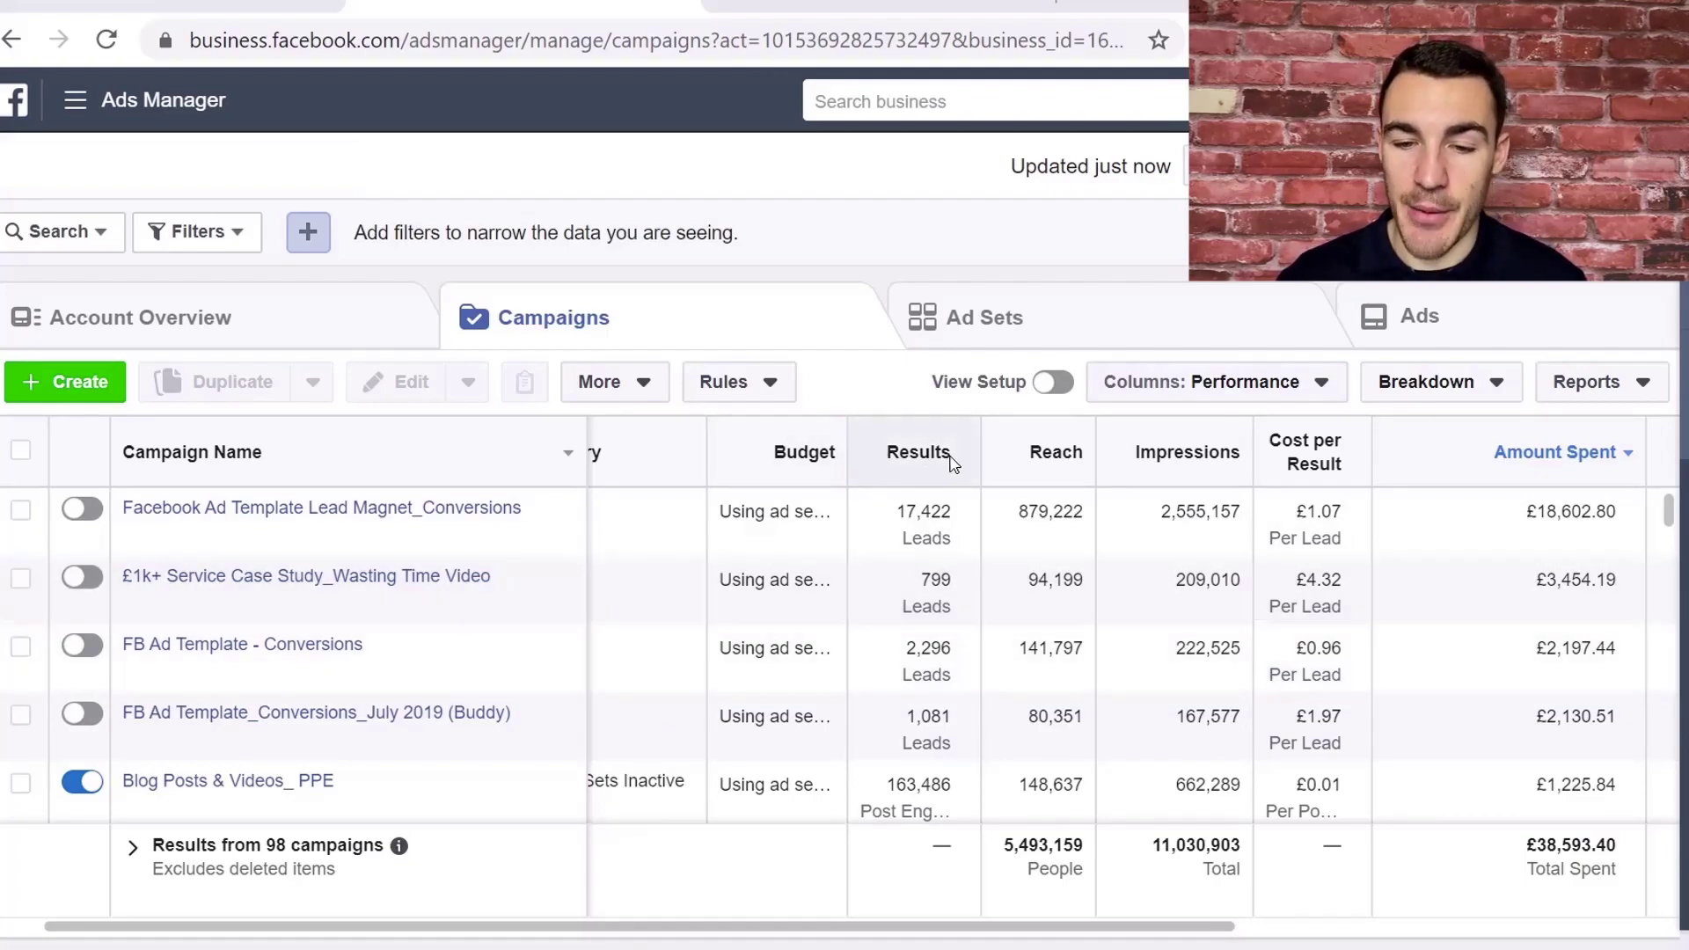
pyautogui.hscroll(2, 953, 464)
pyautogui.hscroll(3, 1237, 452)
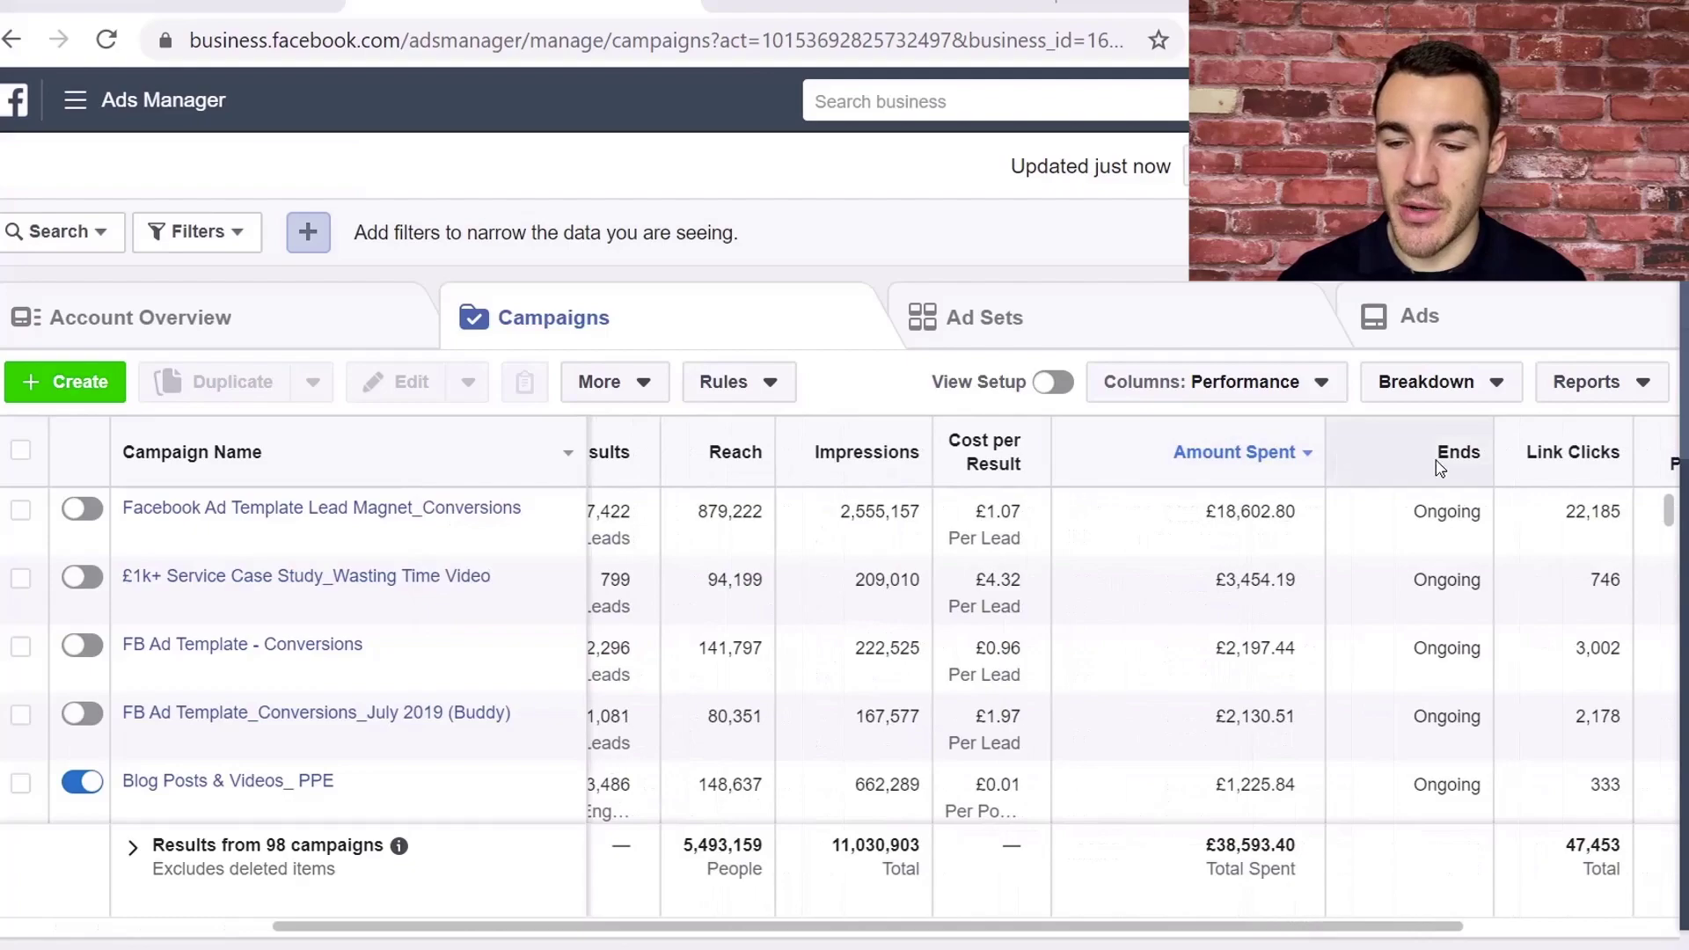
pyautogui.hscroll(5, 1477, 519)
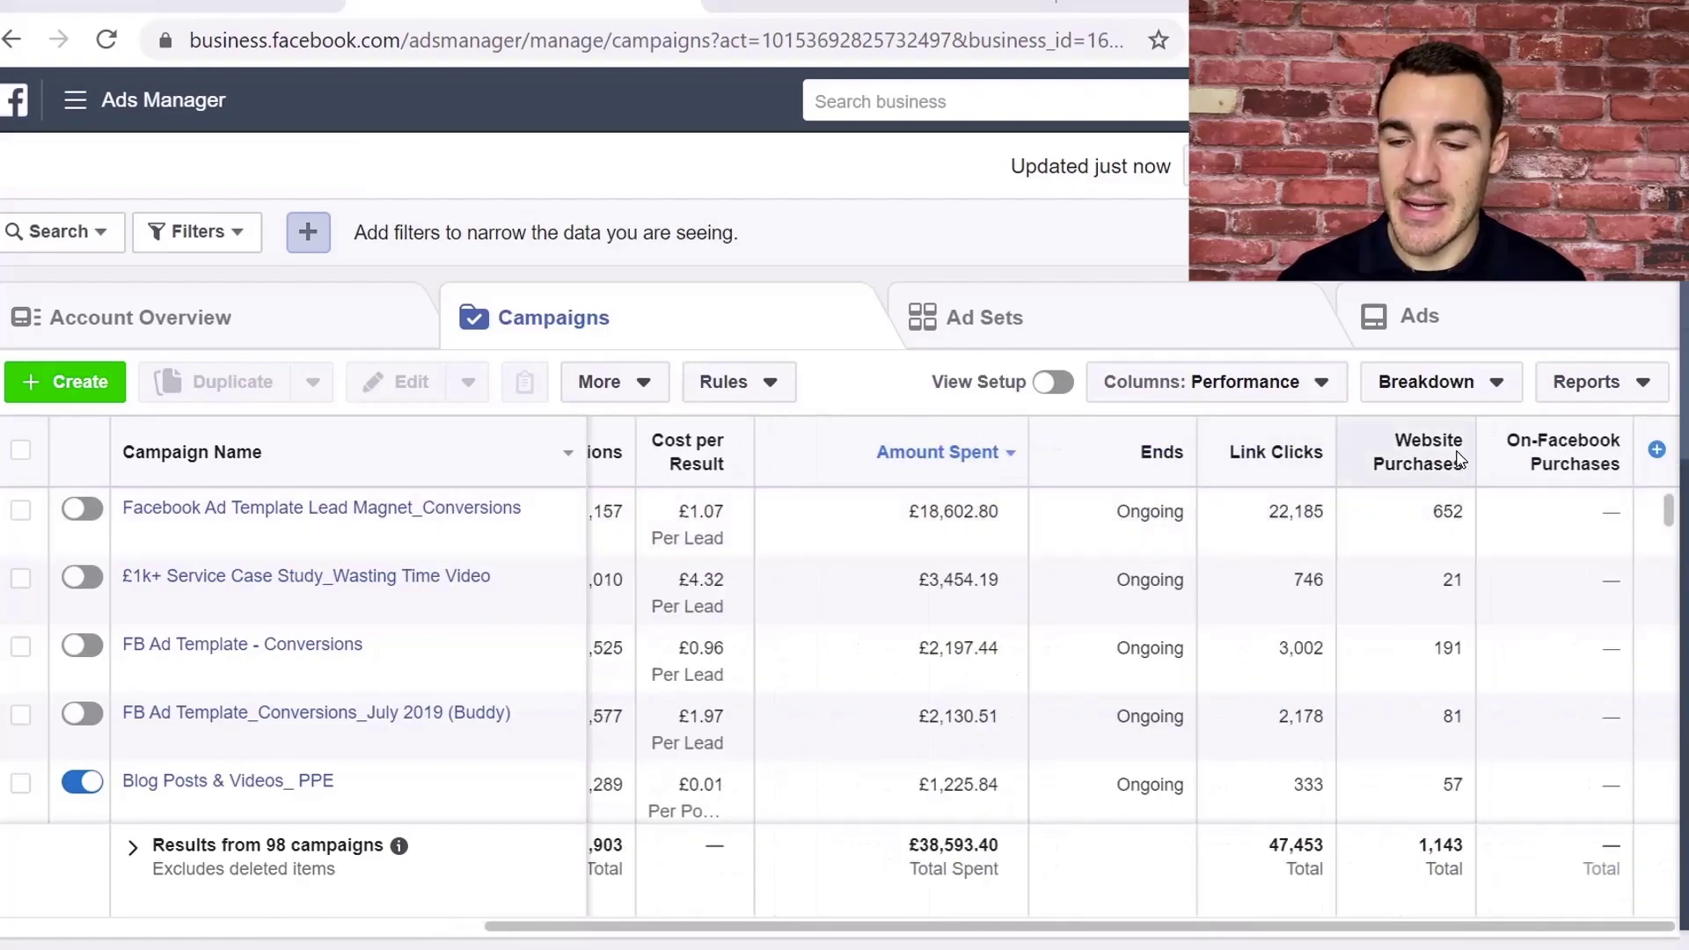
pyautogui.hscroll(-8, 1387, 655)
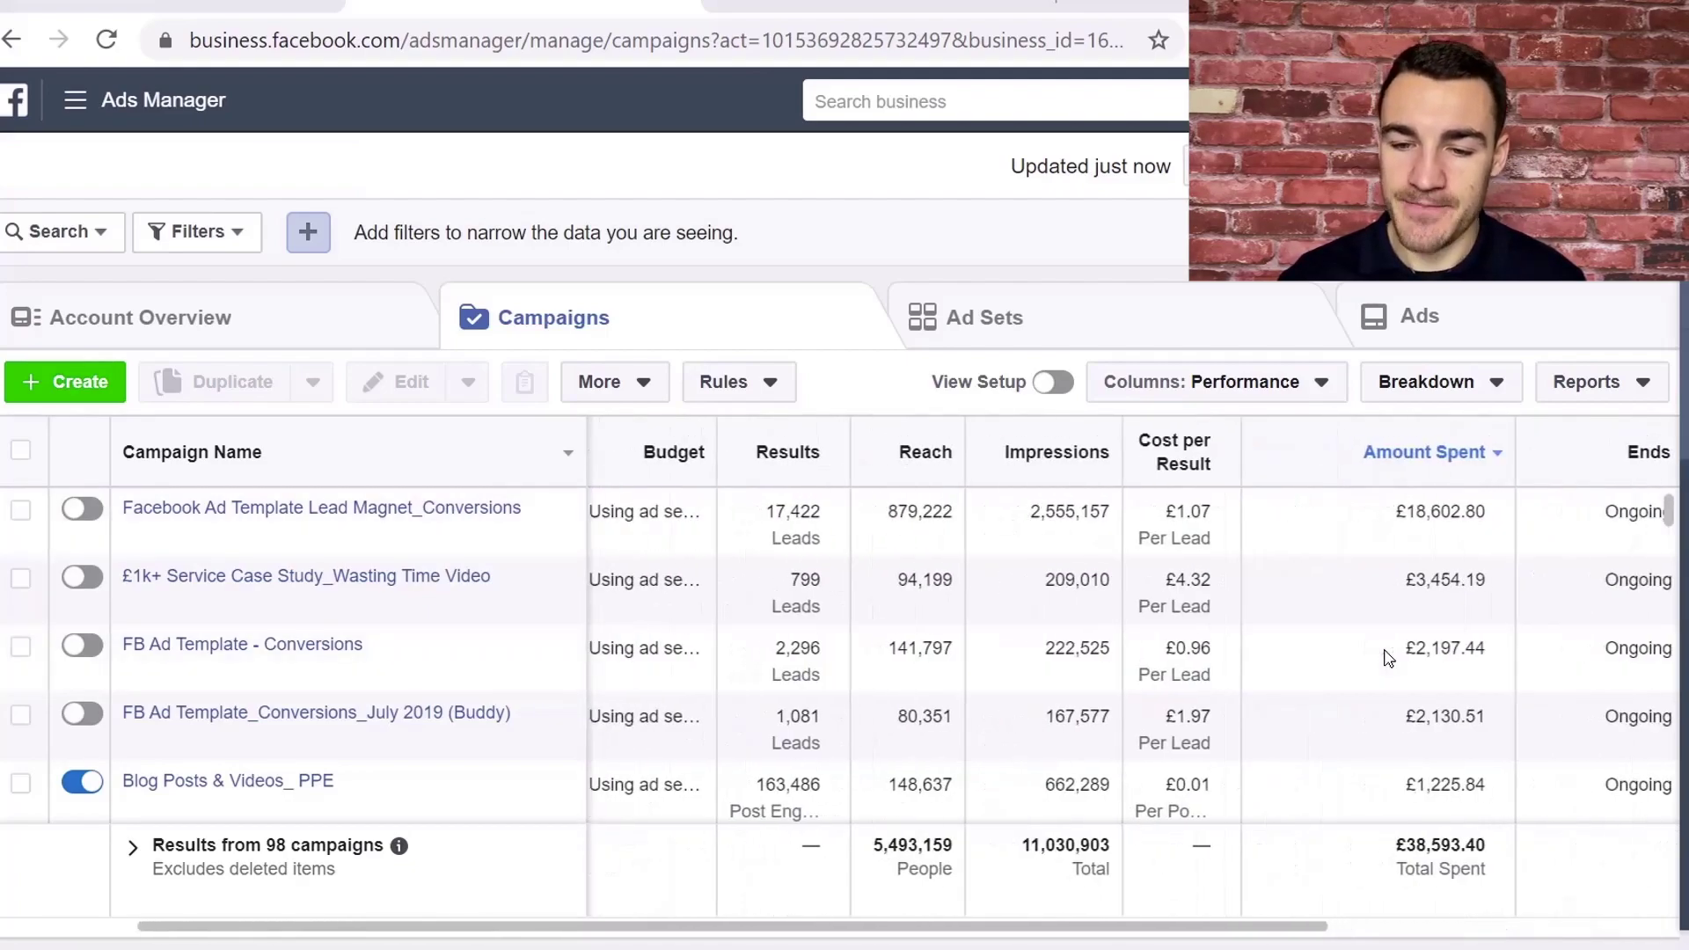
pyautogui.click(1315, 387)
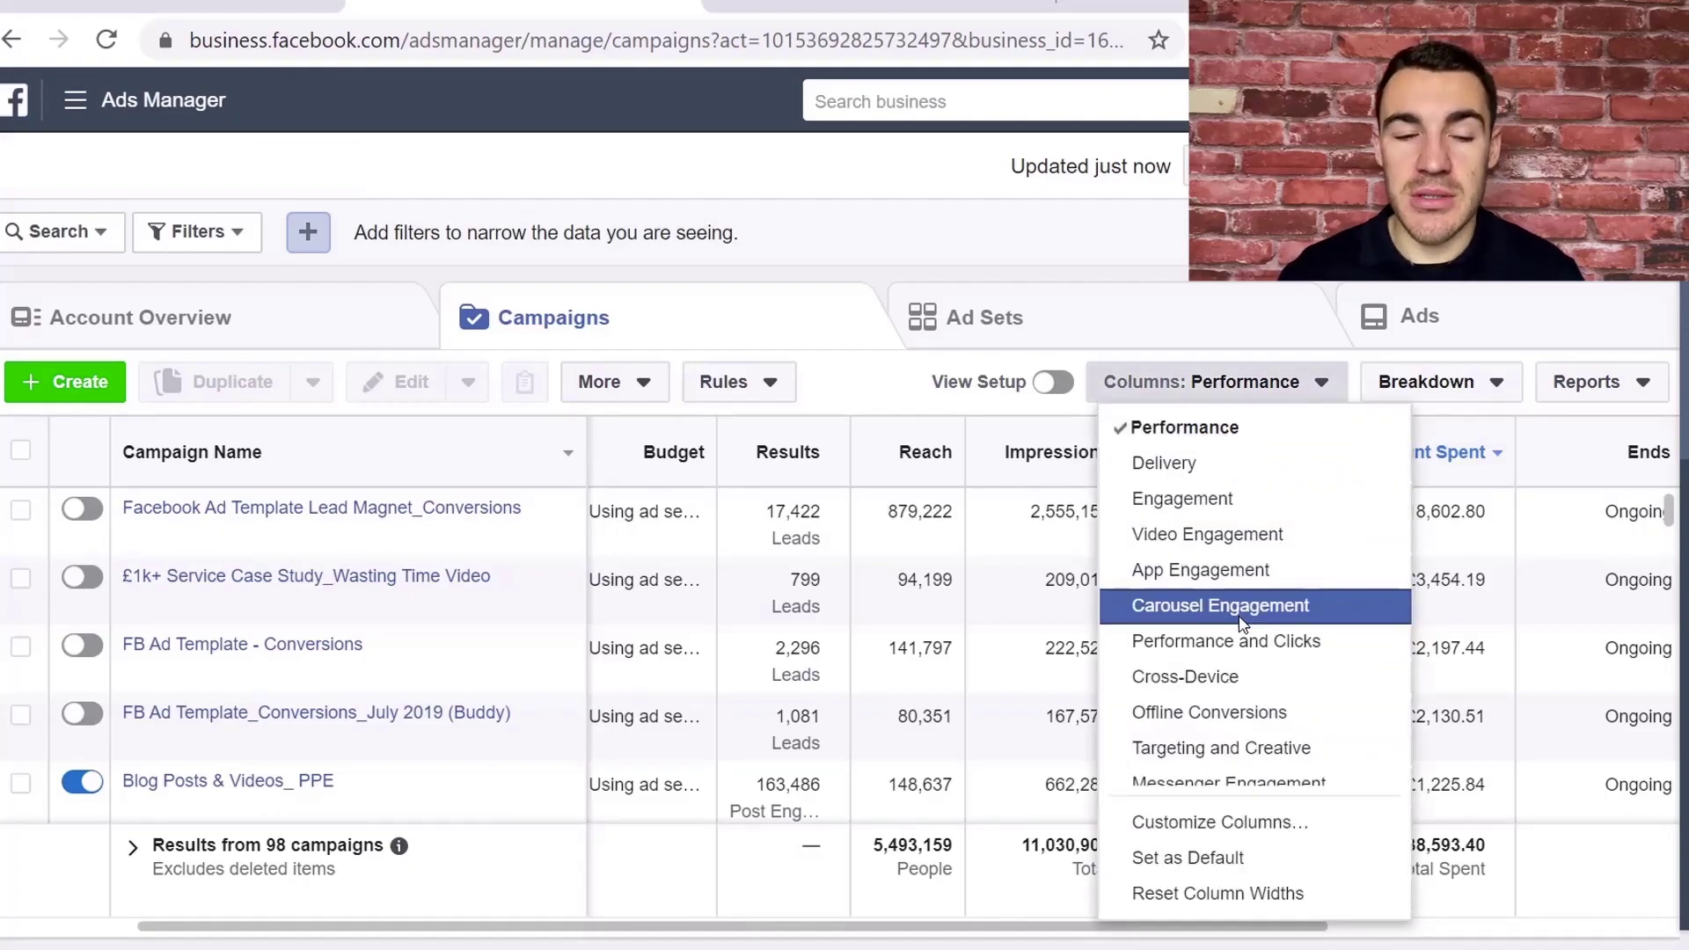
pyautogui.click(1204, 459)
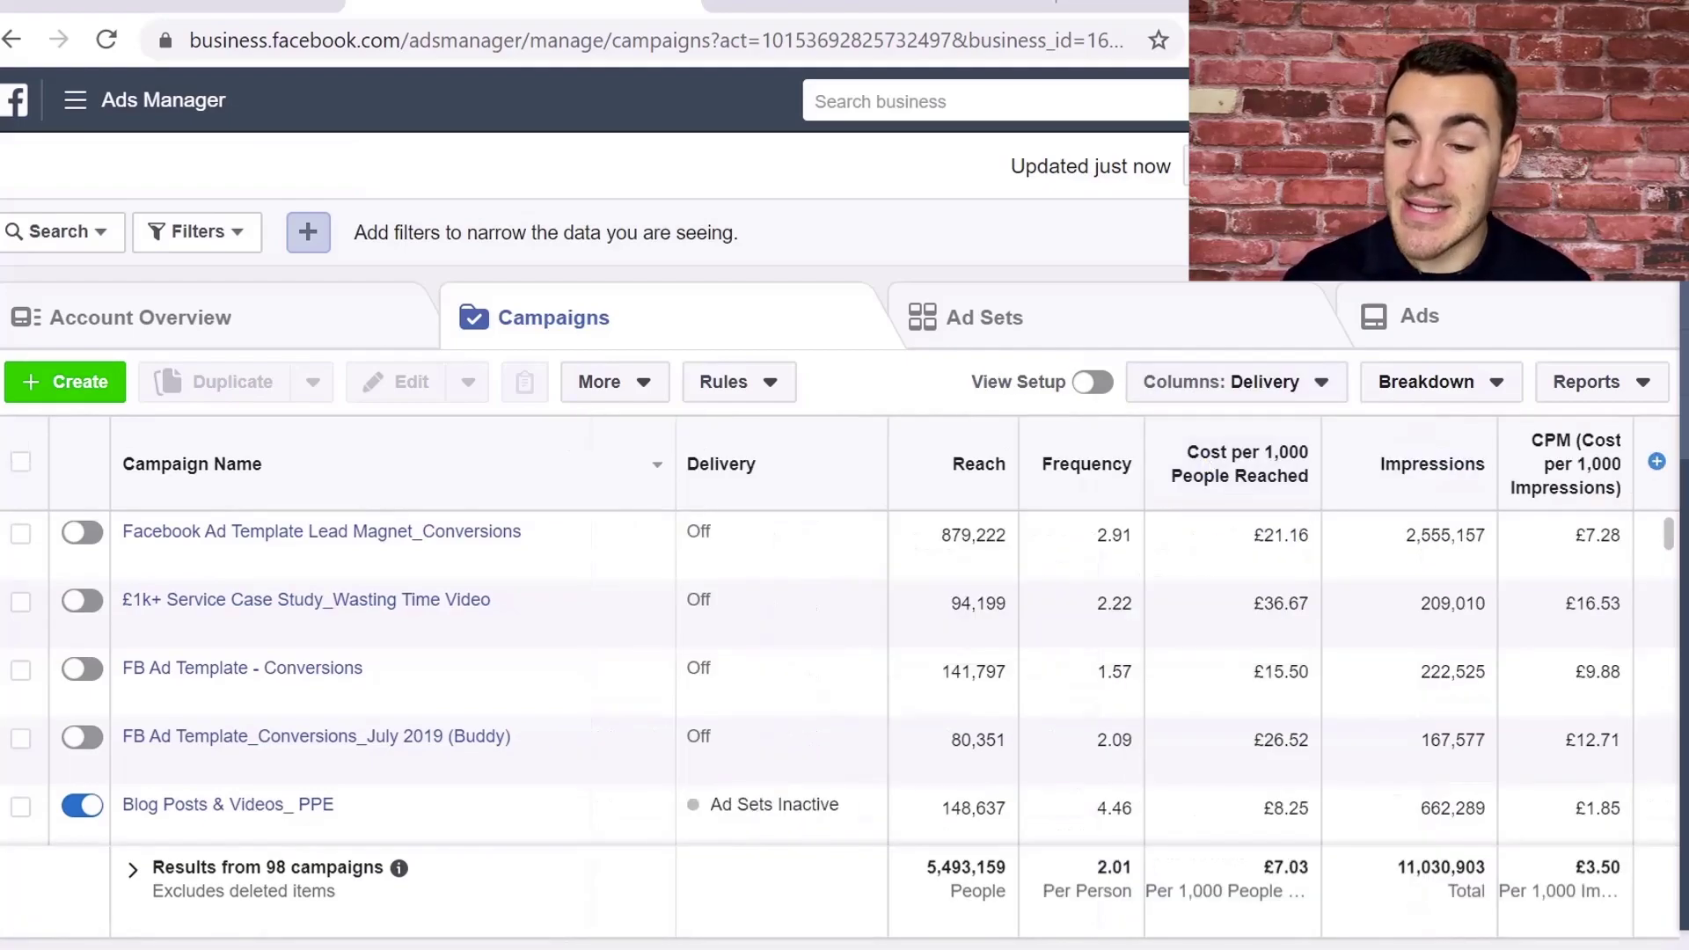
# Review the Delivery columns, then bring up the column presets list again.
pyautogui.moveTo(1141, 542)
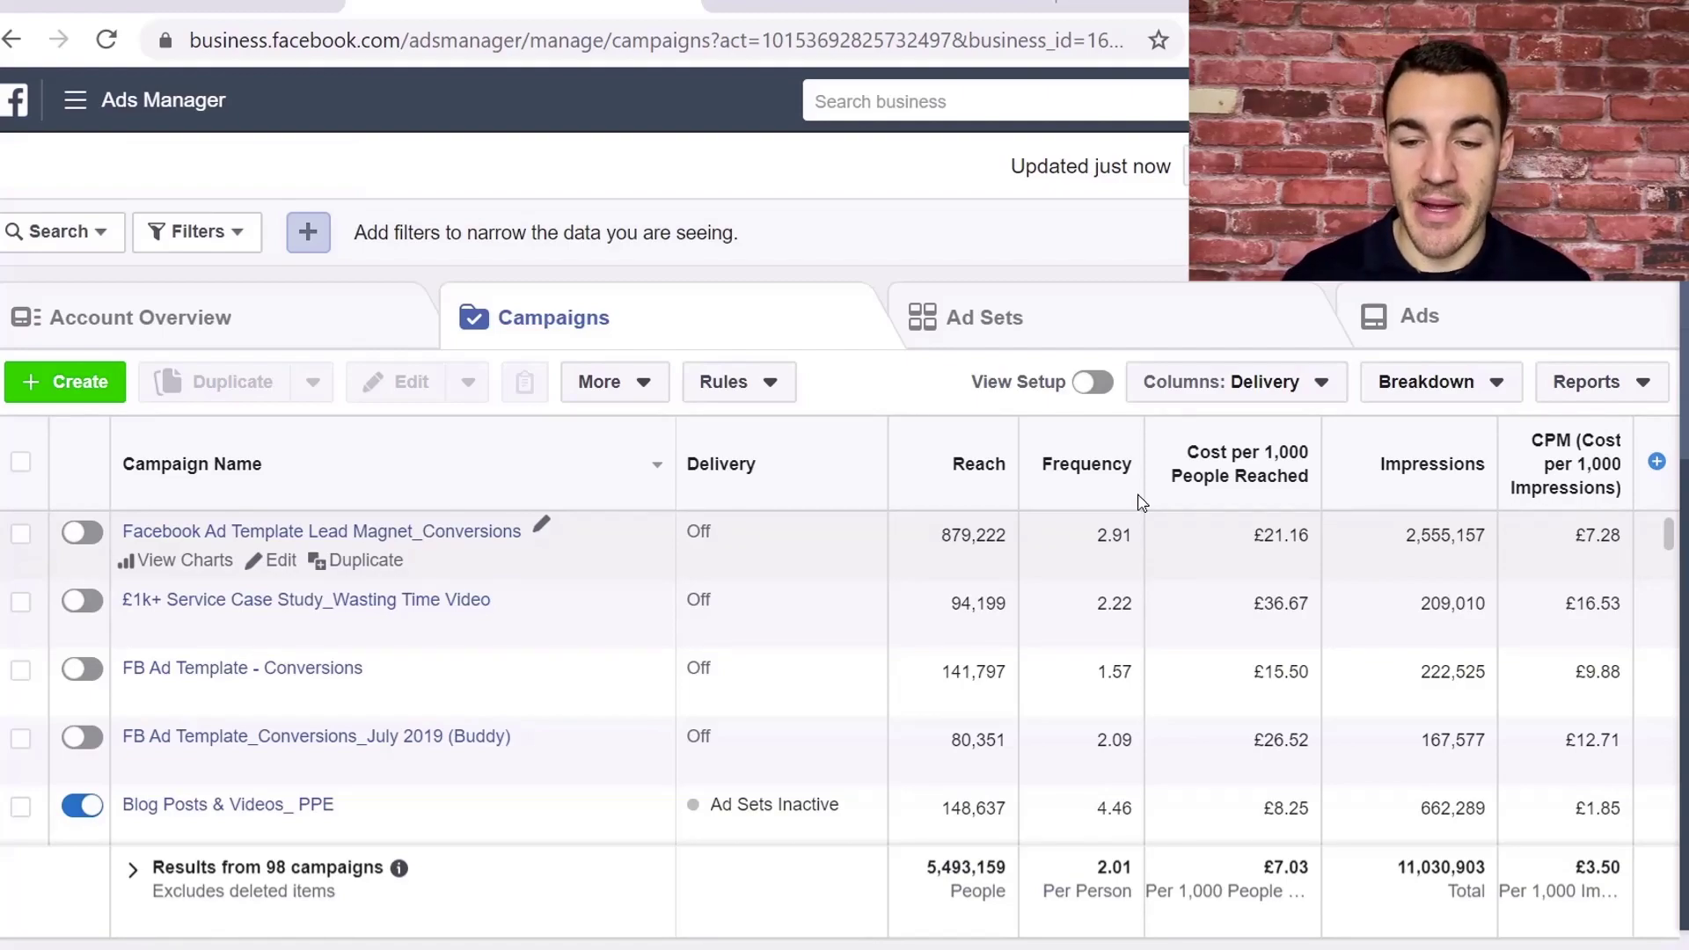
pyautogui.moveTo(1239, 489)
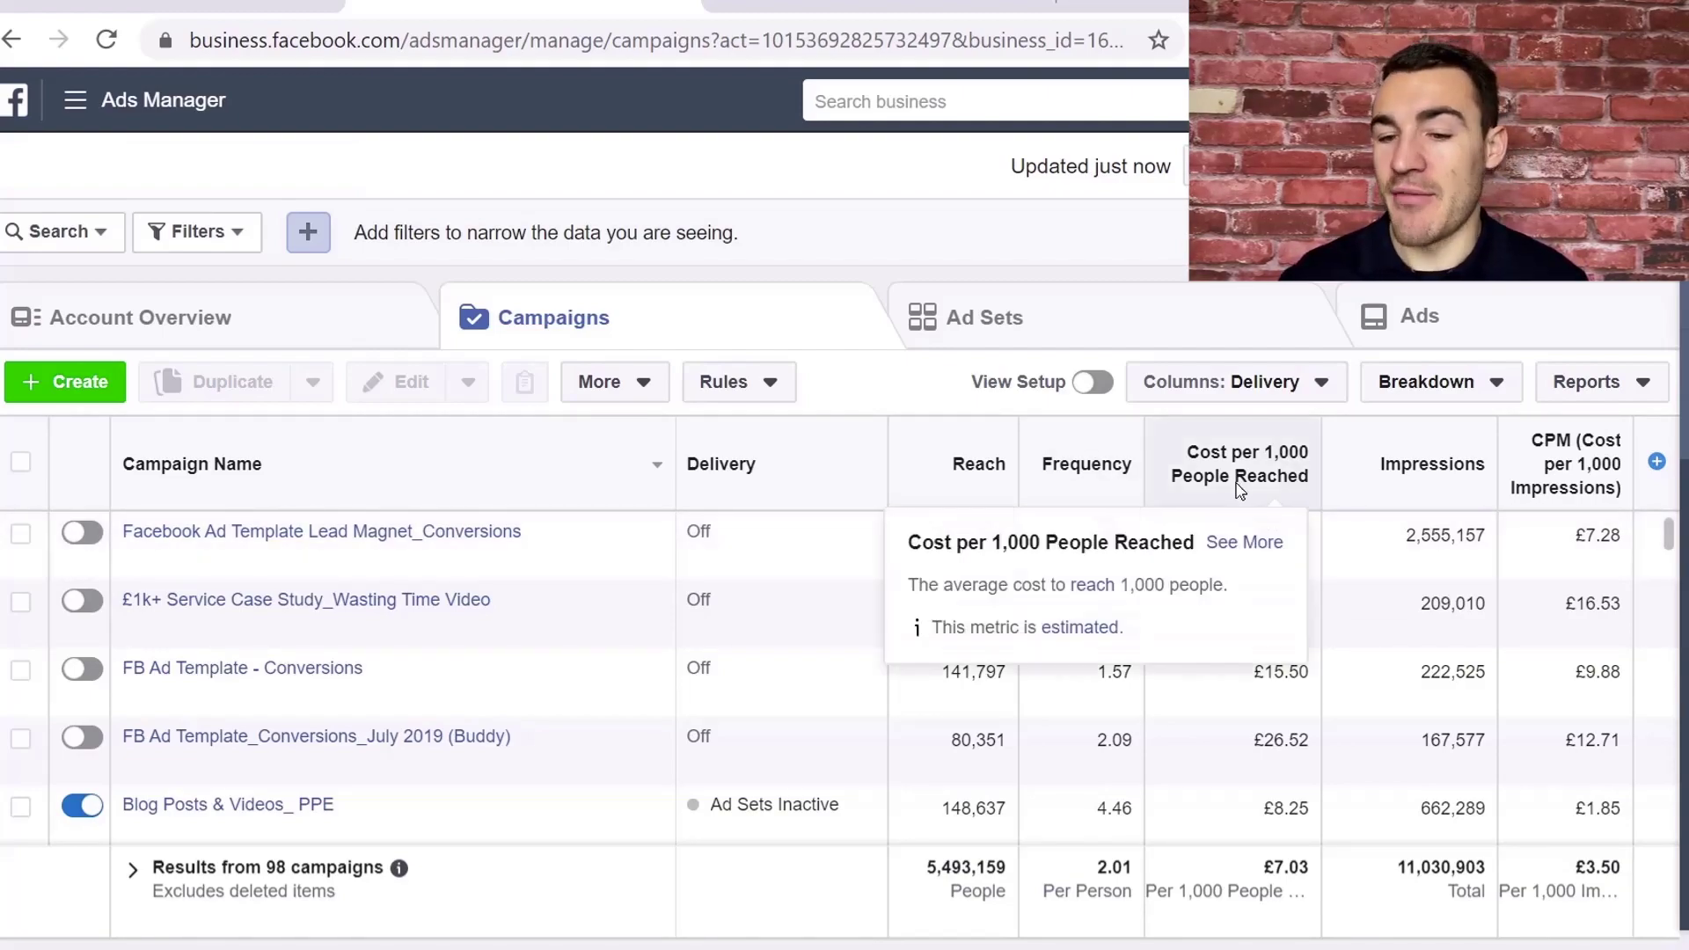
pyautogui.moveTo(1330, 555)
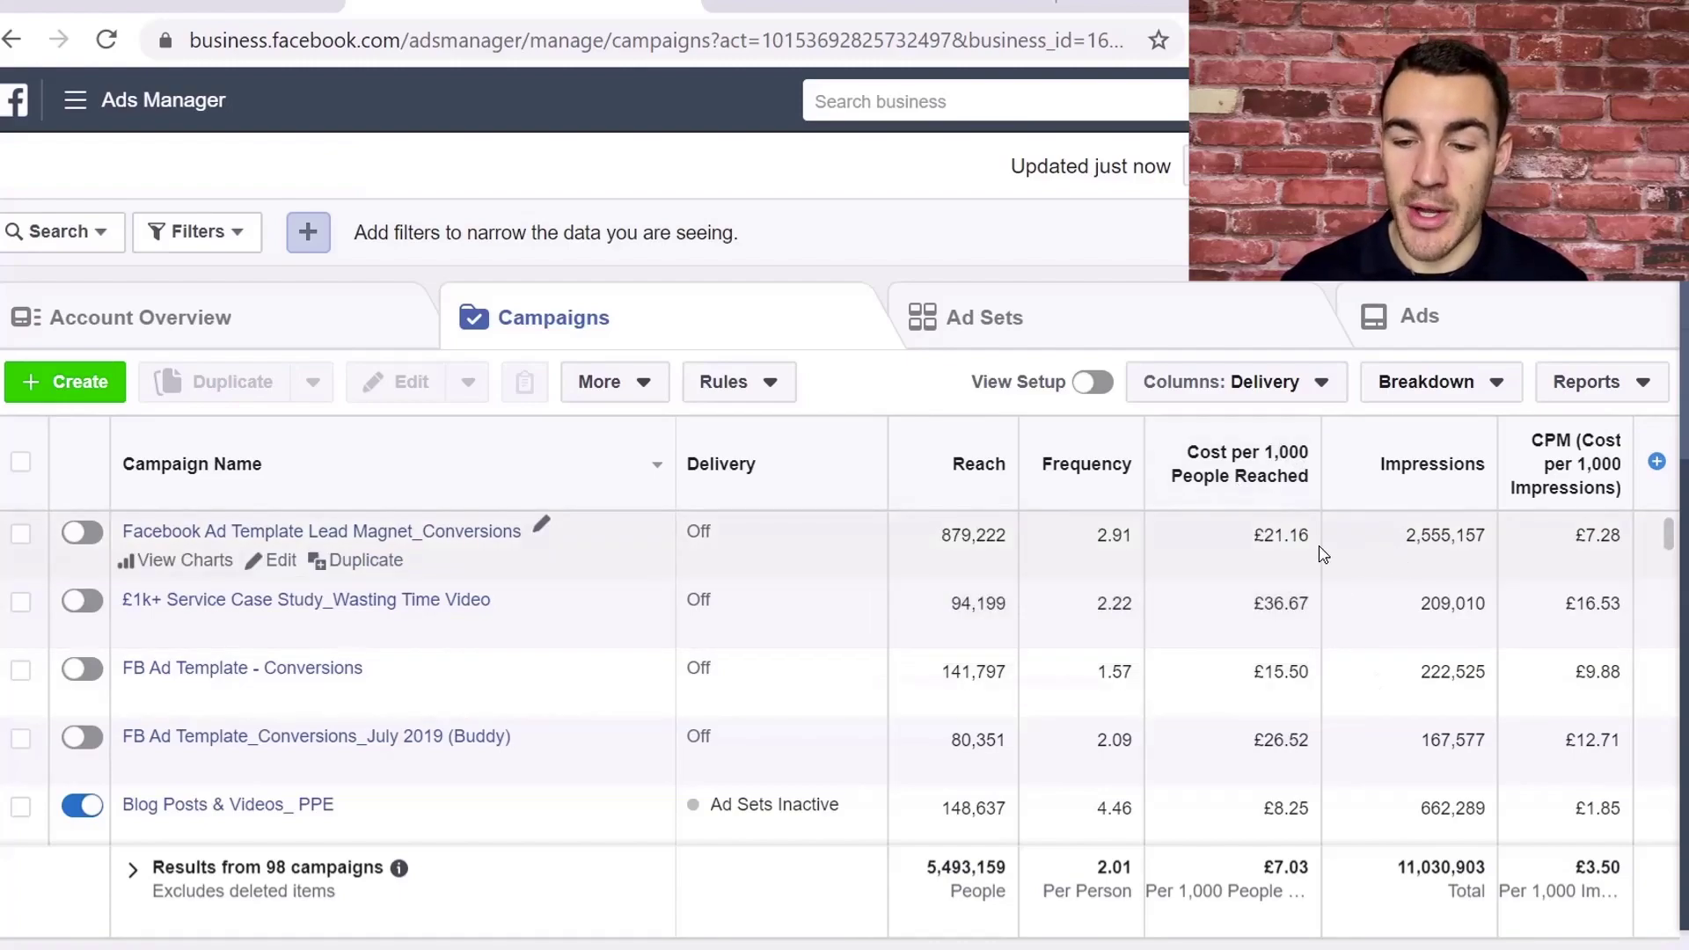
pyautogui.moveTo(1300, 609)
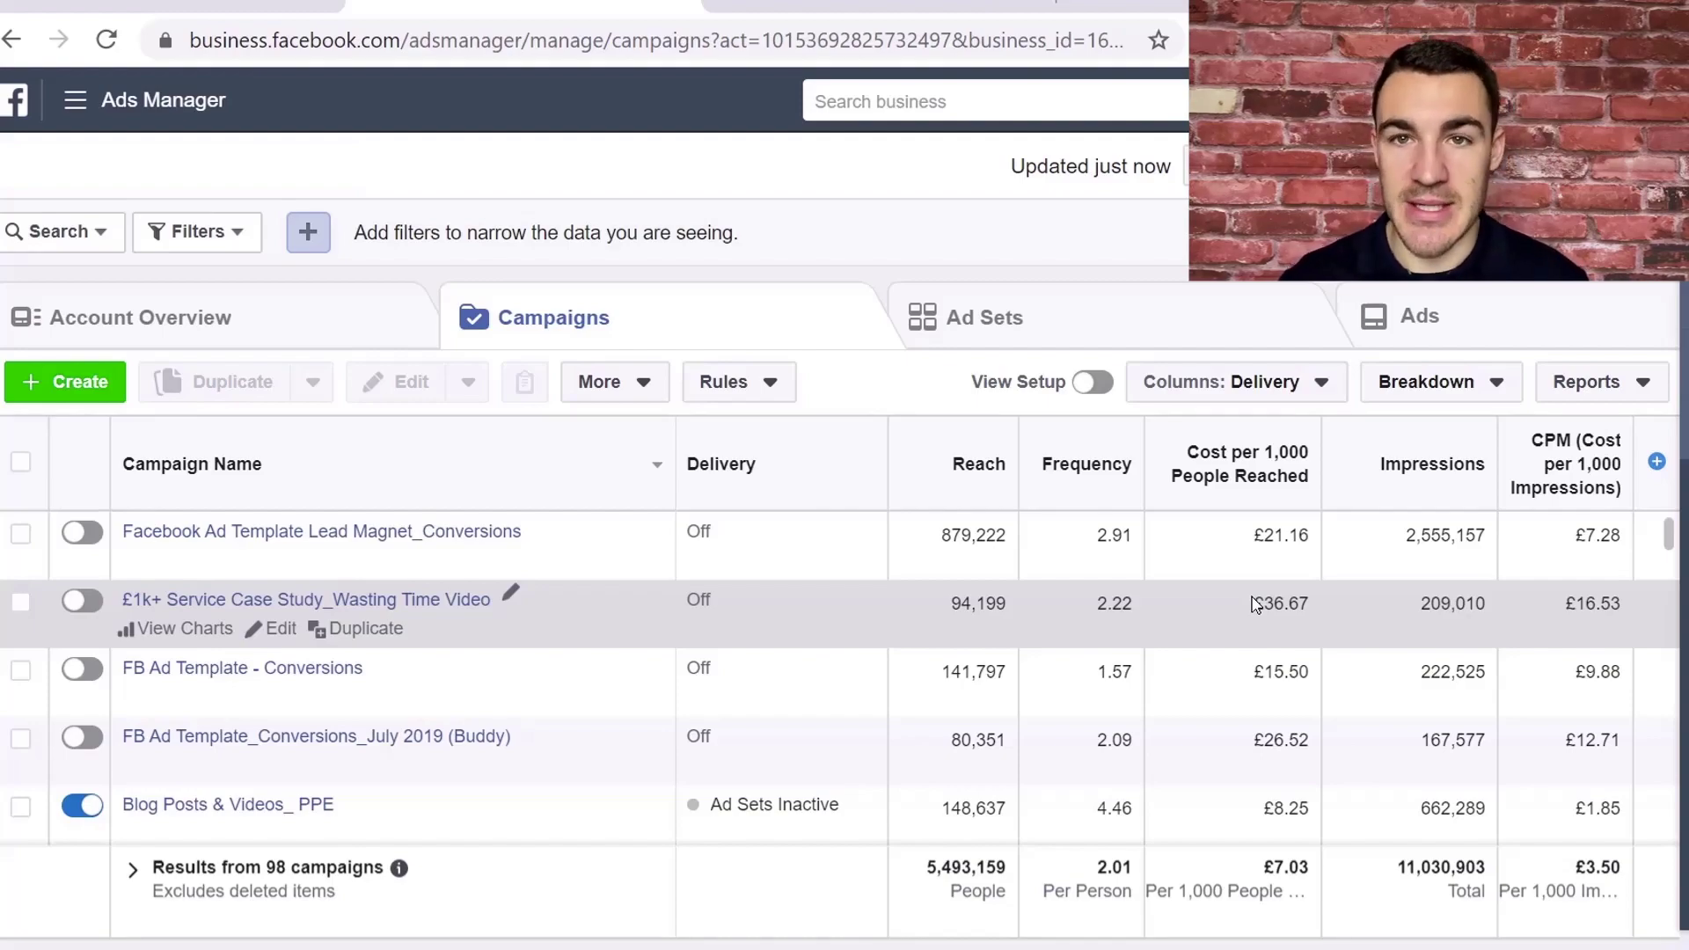
pyautogui.click(1326, 385)
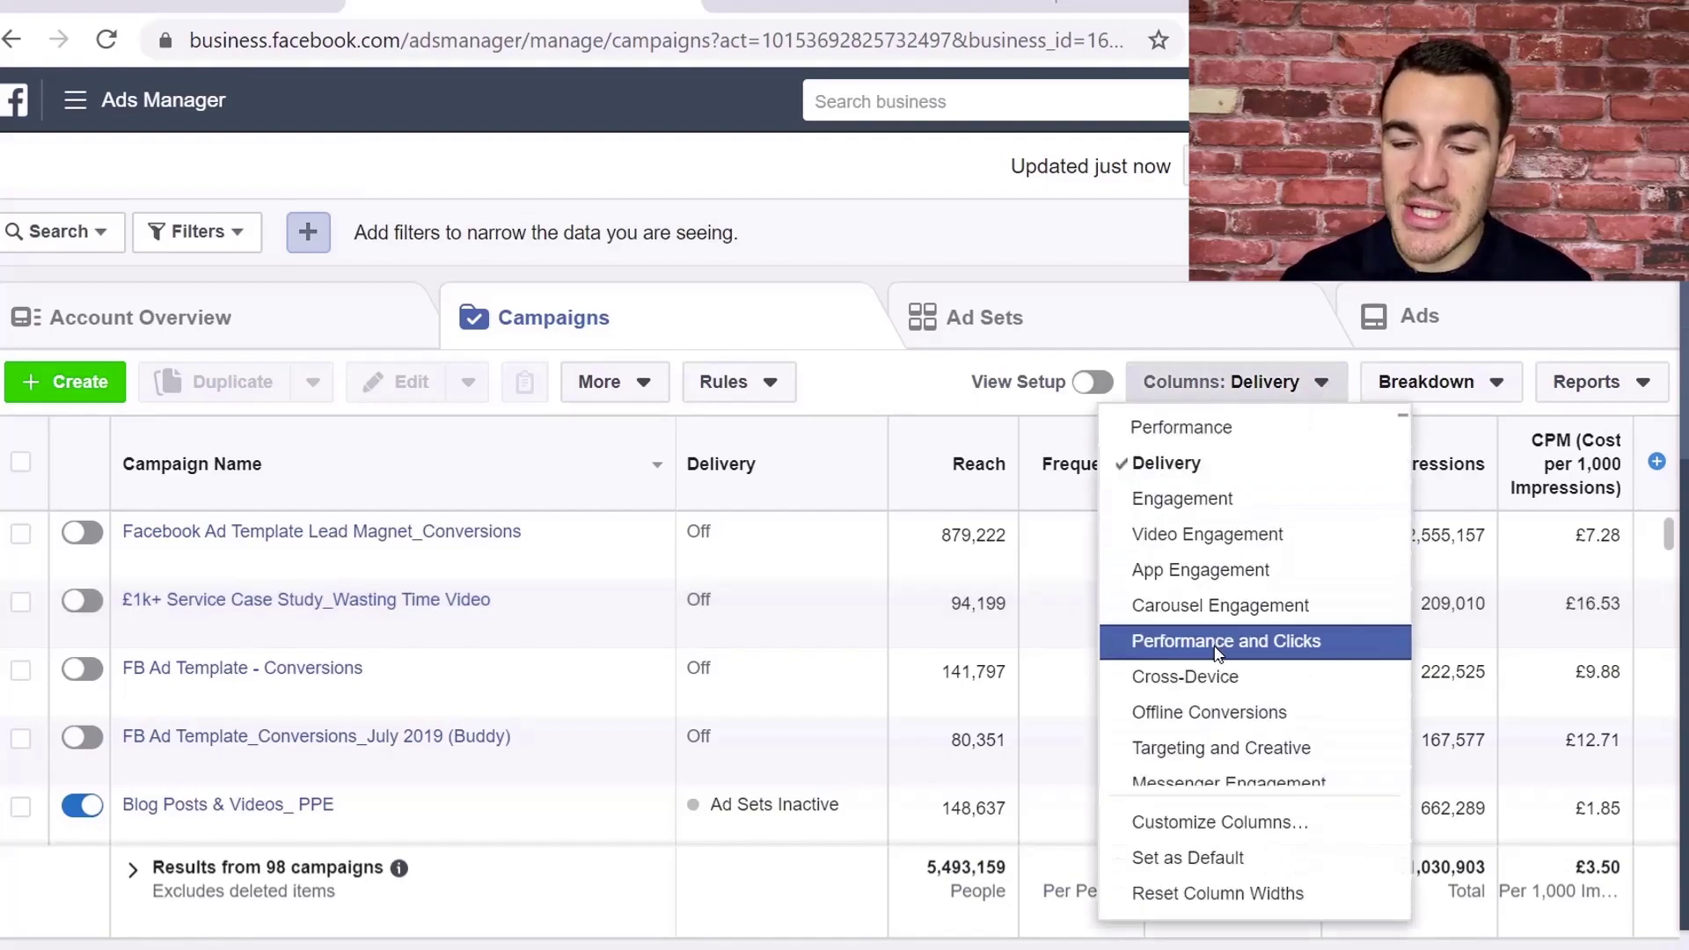
# Preview the Video Engagement columns, then switch the table back to the Performance preset.
pyautogui.click(1227, 535)
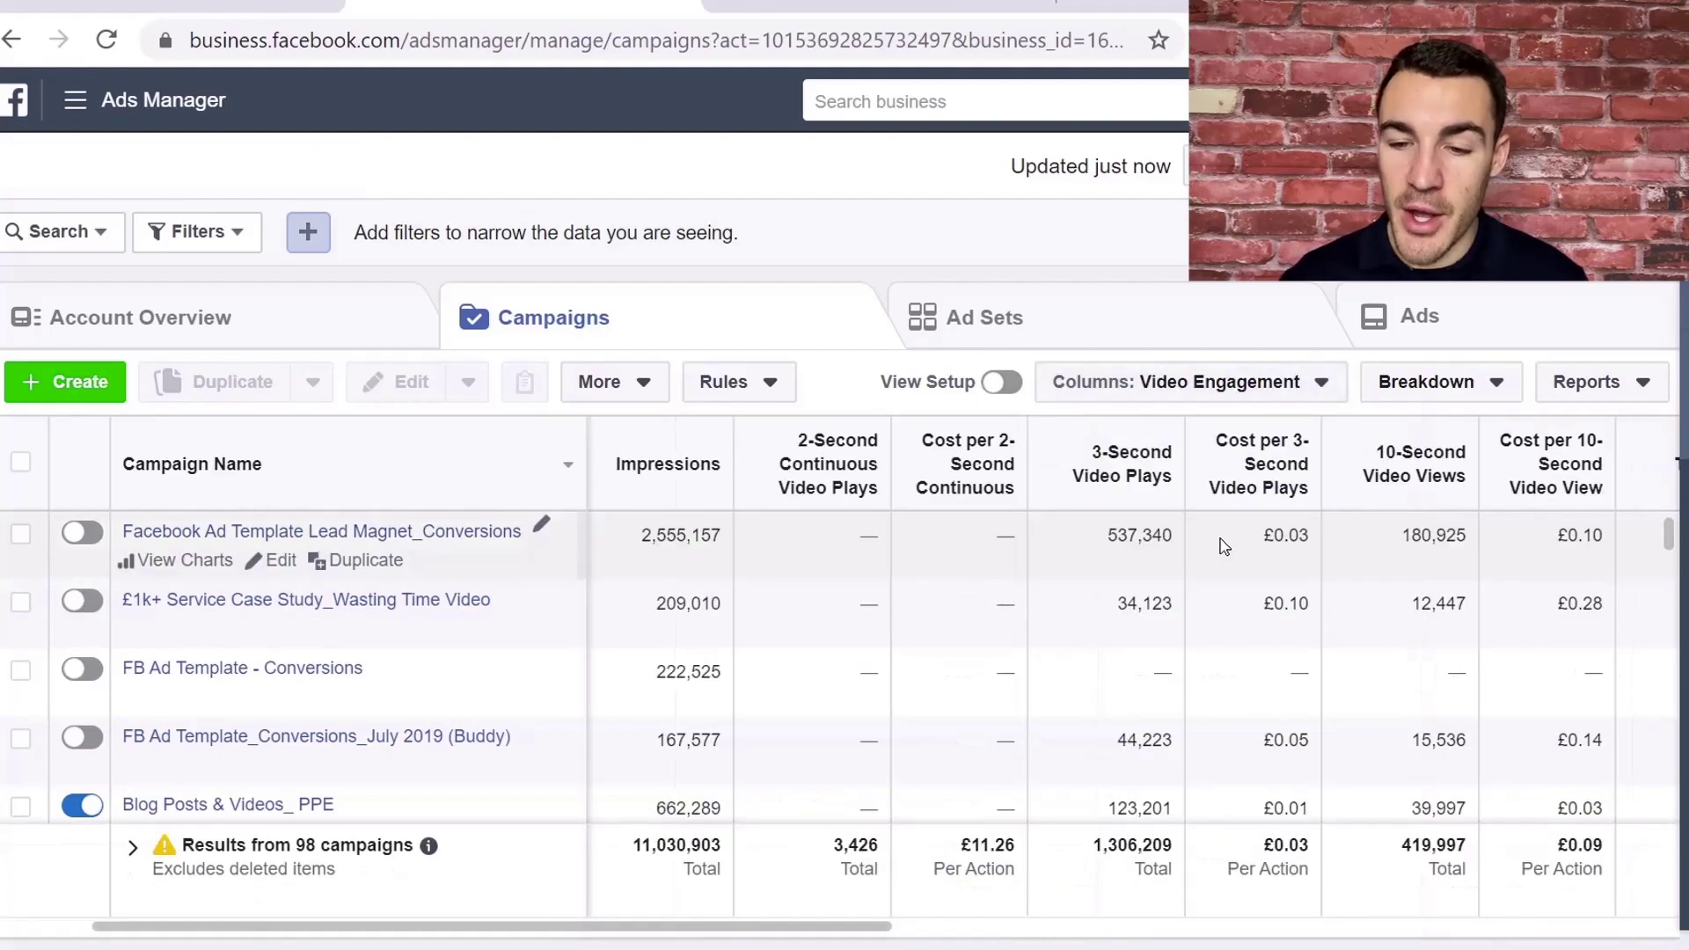
pyautogui.hscroll(3, 1331, 577)
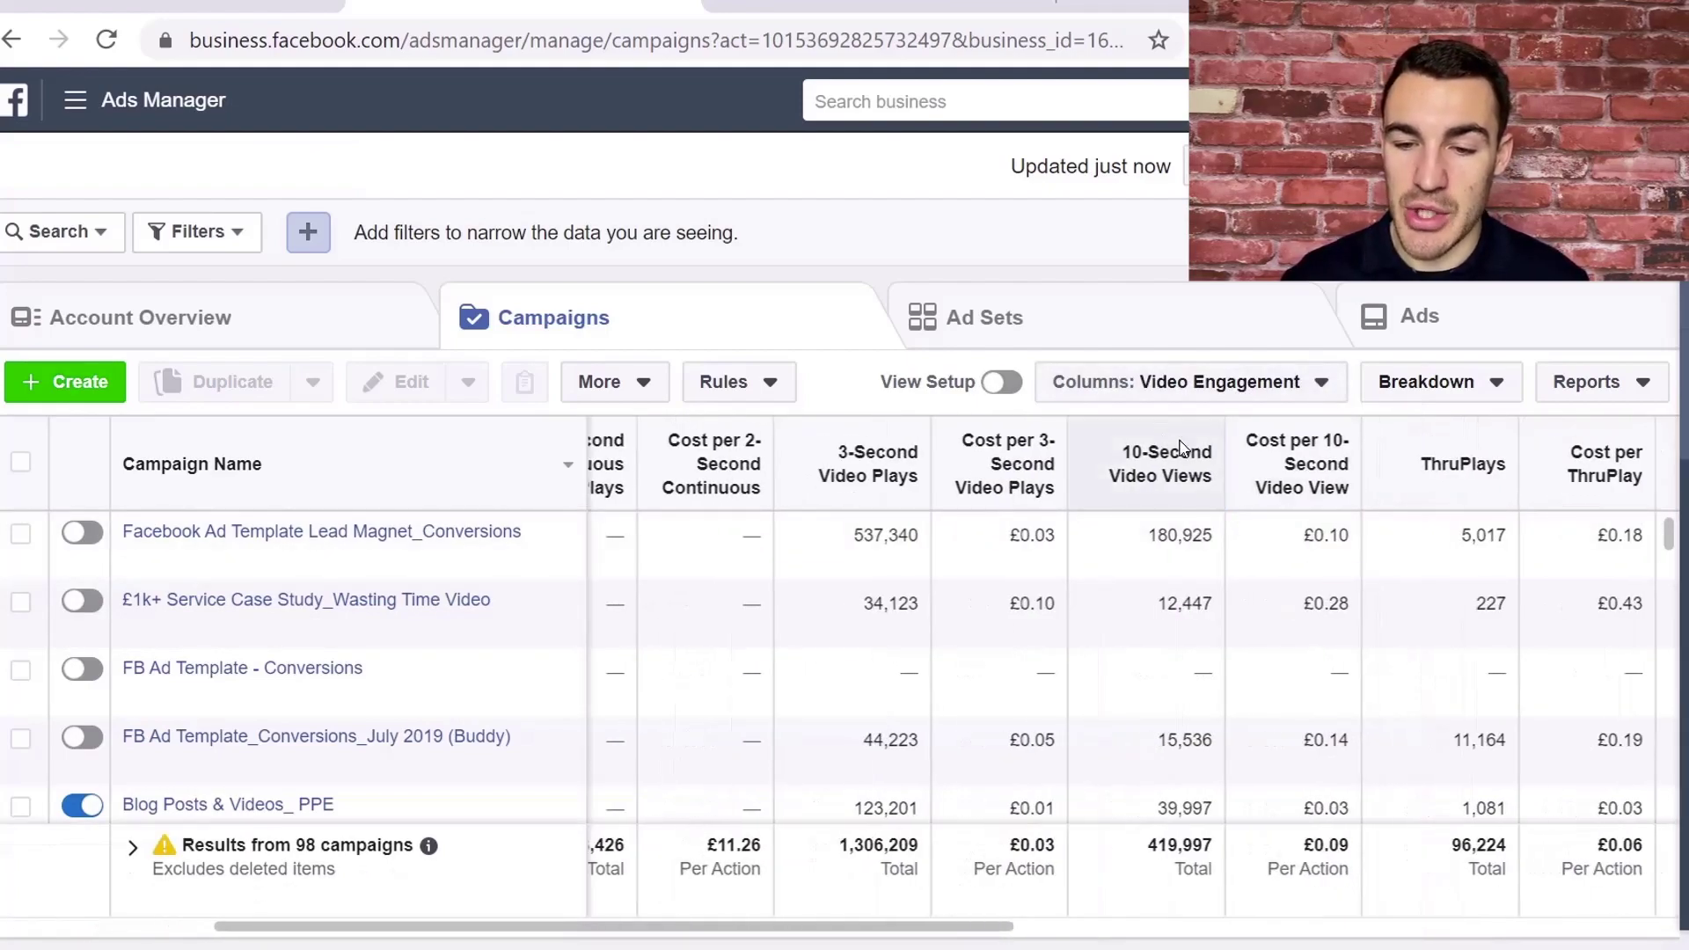
pyautogui.hscroll(2, 1452, 545)
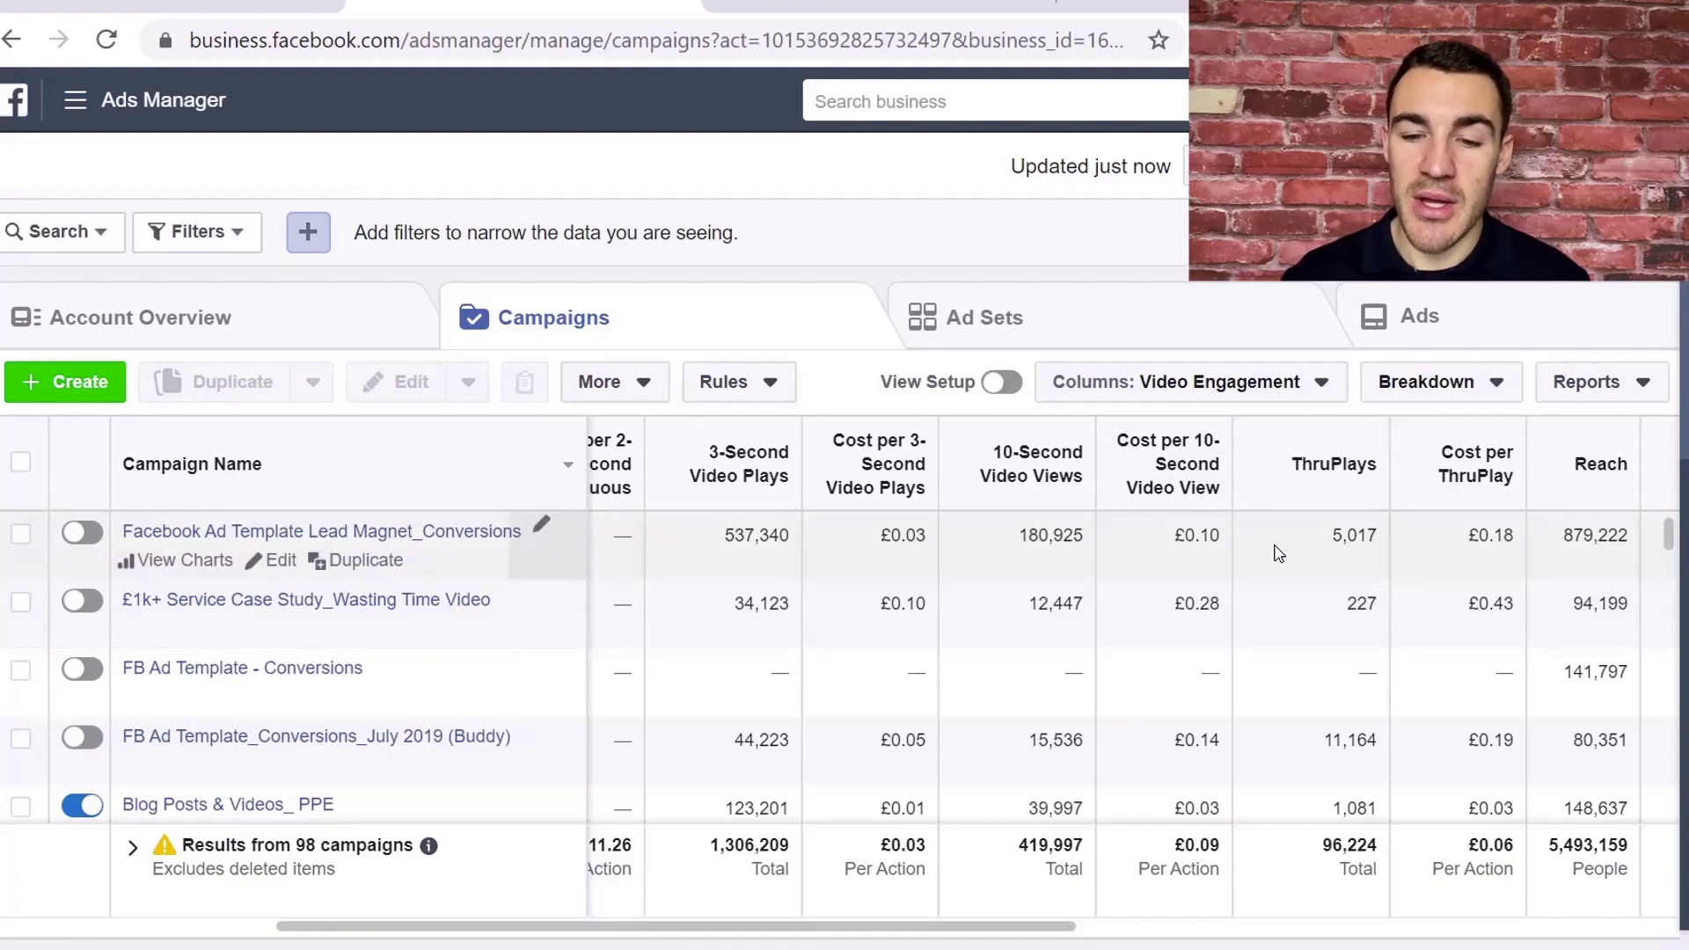
pyautogui.click(1322, 389)
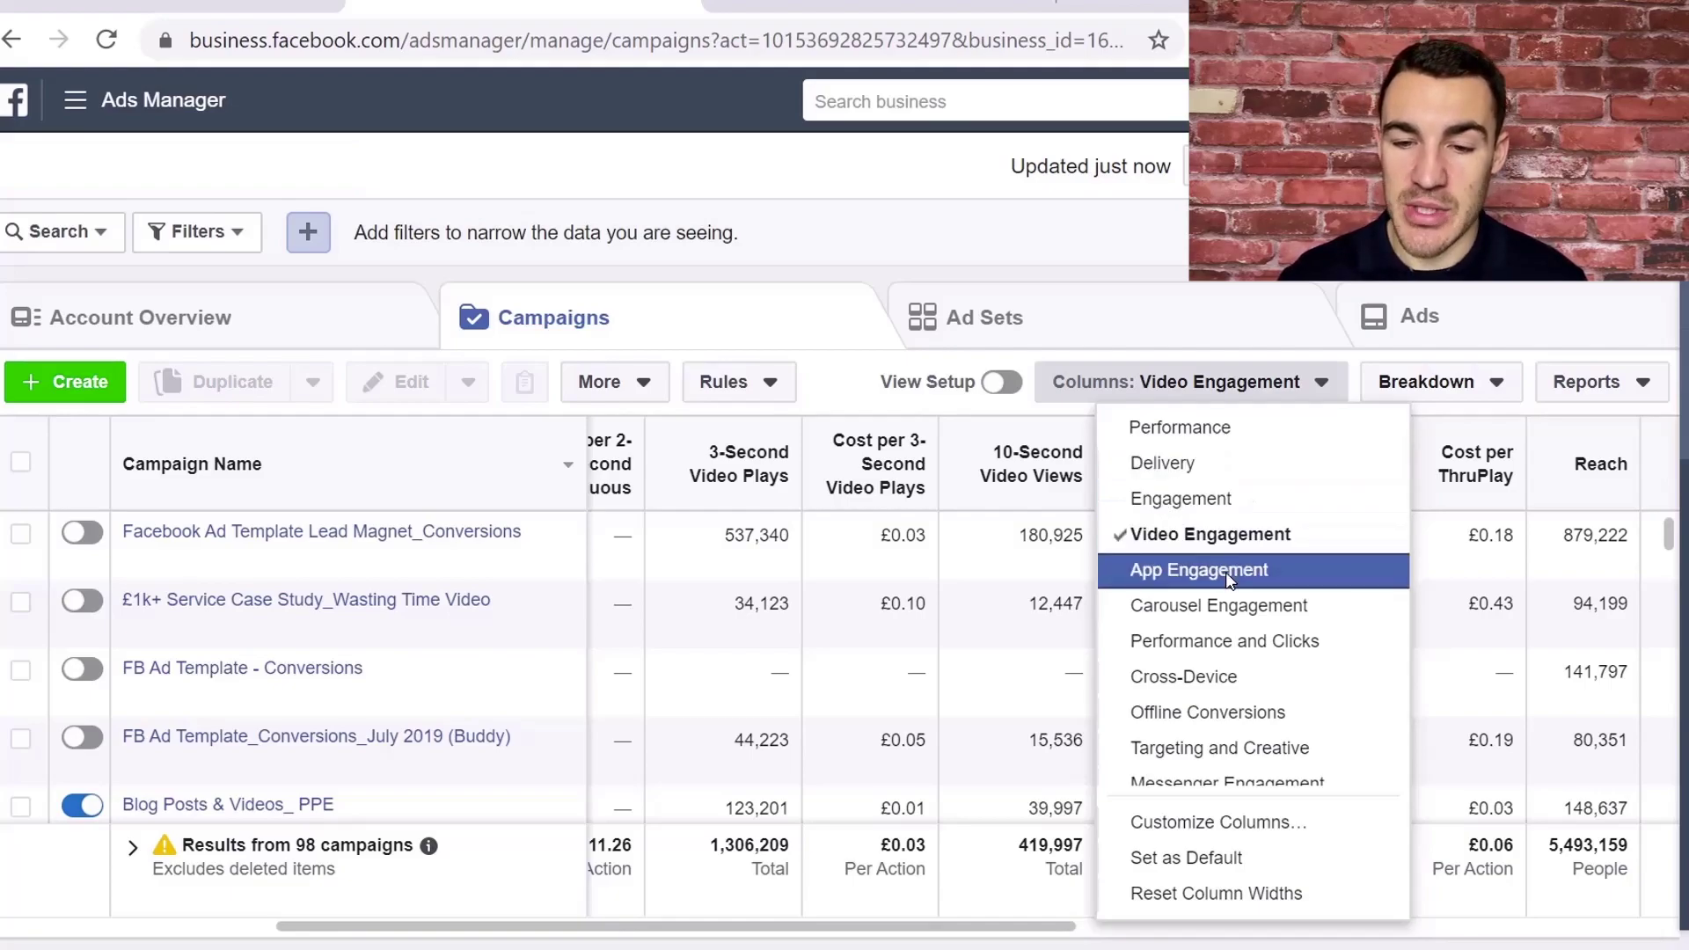
pyautogui.click(1212, 427)
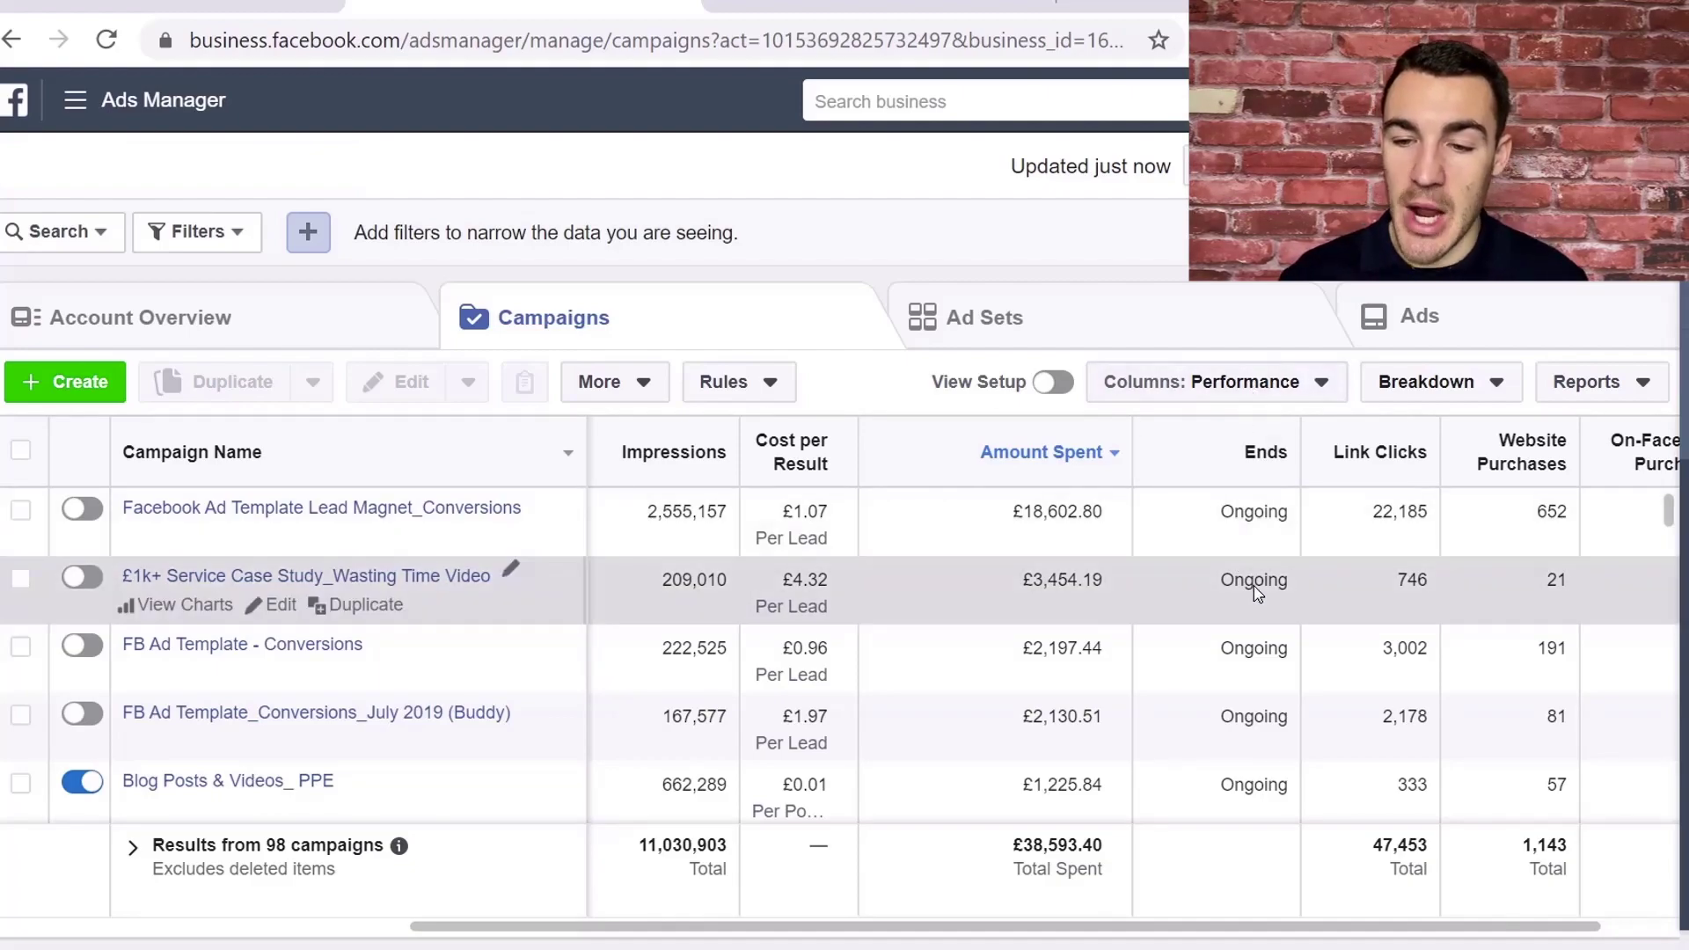
# Scroll across the Performance columns to review spend and website purchases.
pyautogui.hscroll(-2, 1257, 595)
pyautogui.hscroll(3, 1255, 592)
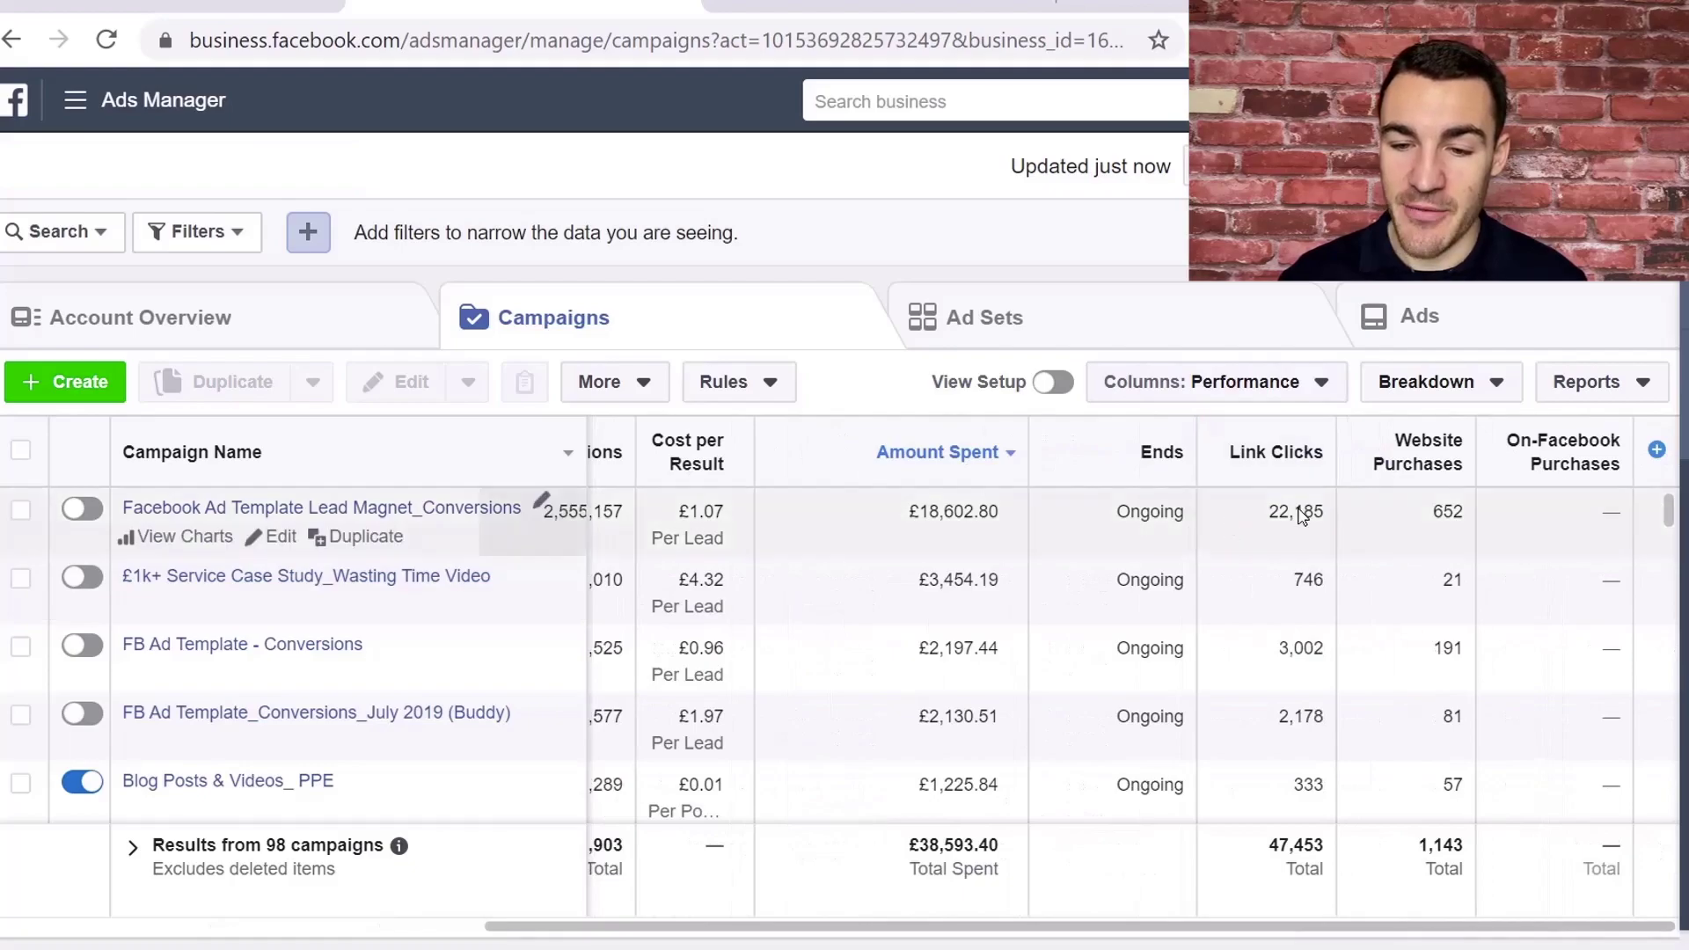
pyautogui.hscroll(-5, 1156, 587)
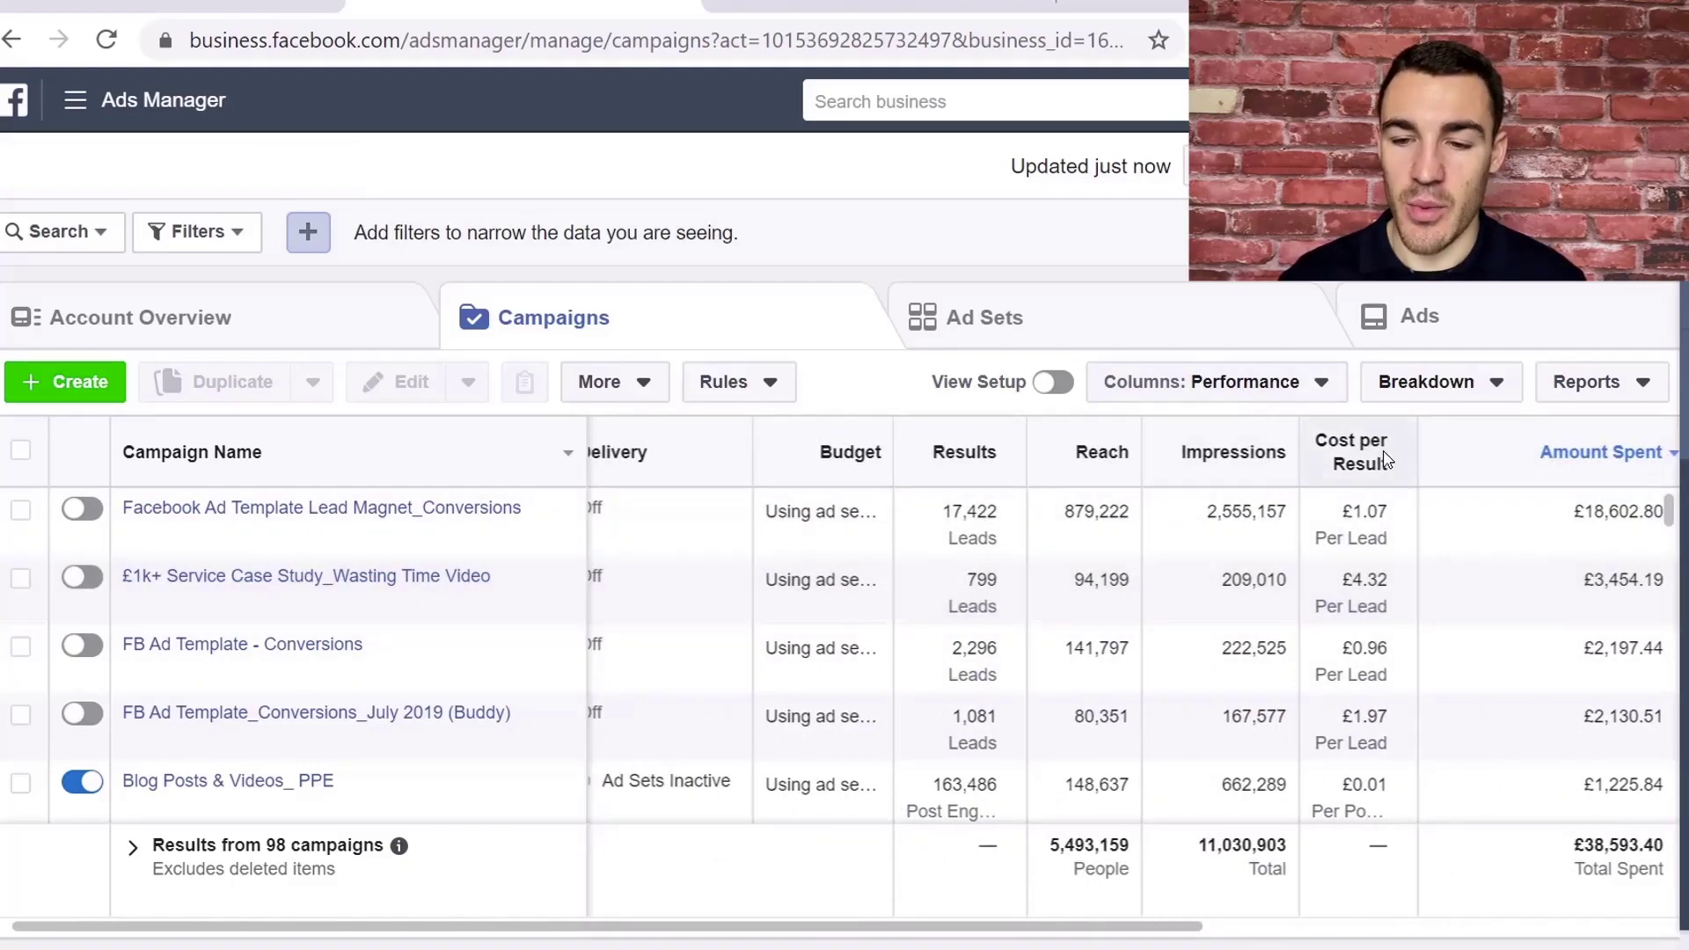
pyautogui.hscroll(5, 1290, 563)
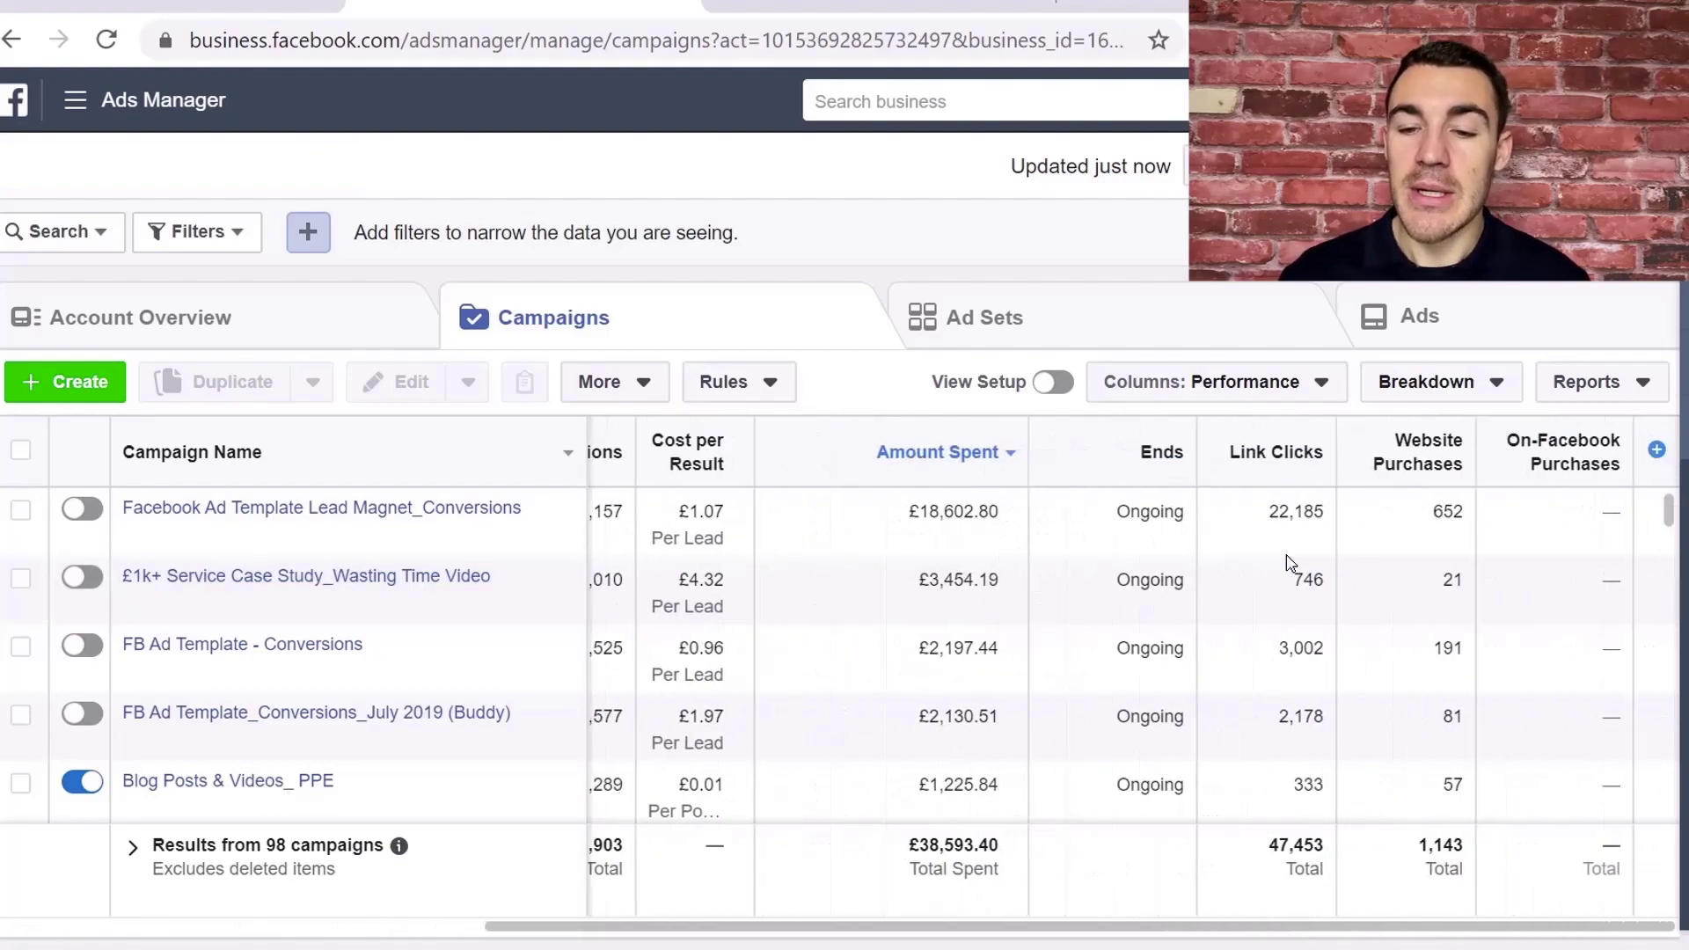
# Open Customize Columns, glance at Standard Events, then return to Performance and focus the search box.
pyautogui.click(1219, 381)
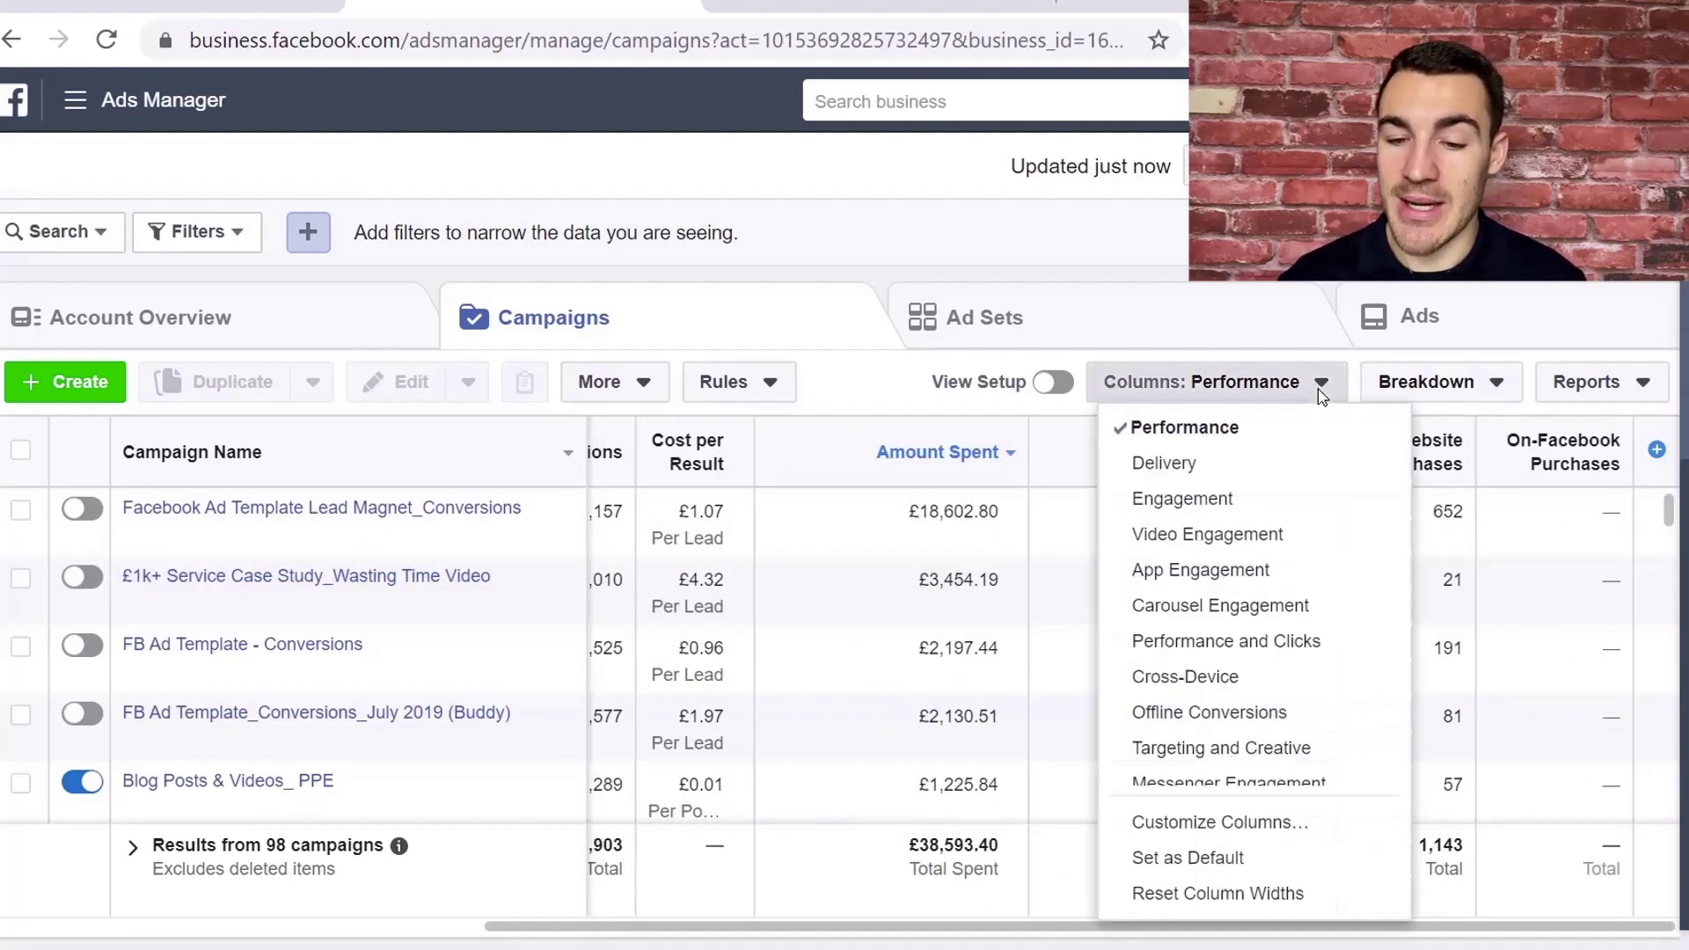
pyautogui.click(1252, 822)
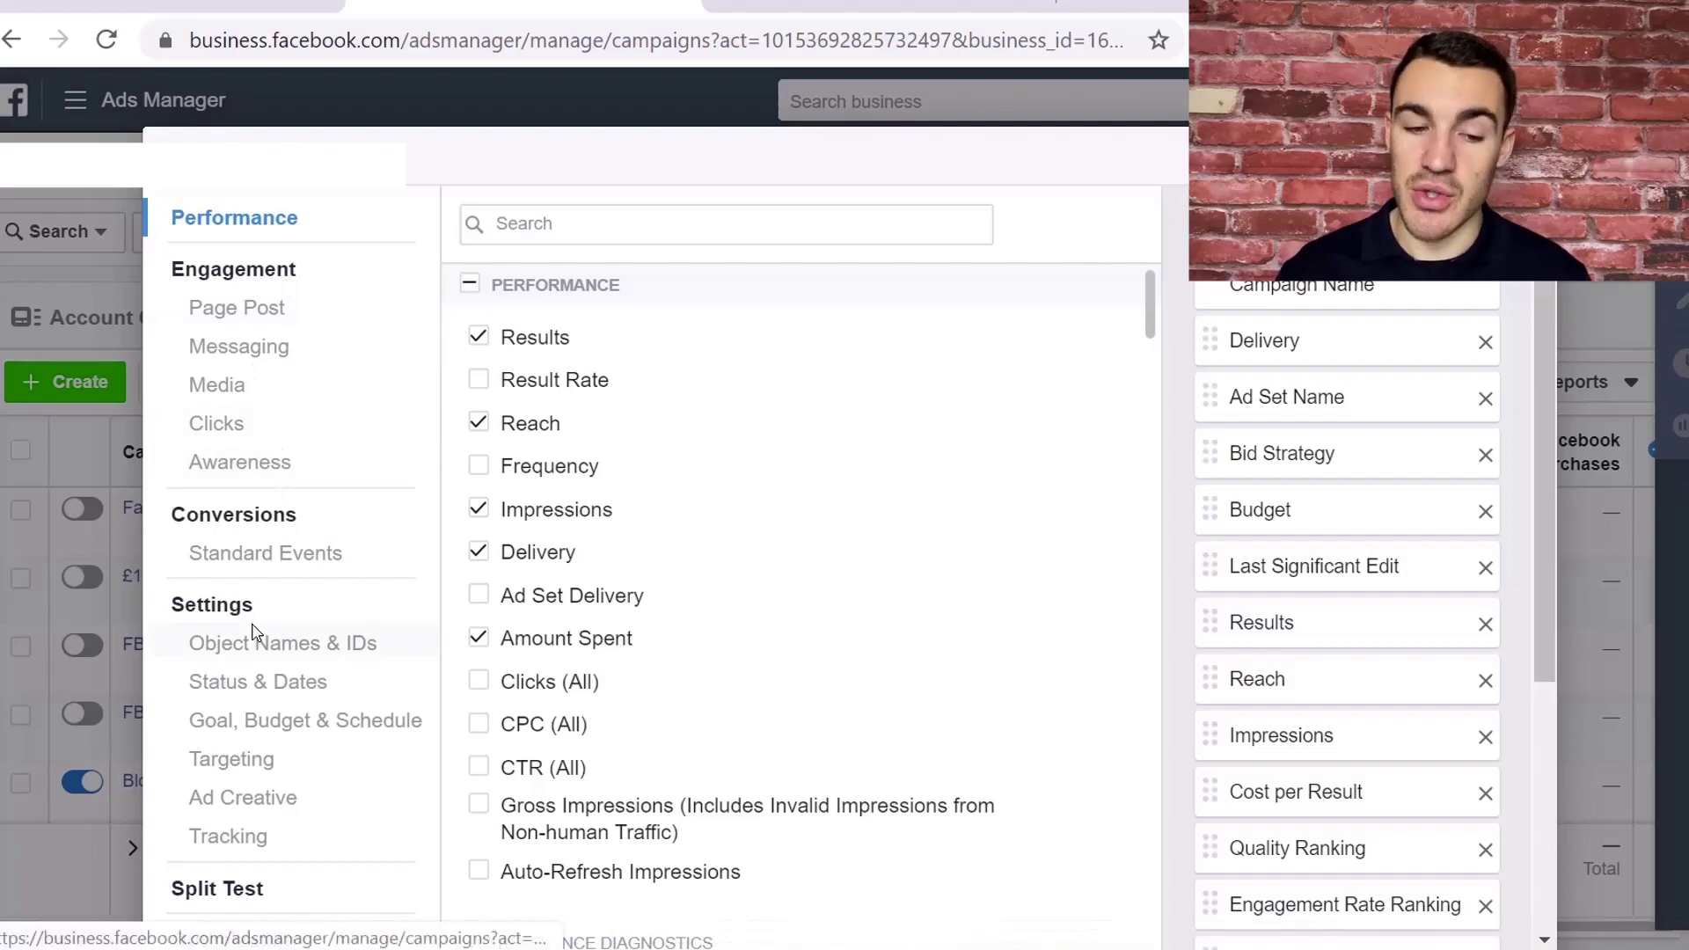
pyautogui.click(290, 556)
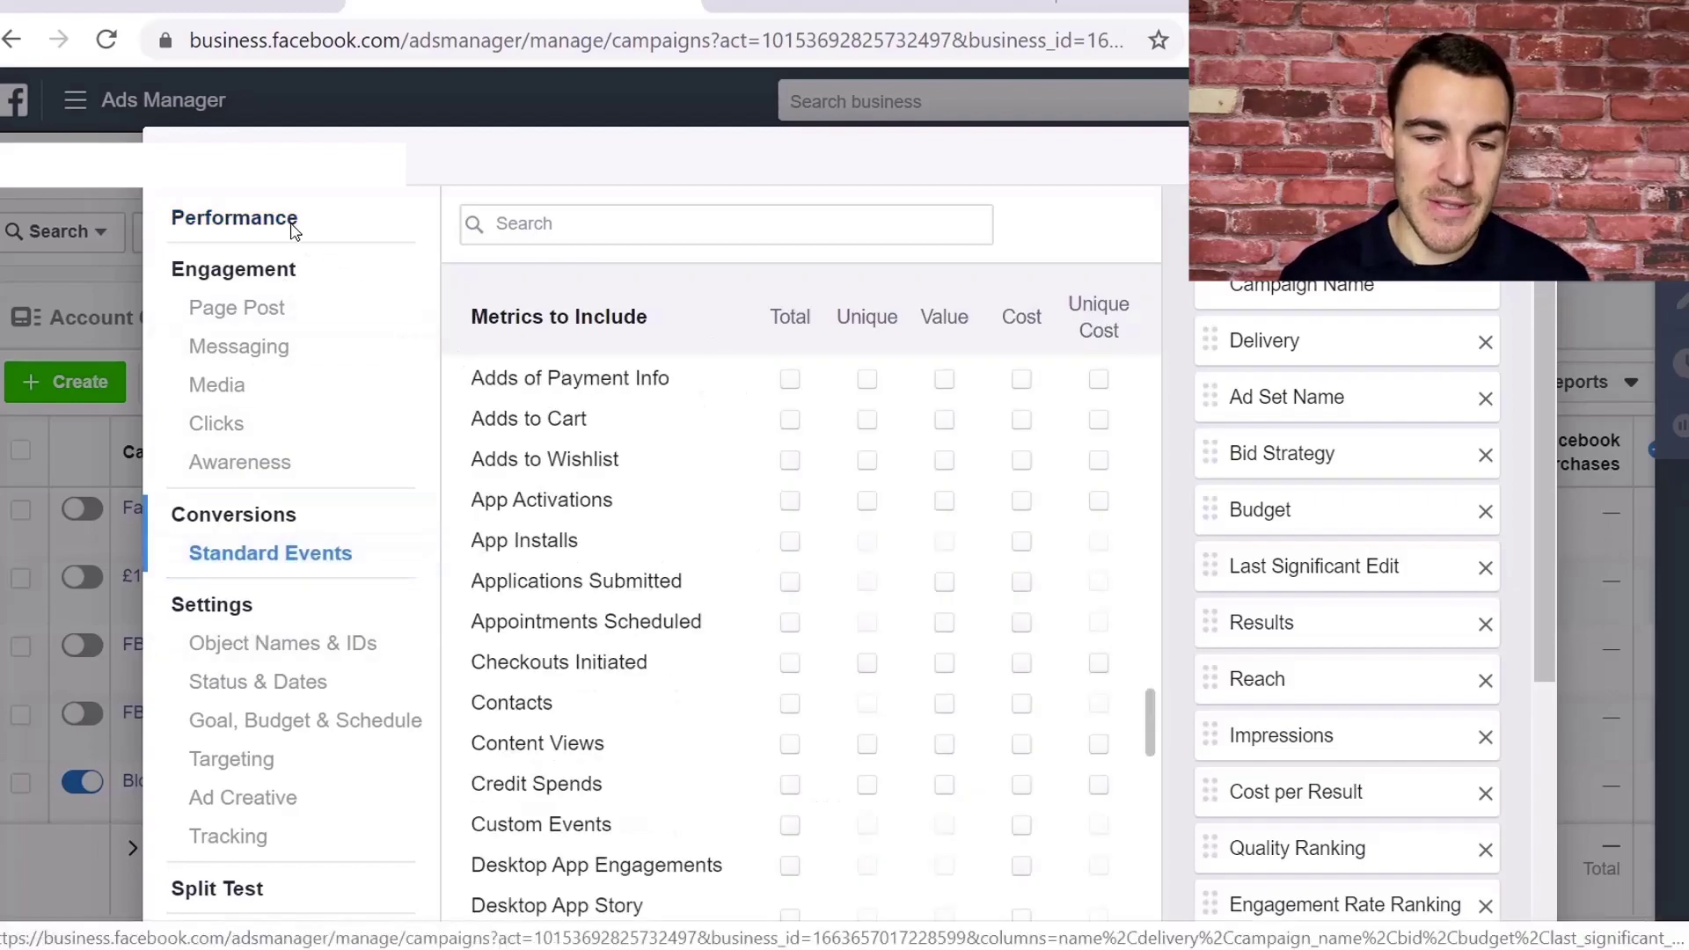
pyautogui.click(264, 227)
pyautogui.click(553, 231)
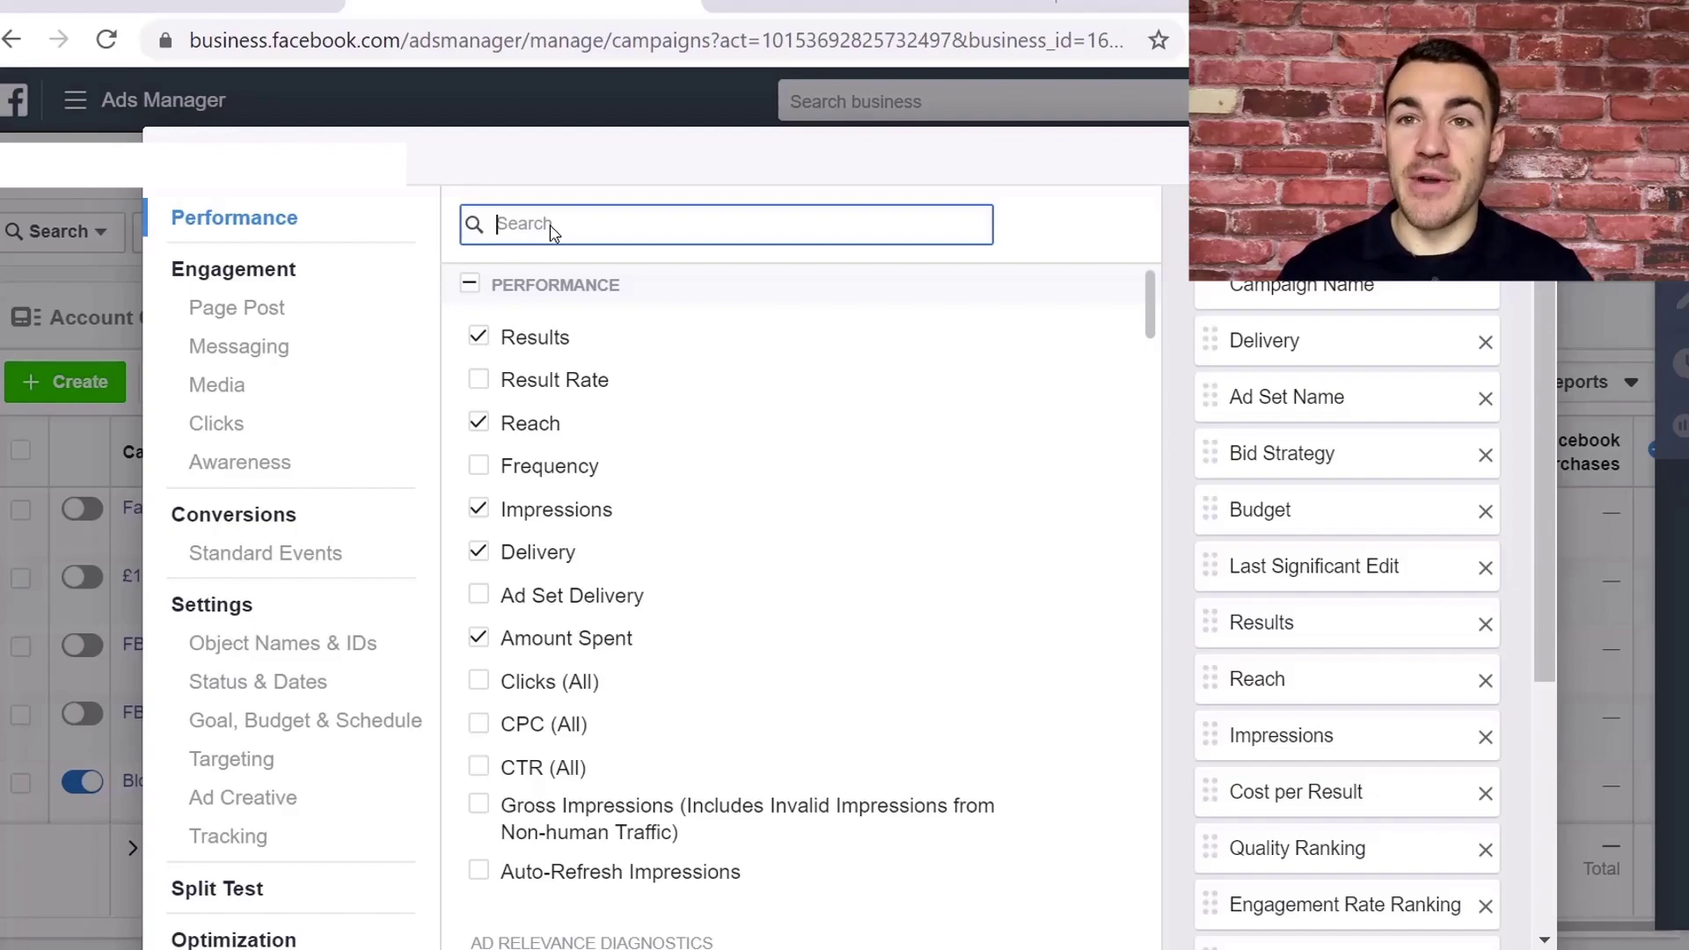
# Search 'add to cart' and tick the Adds to Cart Total, Value and Cost columns.
pyautogui.write('add t carts')
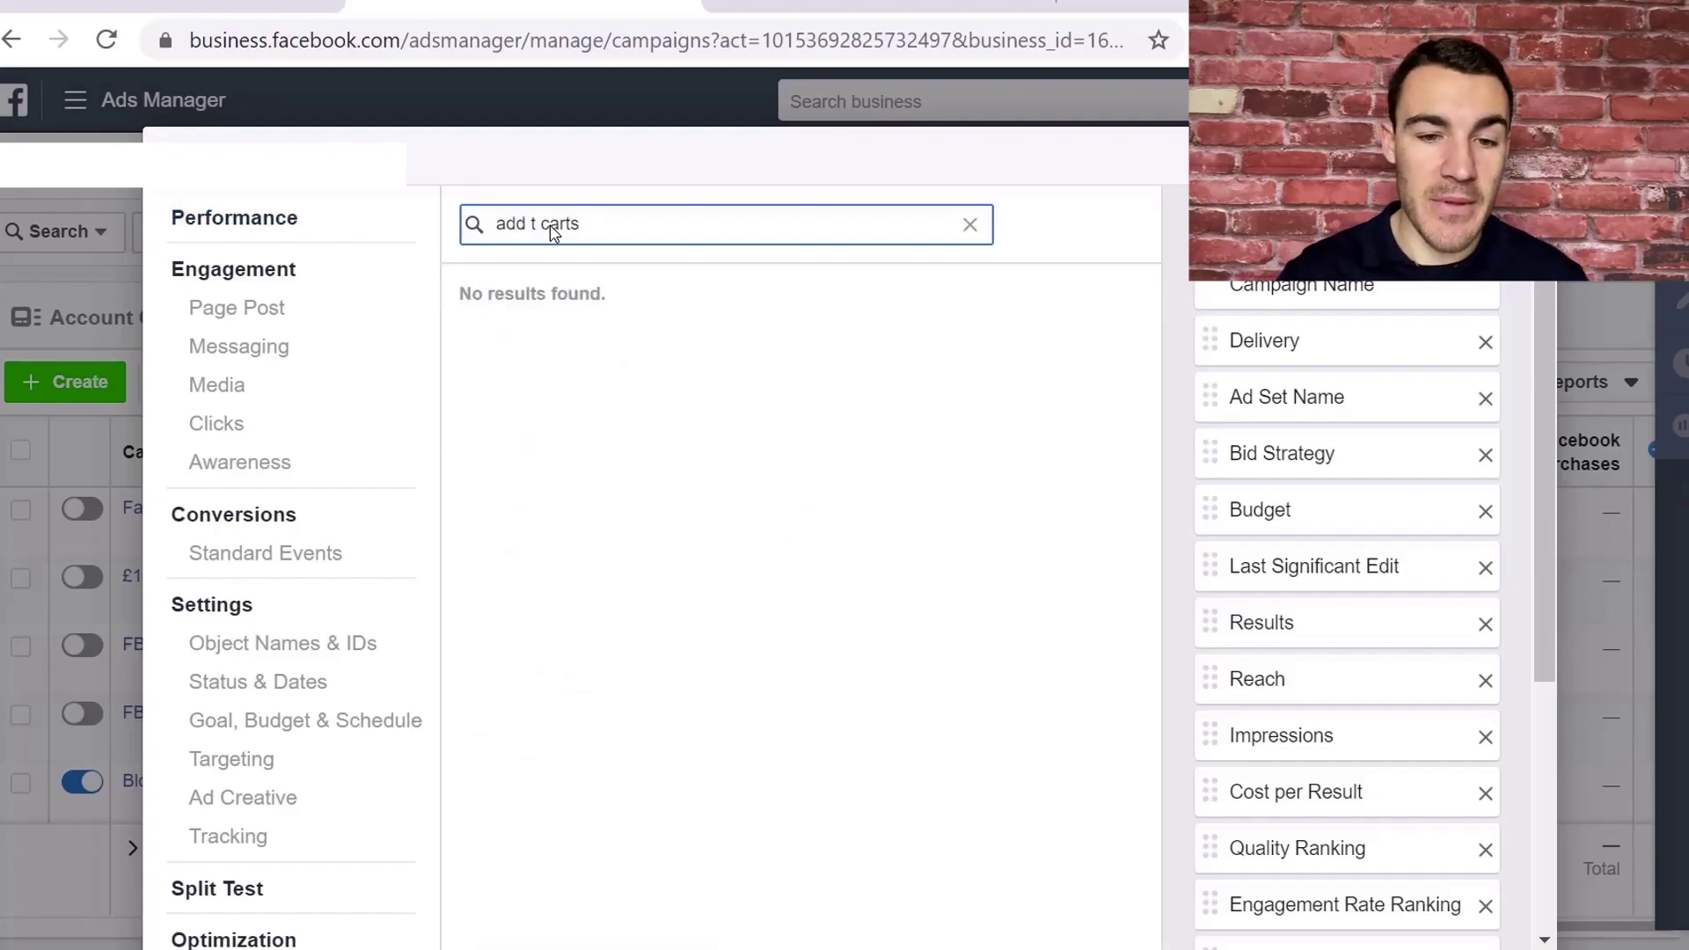
pyautogui.click(536, 225)
pyautogui.write('o')
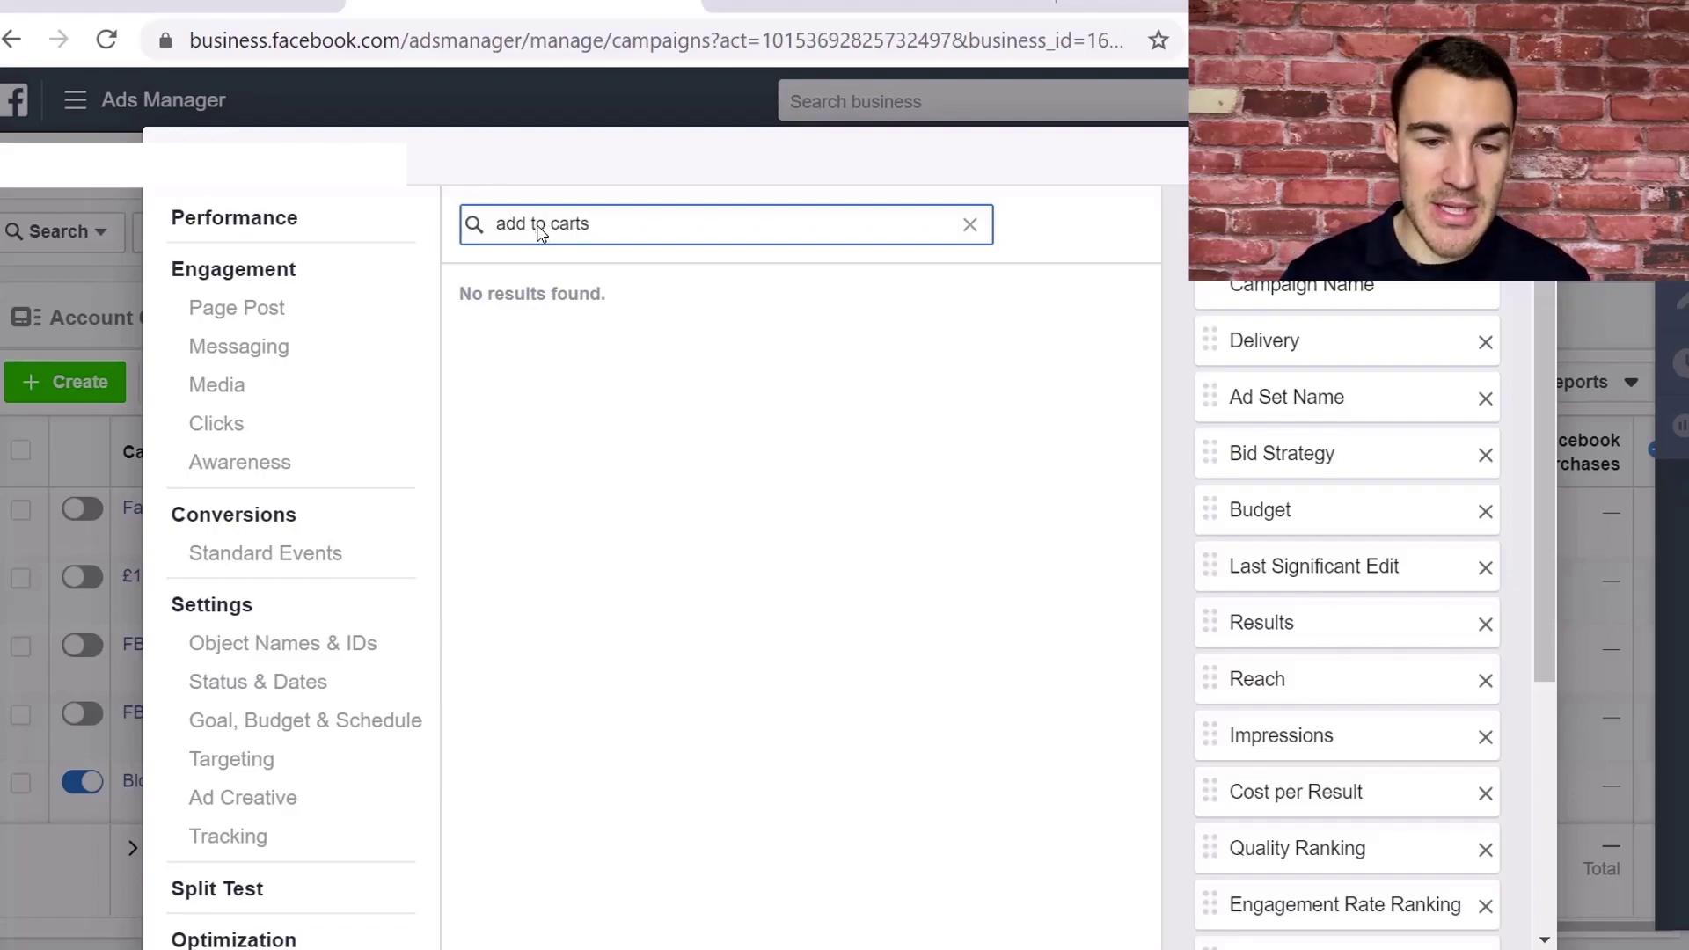
pyautogui.click(678, 235)
pyautogui.press('BackSpace')
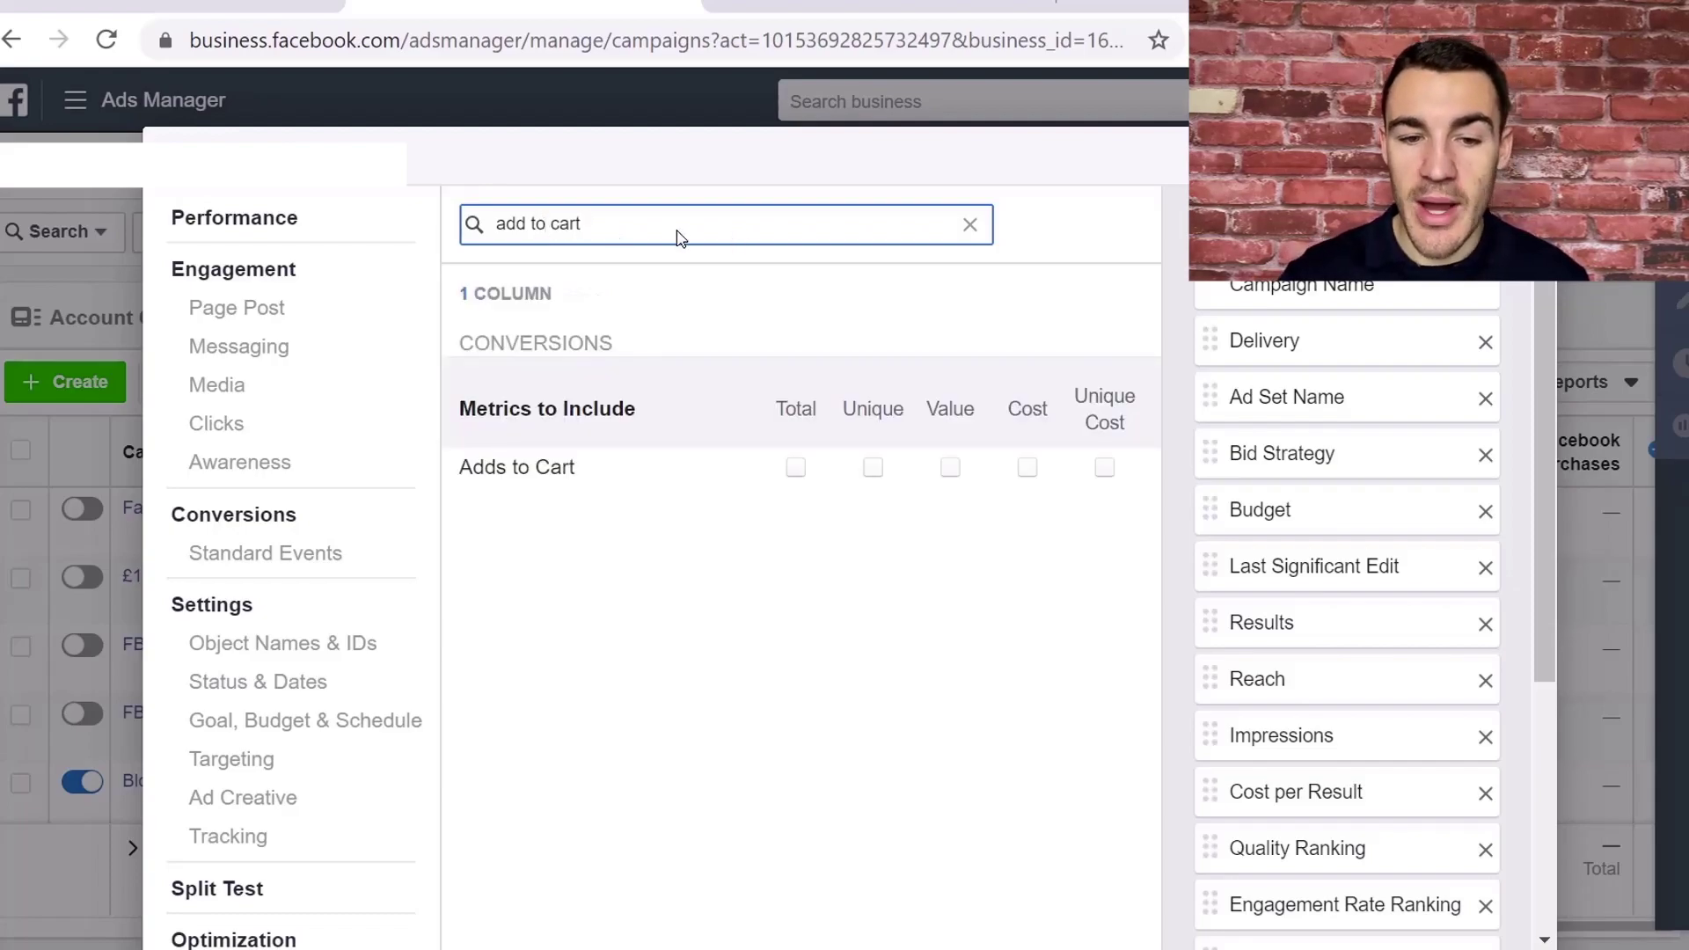
pyautogui.click(796, 467)
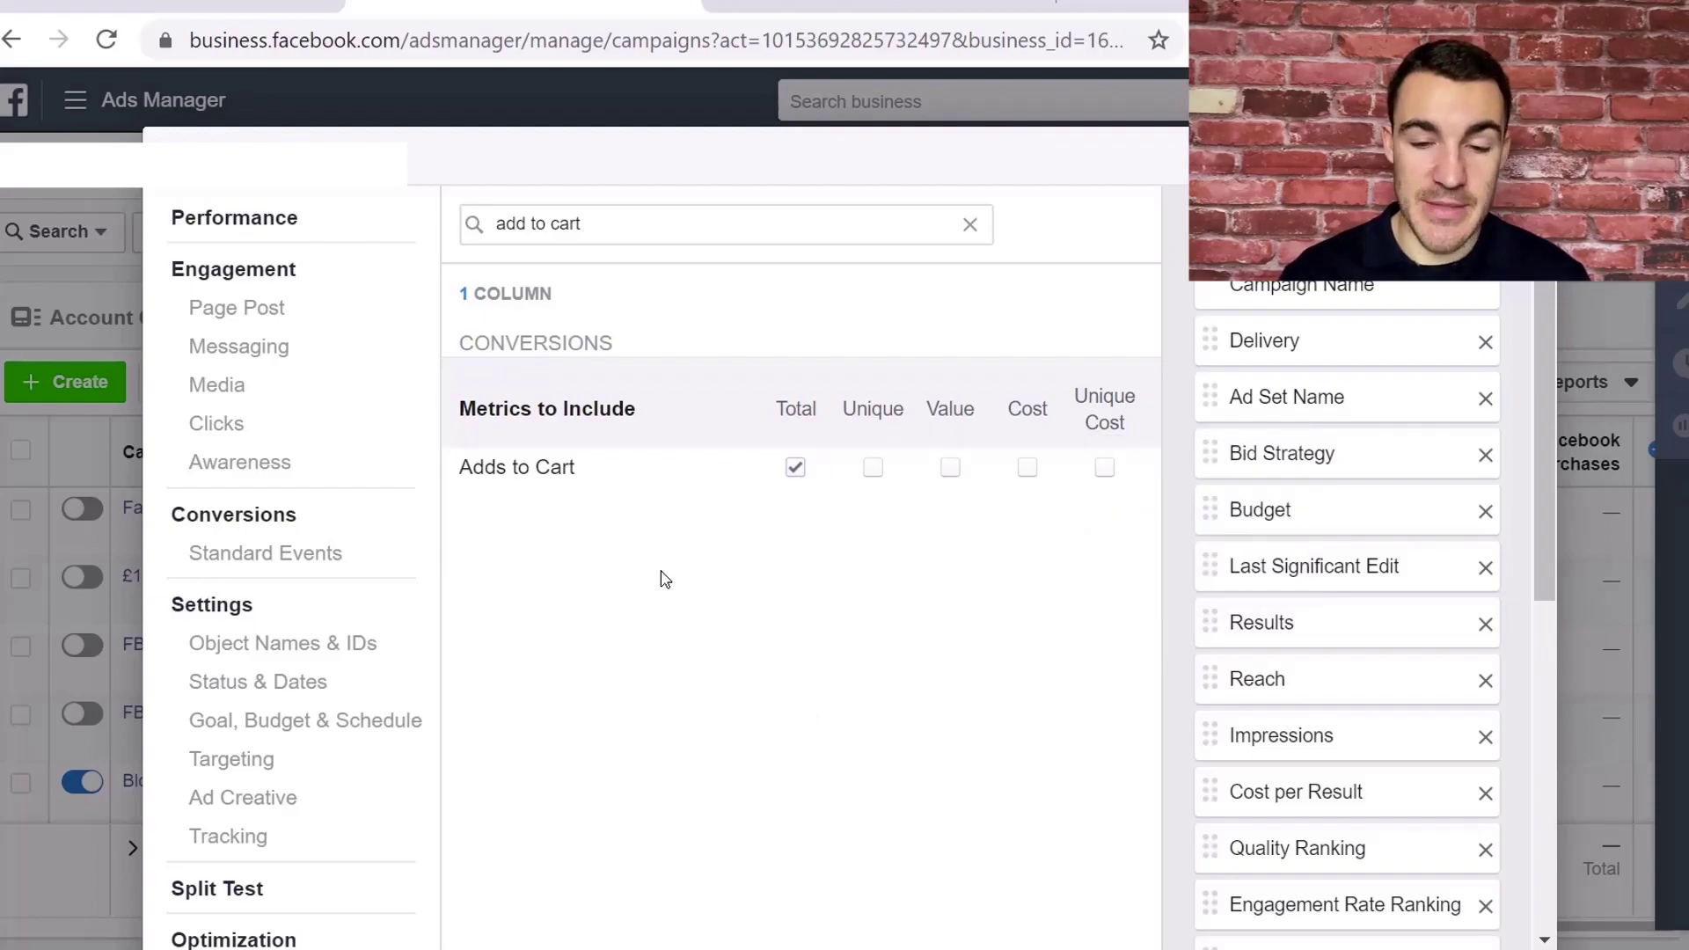
pyautogui.click(950, 469)
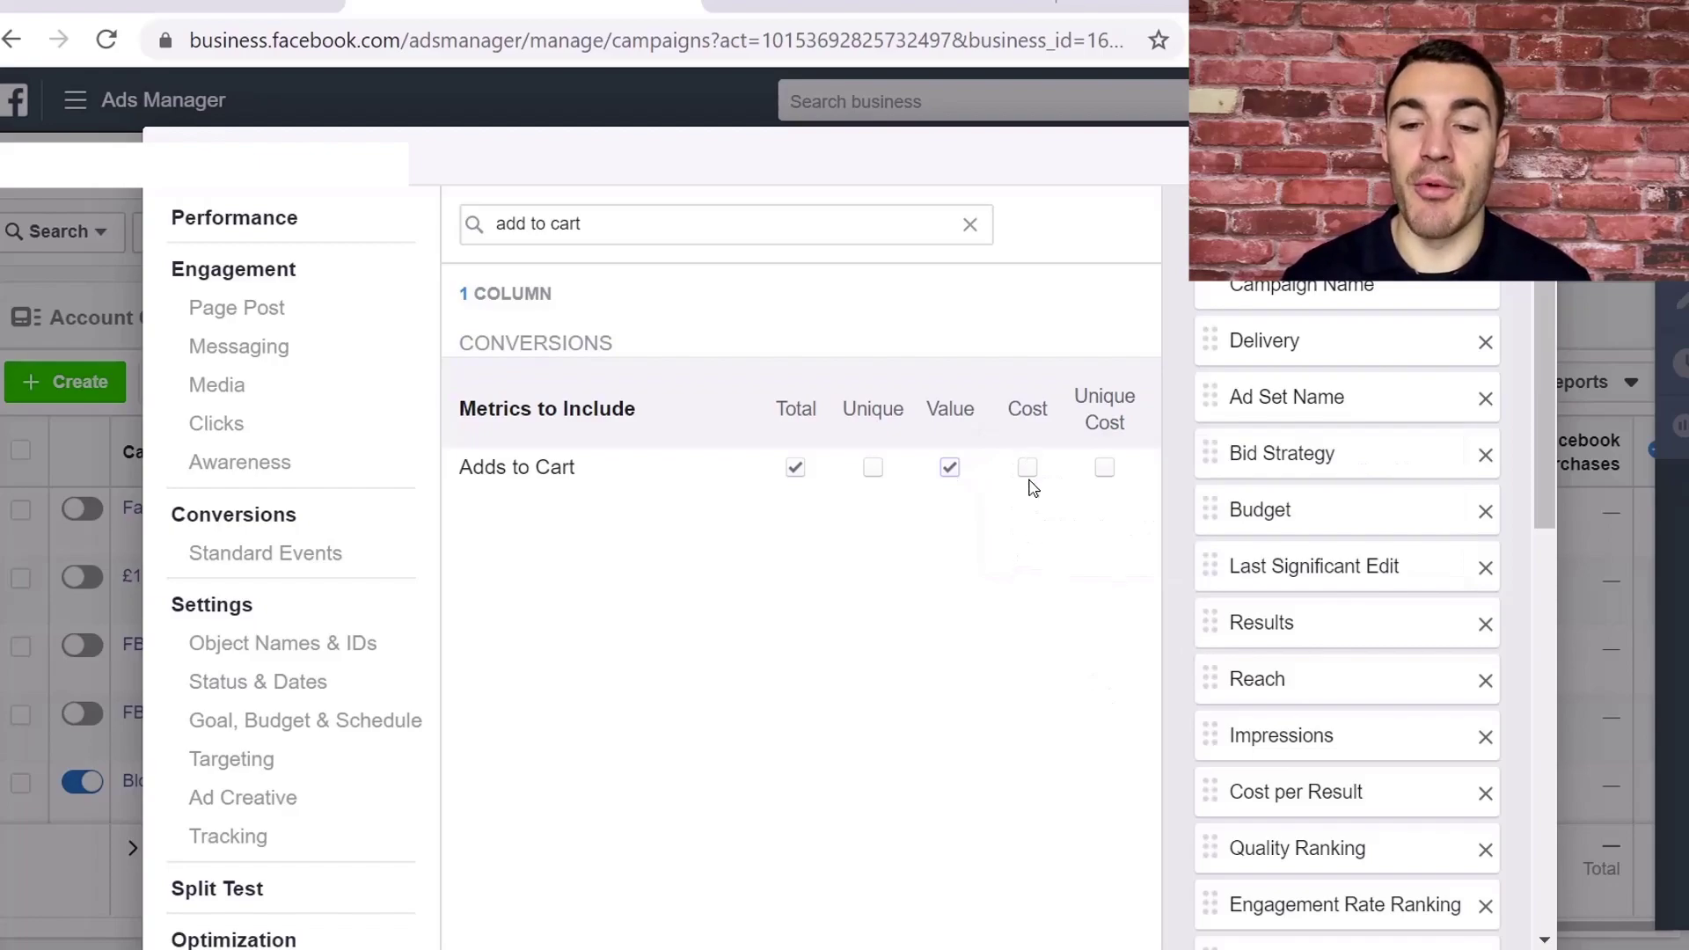
pyautogui.click(1028, 468)
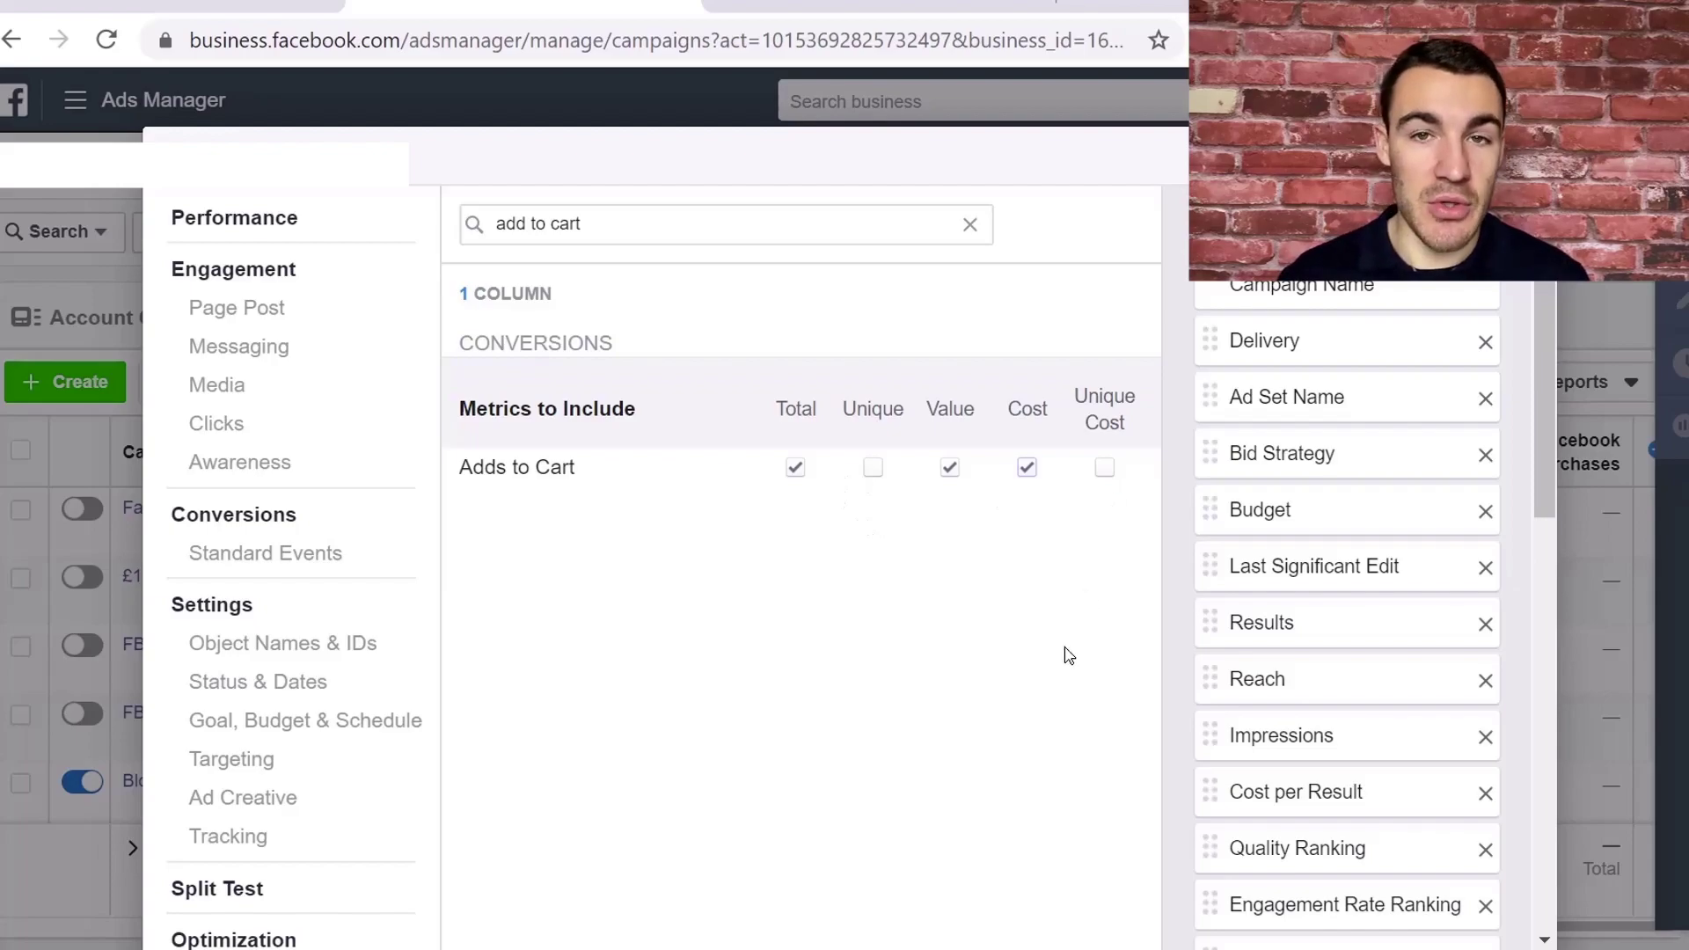
pyautogui.scroll(-10, 1342, 611)
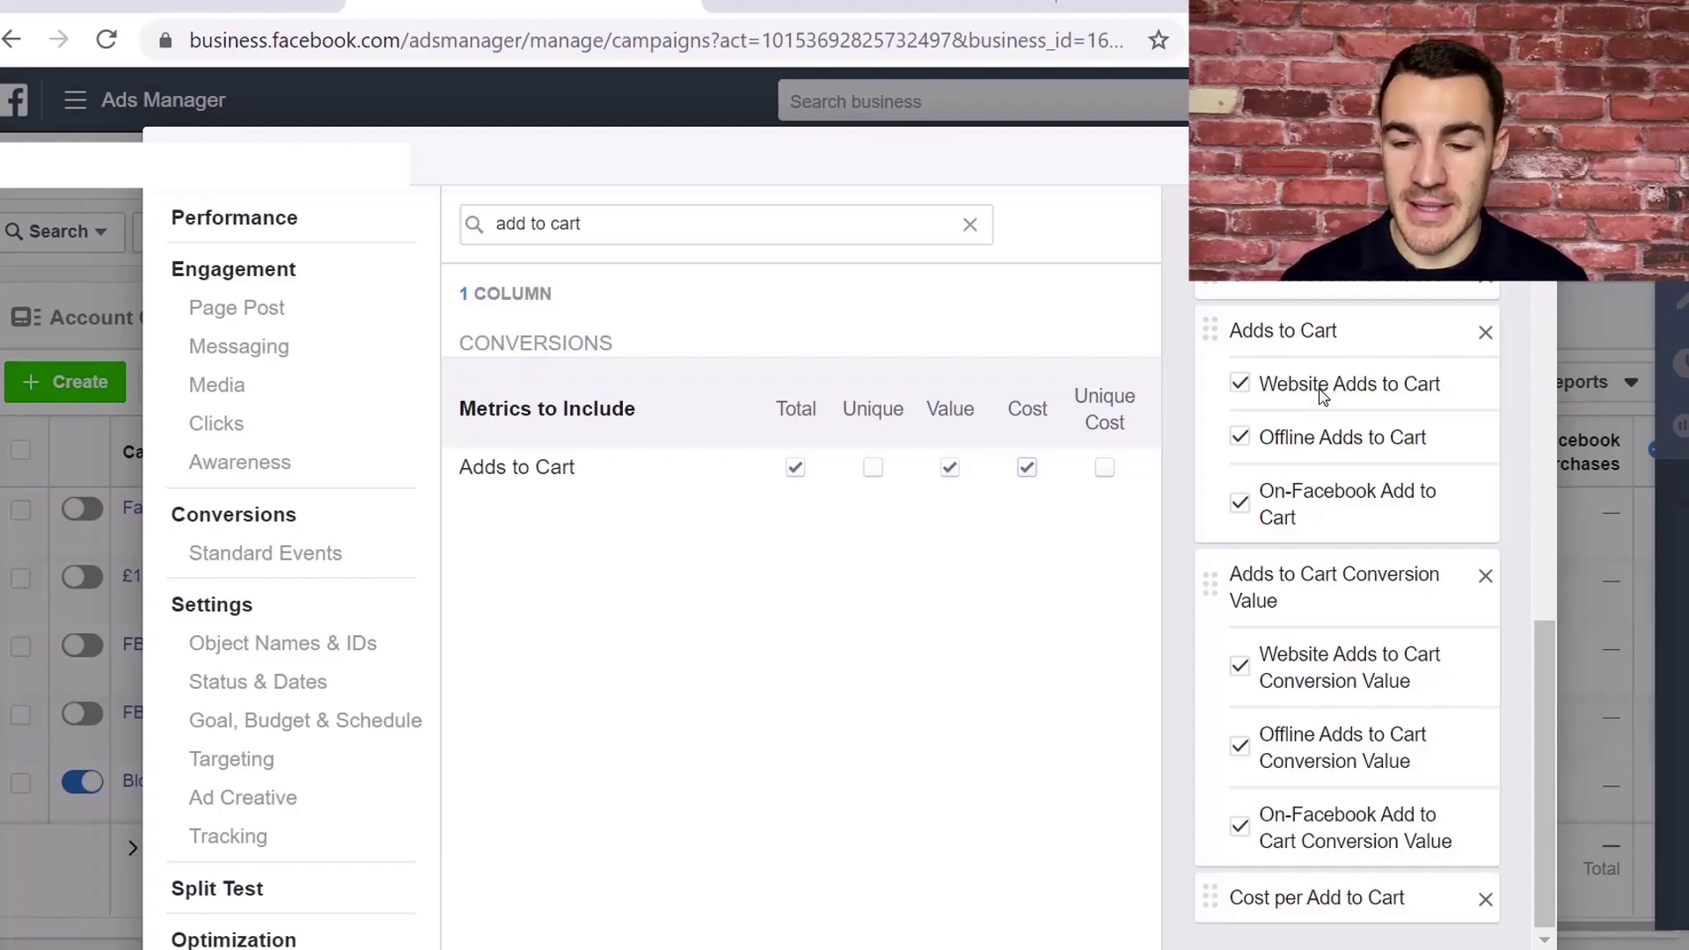
# Untick the Website, Offline and On-Facebook breakdowns under Adds to Cart and its Conversion Value.
pyautogui.click(1239, 384)
pyautogui.click(1239, 437)
pyautogui.click(1239, 503)
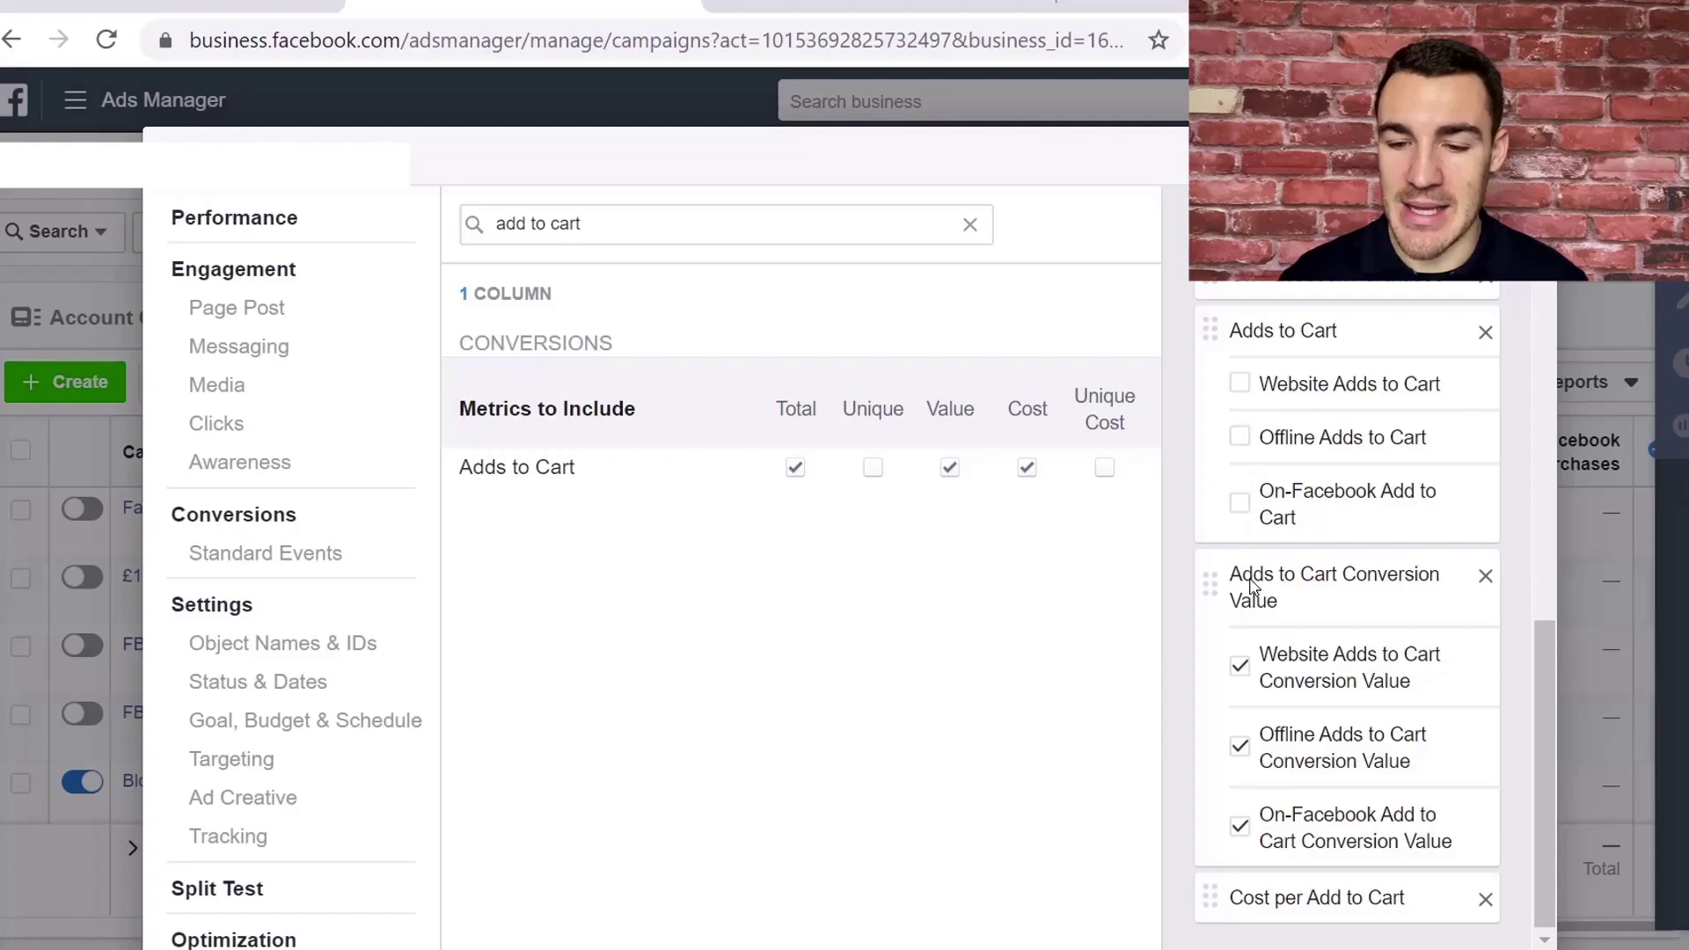
pyautogui.click(1239, 666)
pyautogui.click(1240, 746)
pyautogui.click(1241, 827)
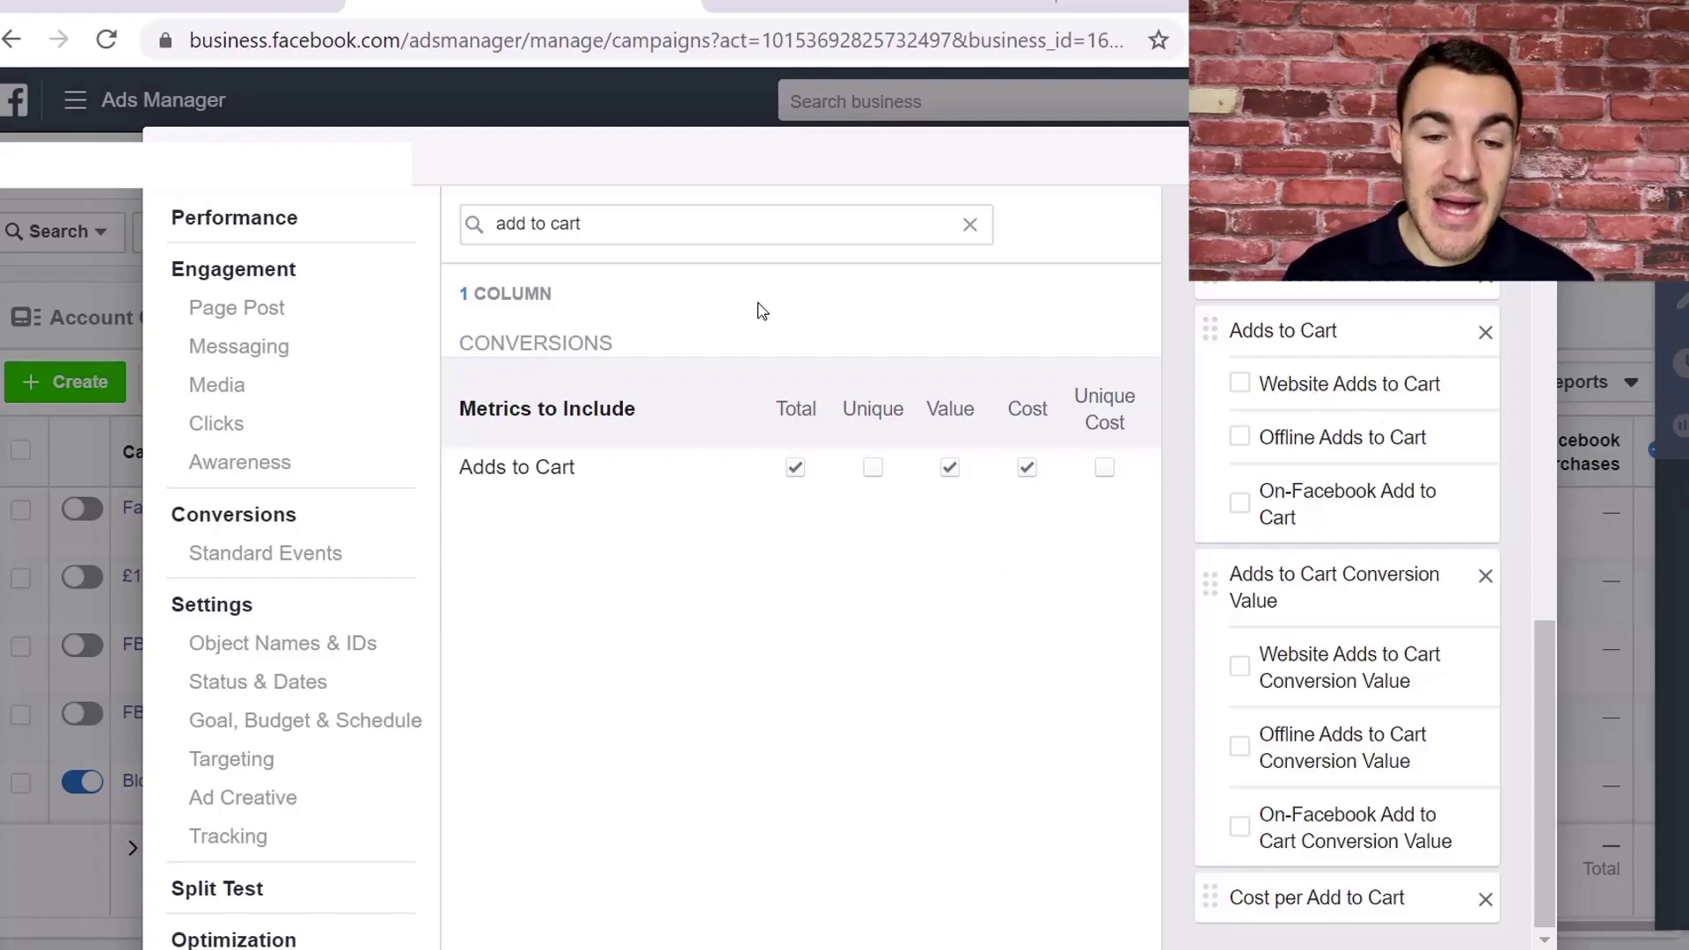
# Drag Website Purchases to the end of the chosen columns list.
pyautogui.scroll(1, 1267, 539)
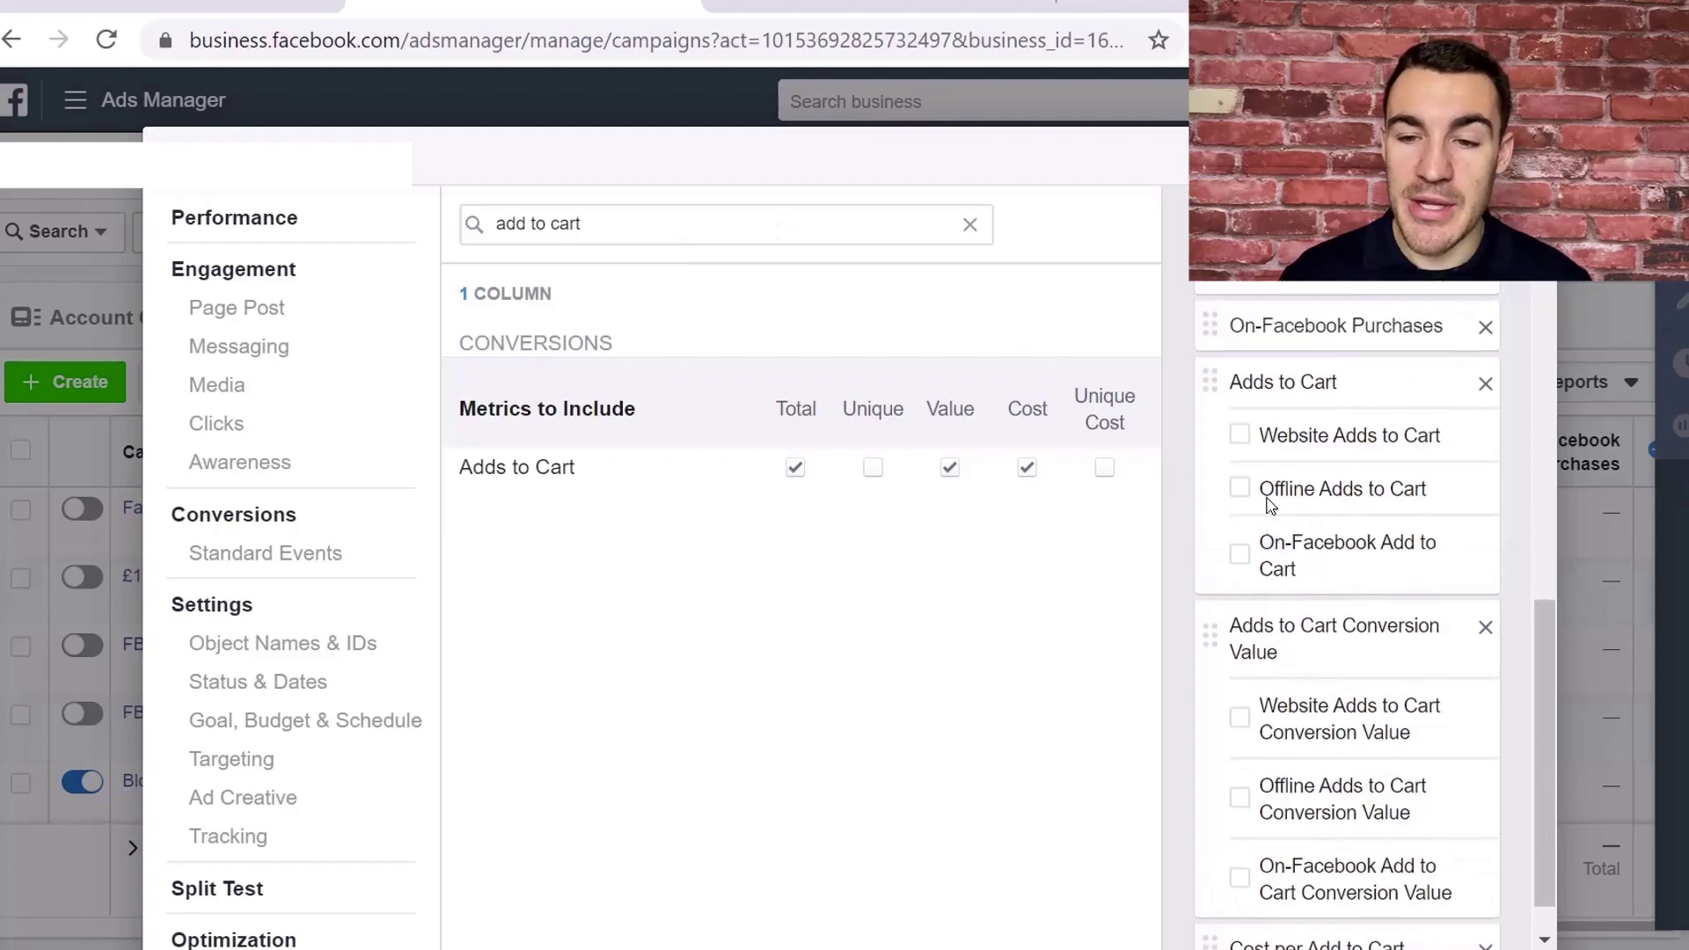
pyautogui.moveTo(1286, 282); pyautogui.dragTo(1344, 873)
pyautogui.scroll(5, 1328, 377)
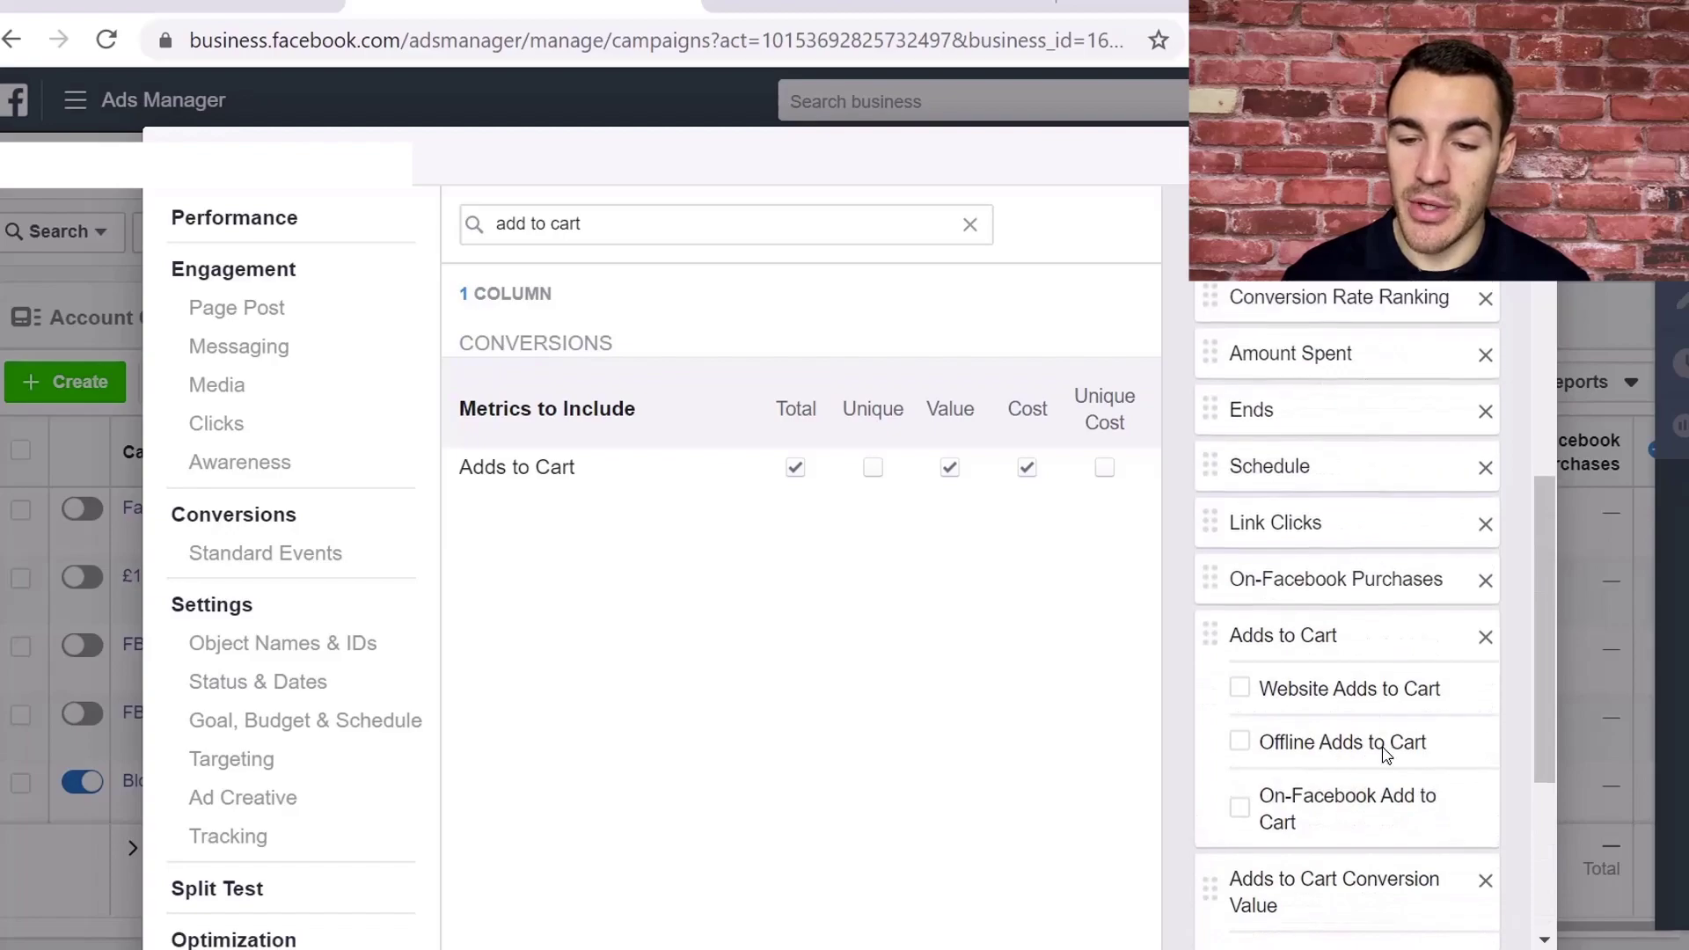
pyautogui.scroll(-4, 1375, 742)
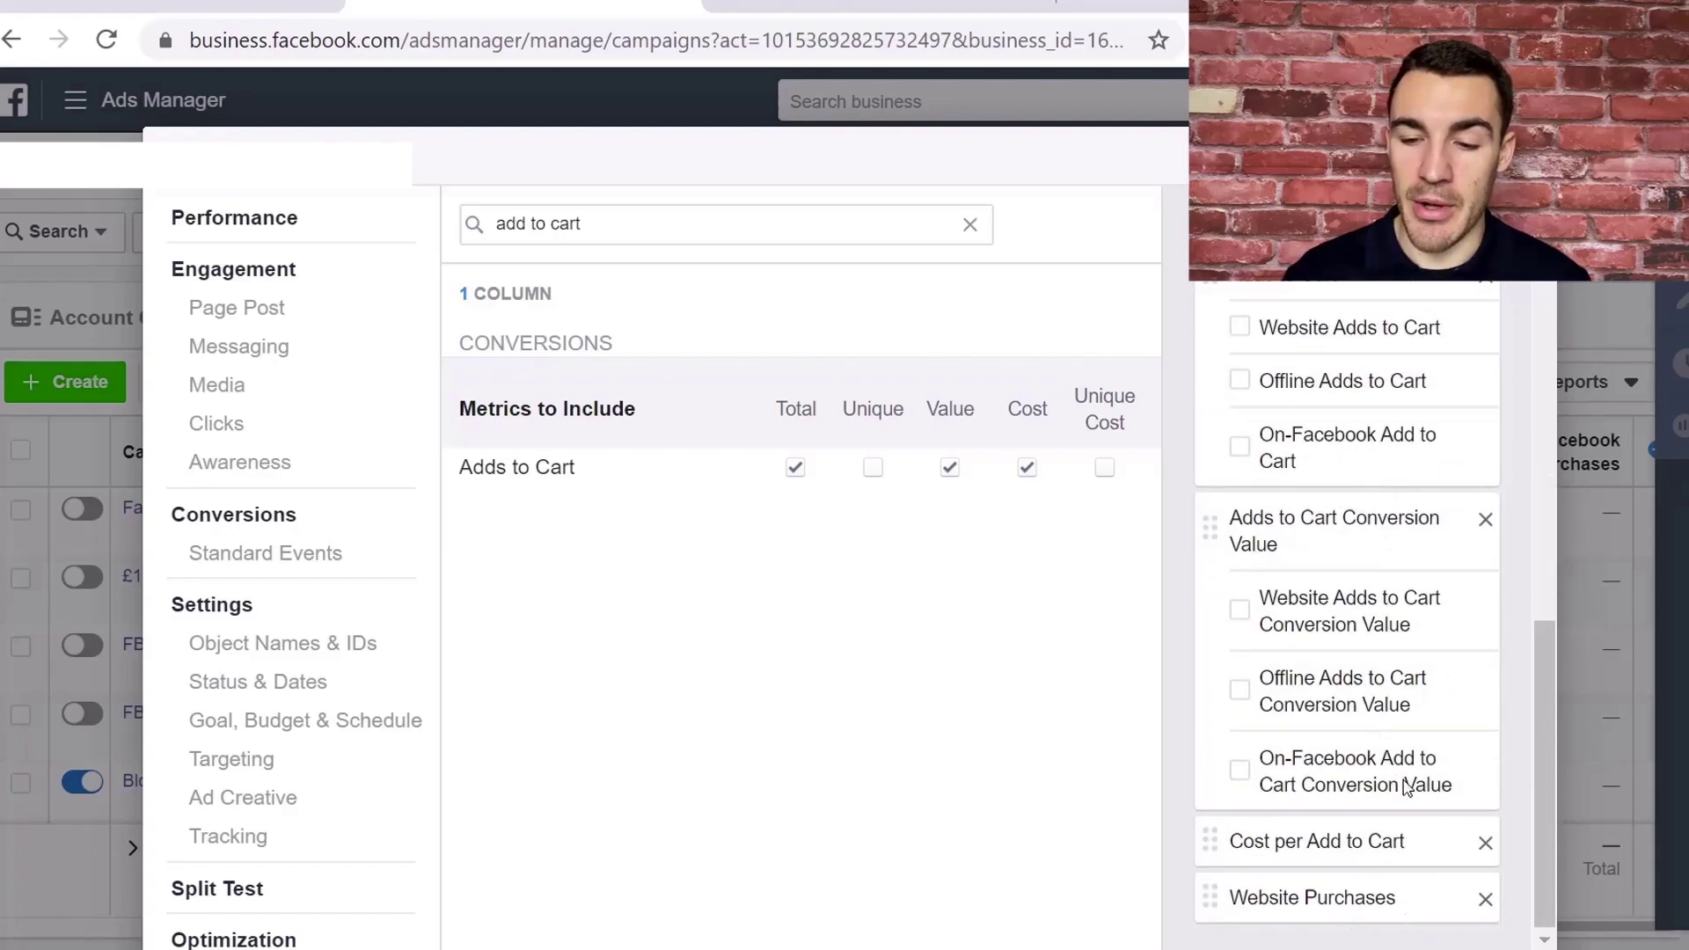
pyautogui.scroll(1, 1405, 756)
pyautogui.scroll(-1, 1405, 683)
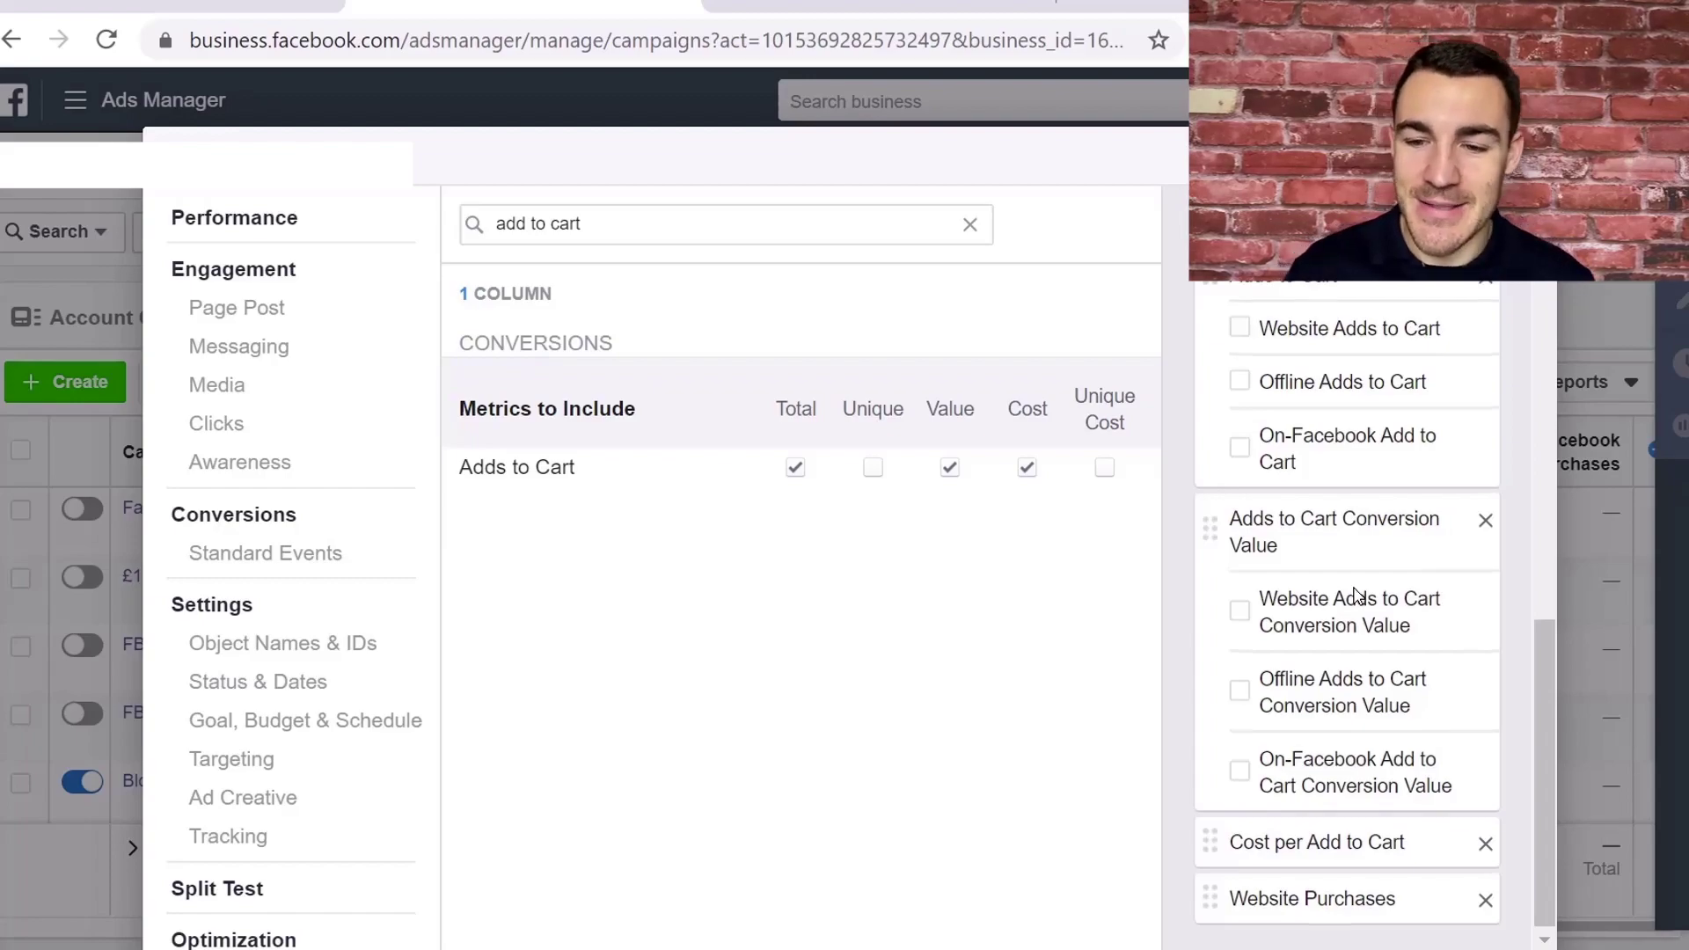
pyautogui.scroll(5, 1354, 595)
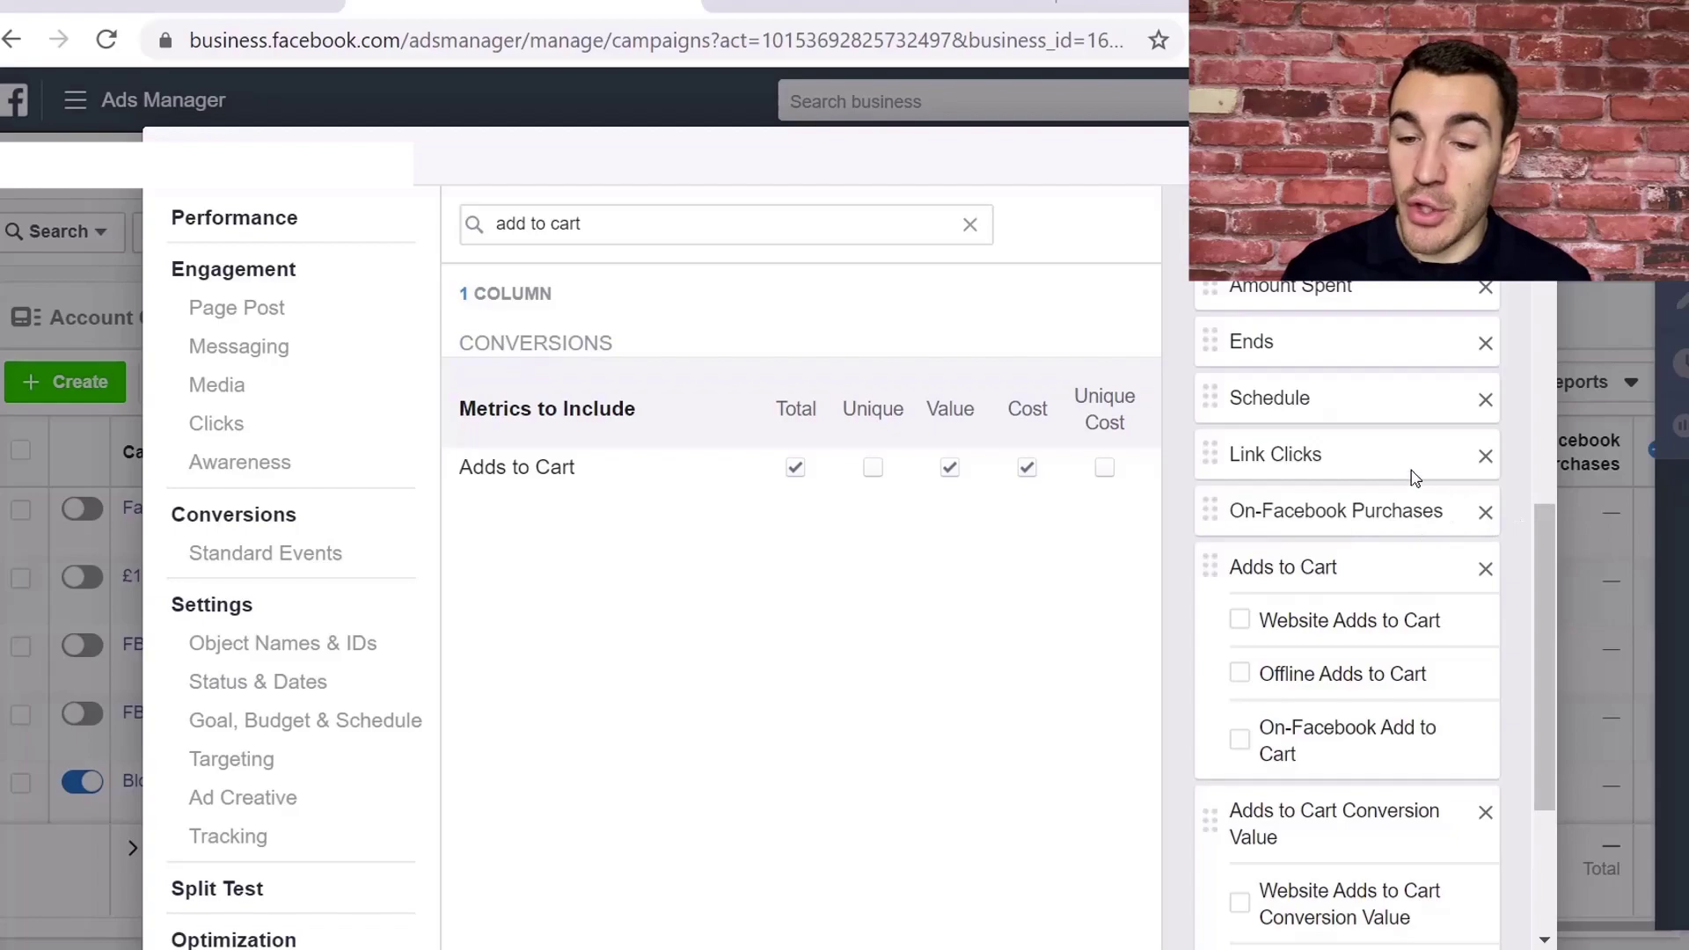
# Remove the On-Facebook Purchases column from the chosen columns.
pyautogui.click(1489, 516)
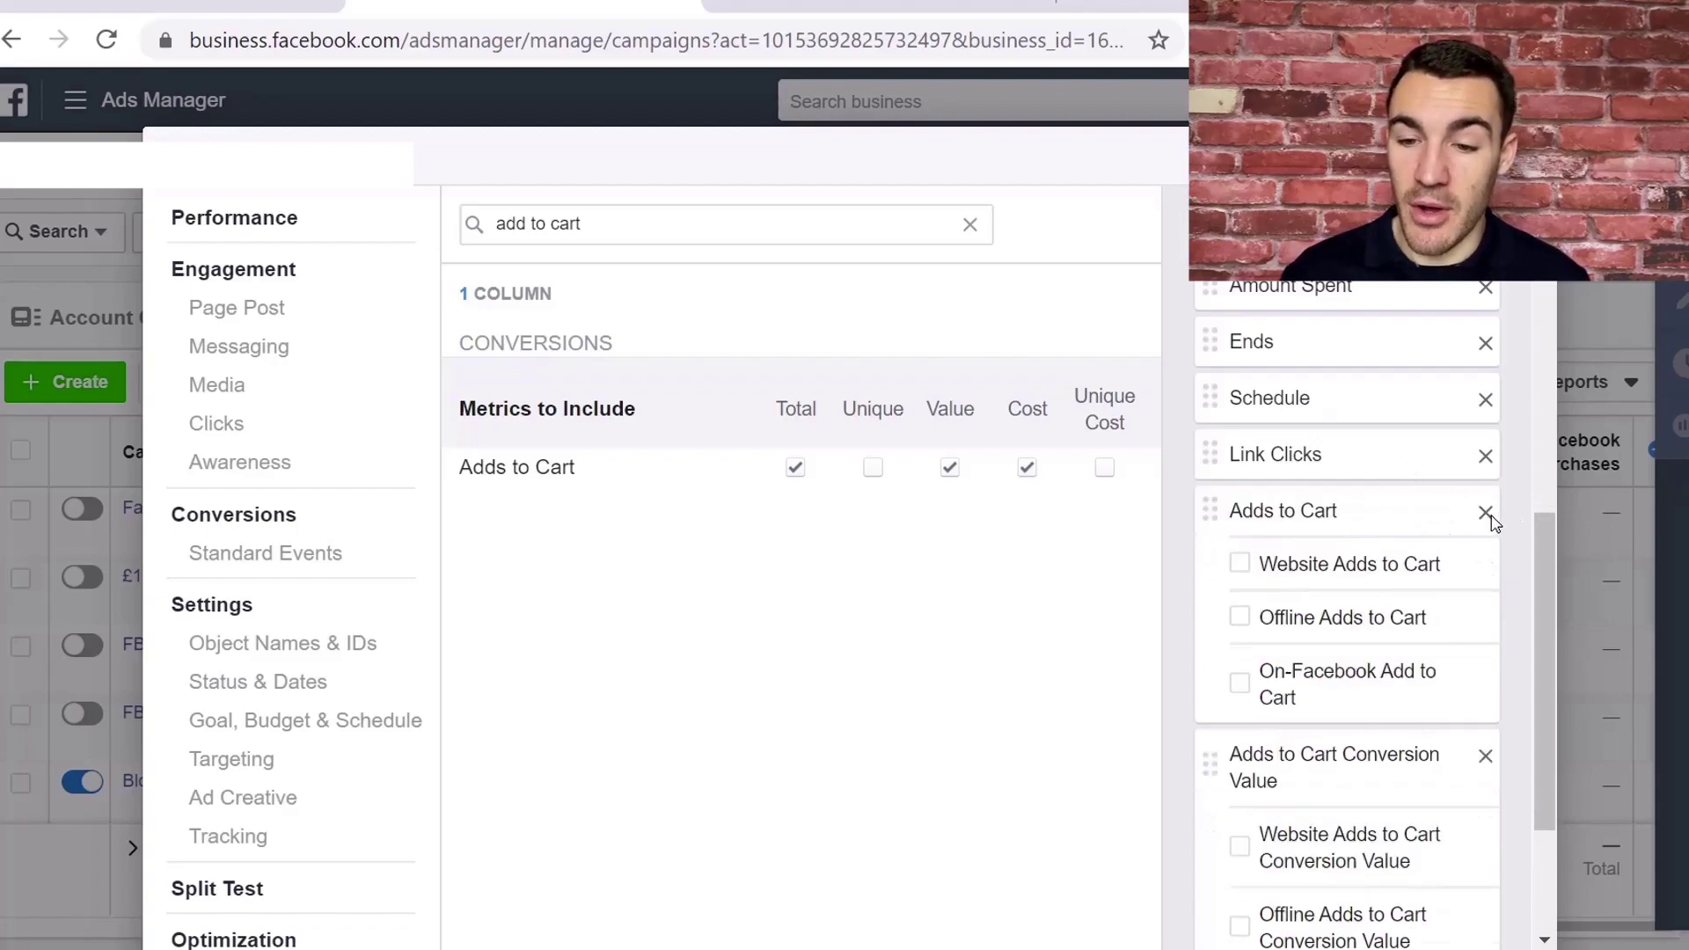
pyautogui.scroll(-1, 1360, 565)
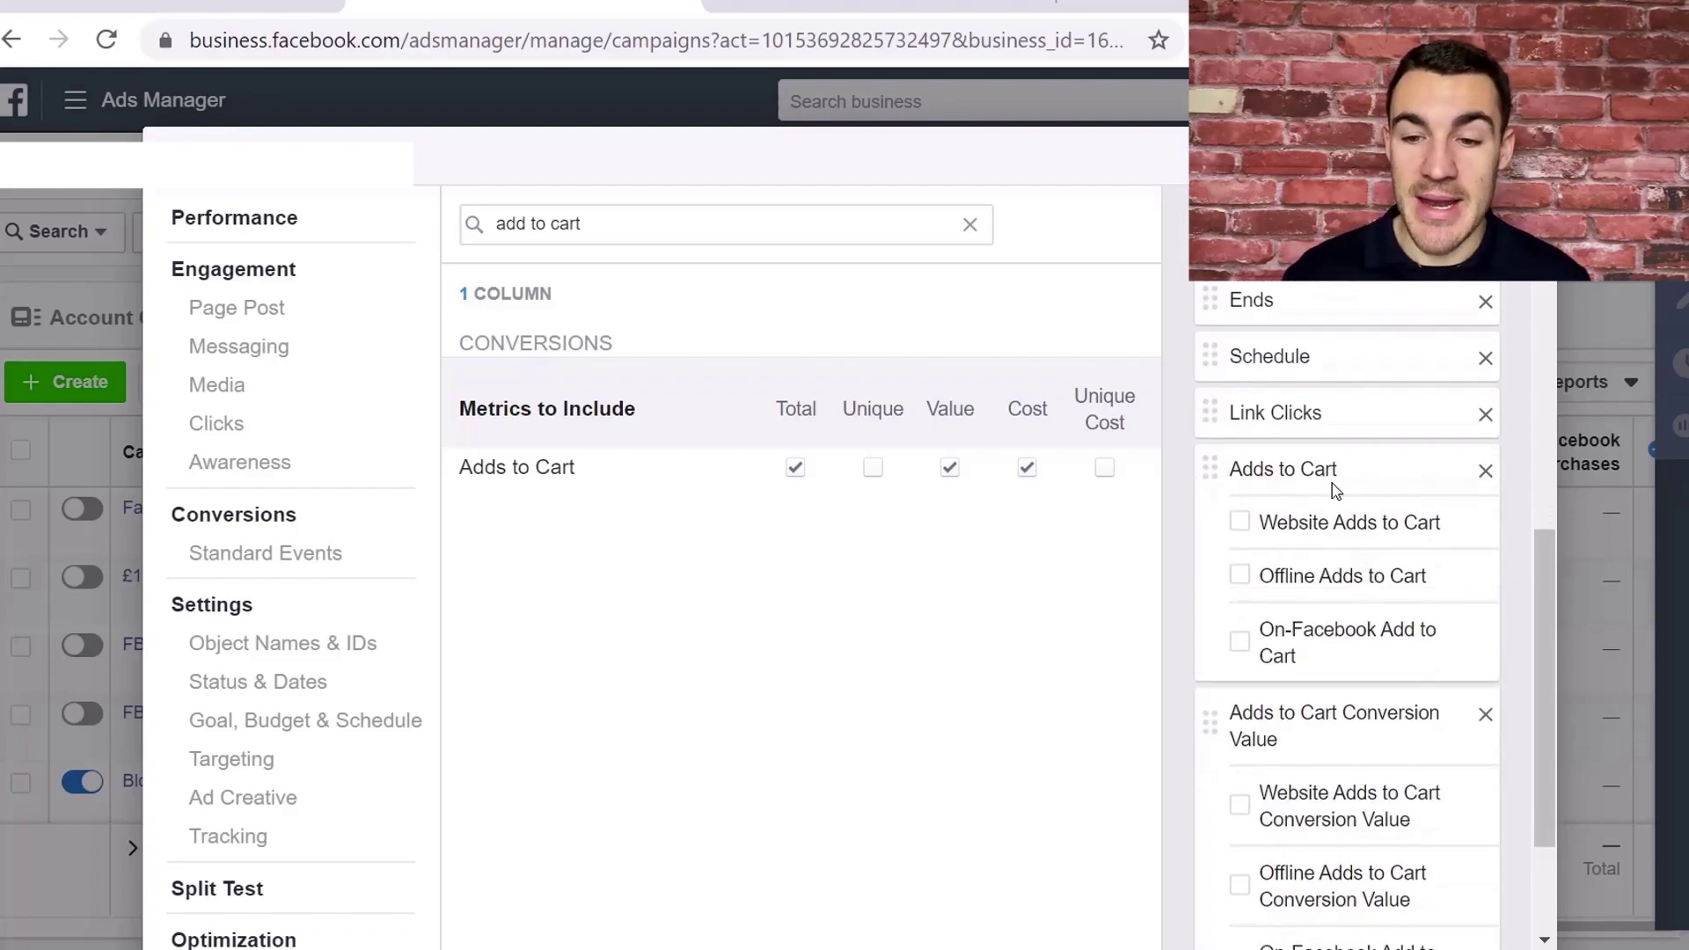
pyautogui.scroll(-1, 1357, 531)
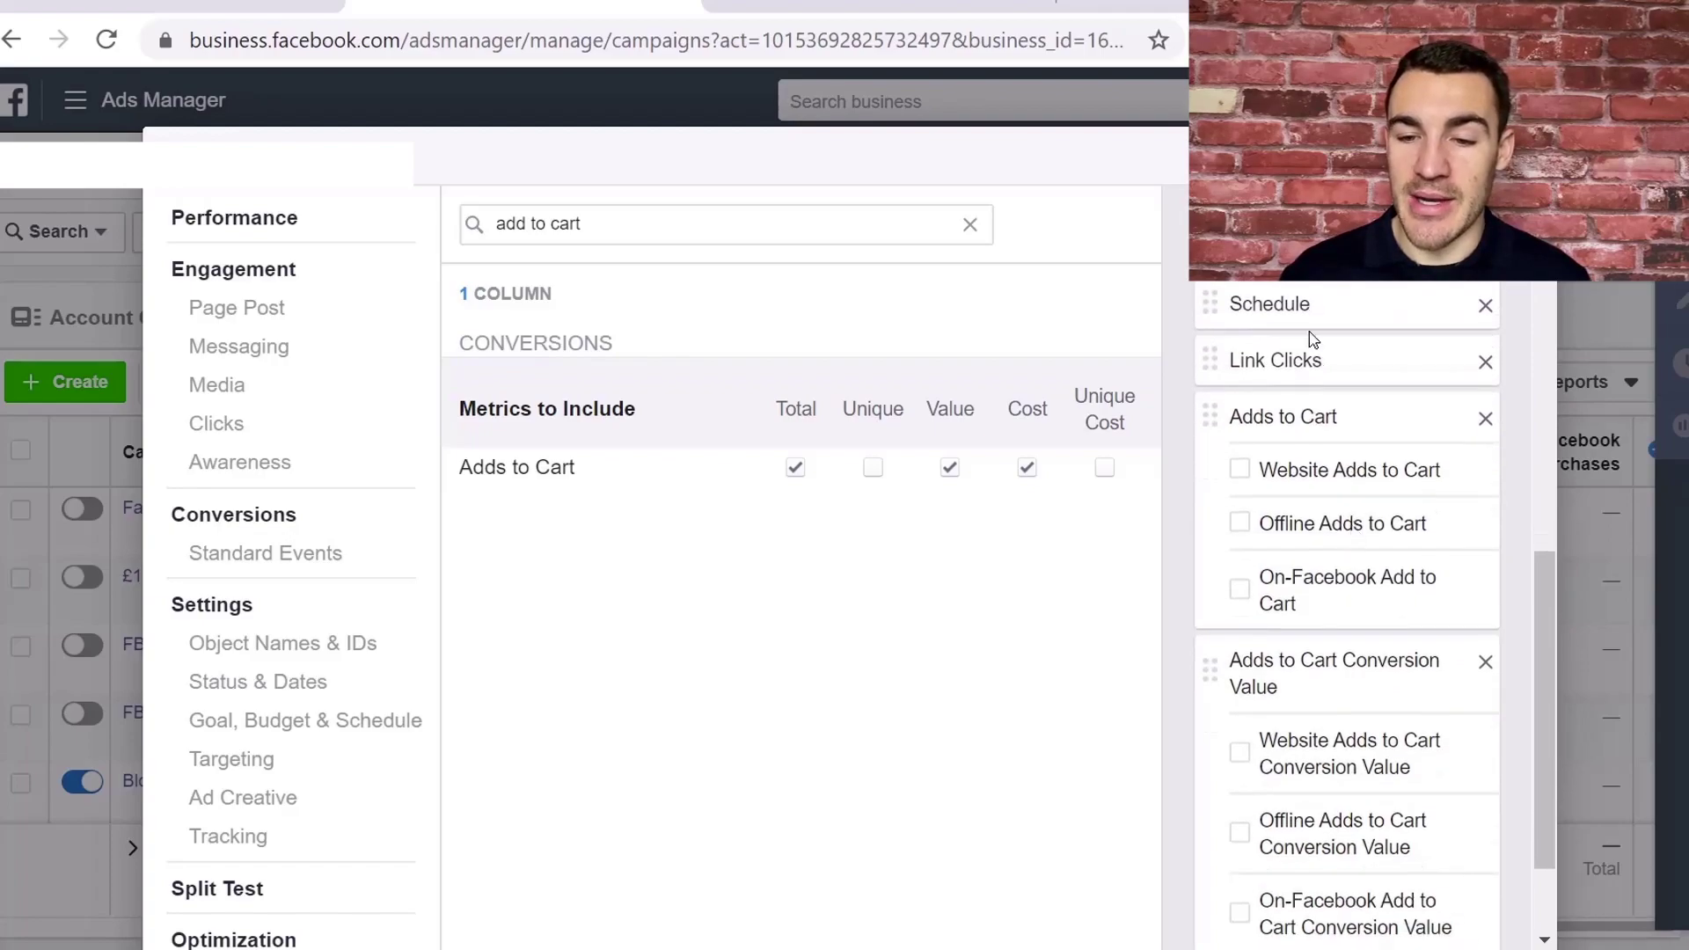
pyautogui.scroll(-3, 1322, 672)
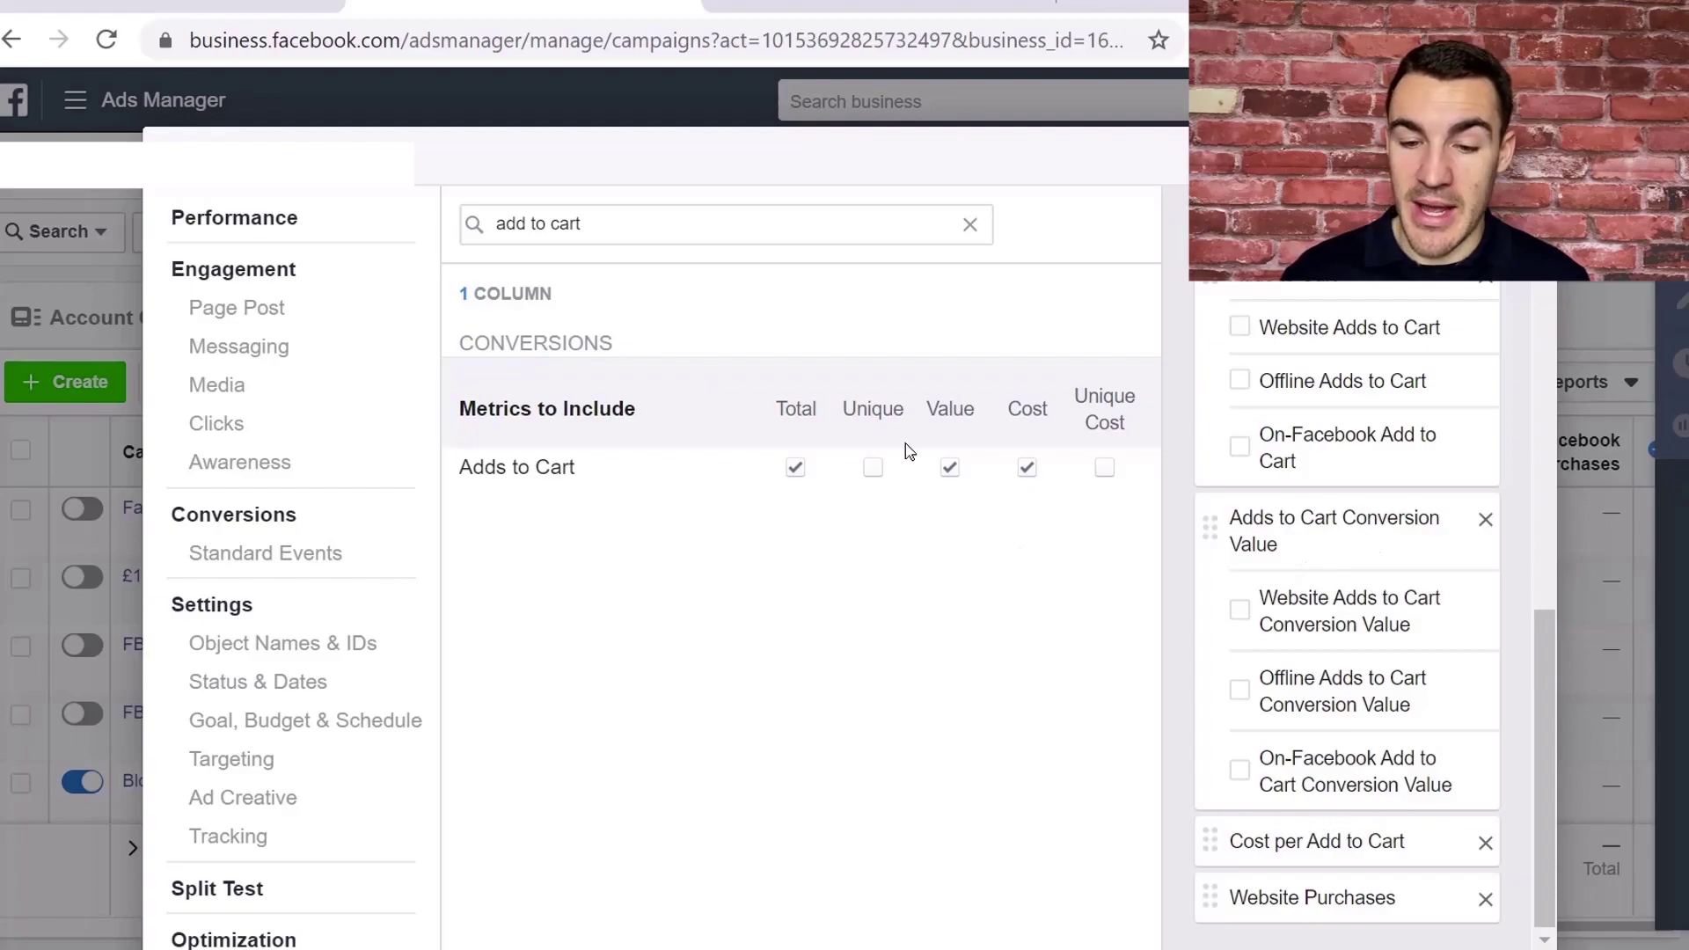
# Search 'purchase' and tick the Purchases Total, Conversion Value and Cost per Purchase columns.
pyautogui.moveTo(613, 221); pyautogui.dragTo(459, 226)
pyautogui.write('pur')
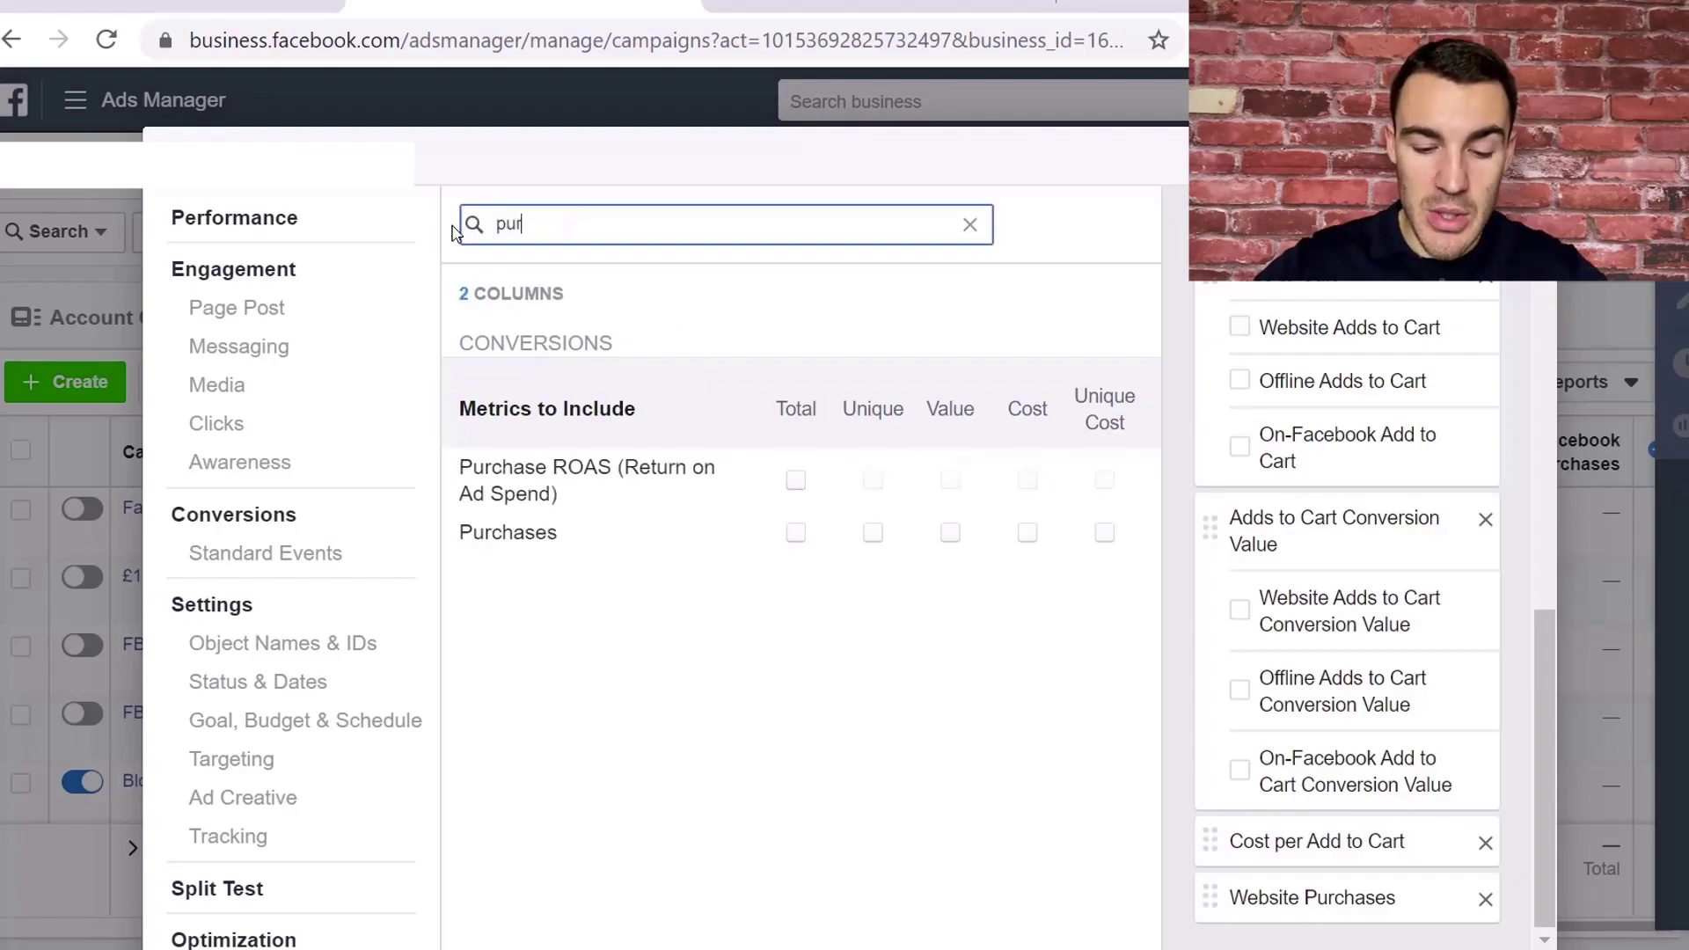
pyautogui.write('chase')
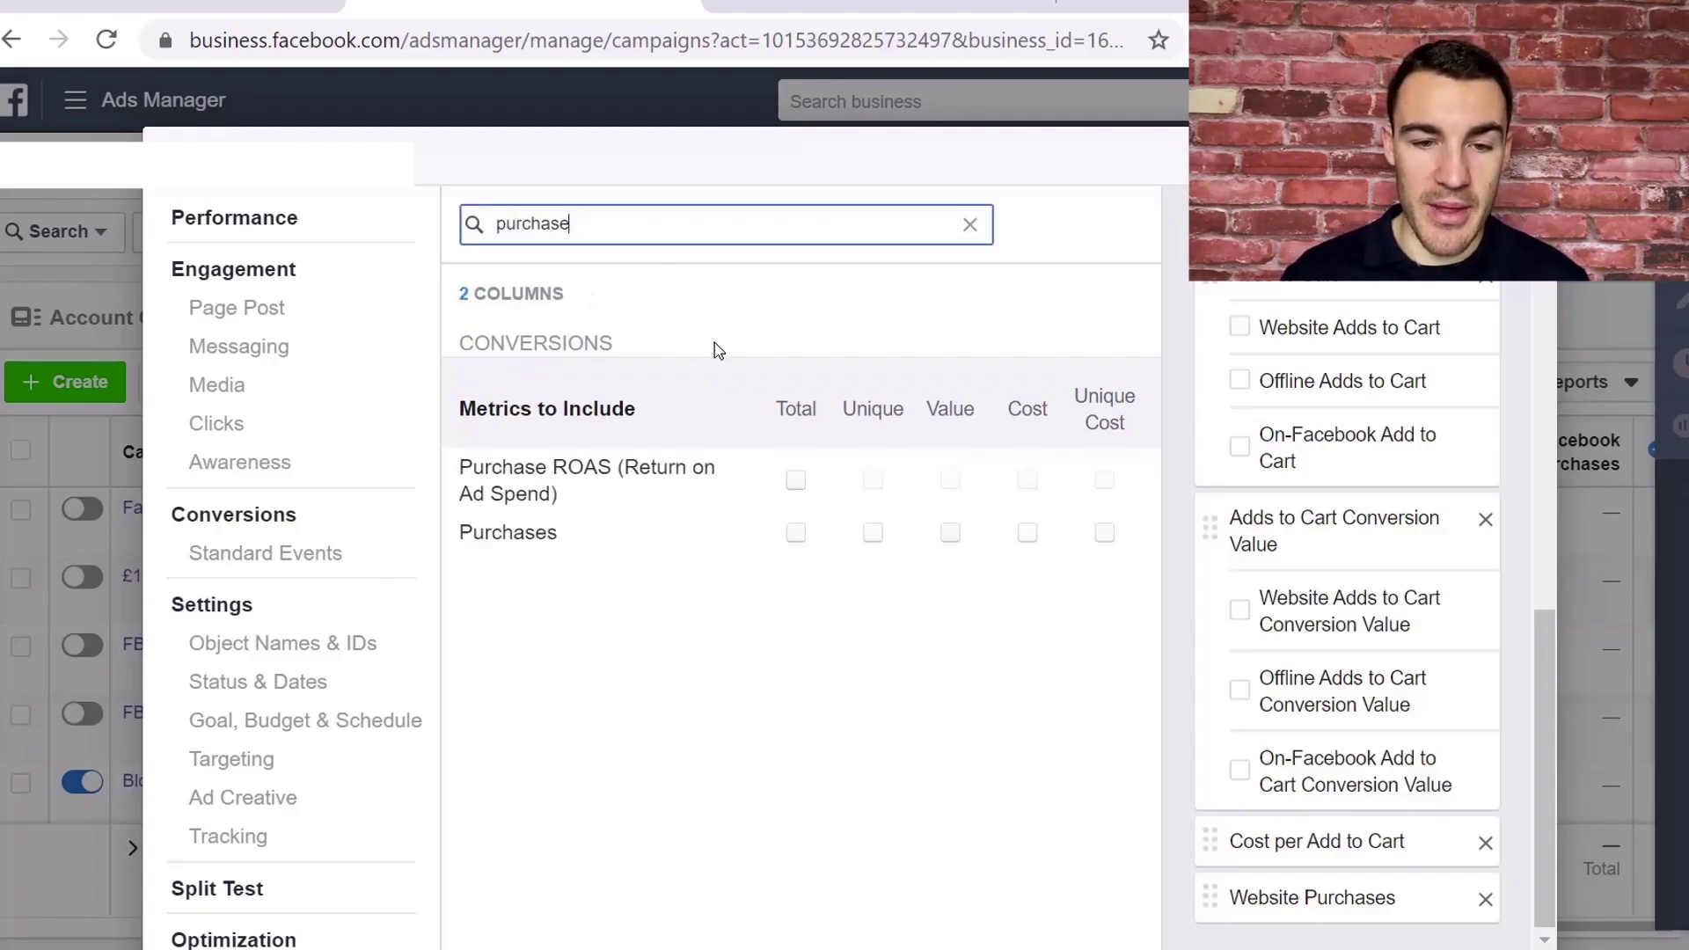
pyautogui.click(795, 533)
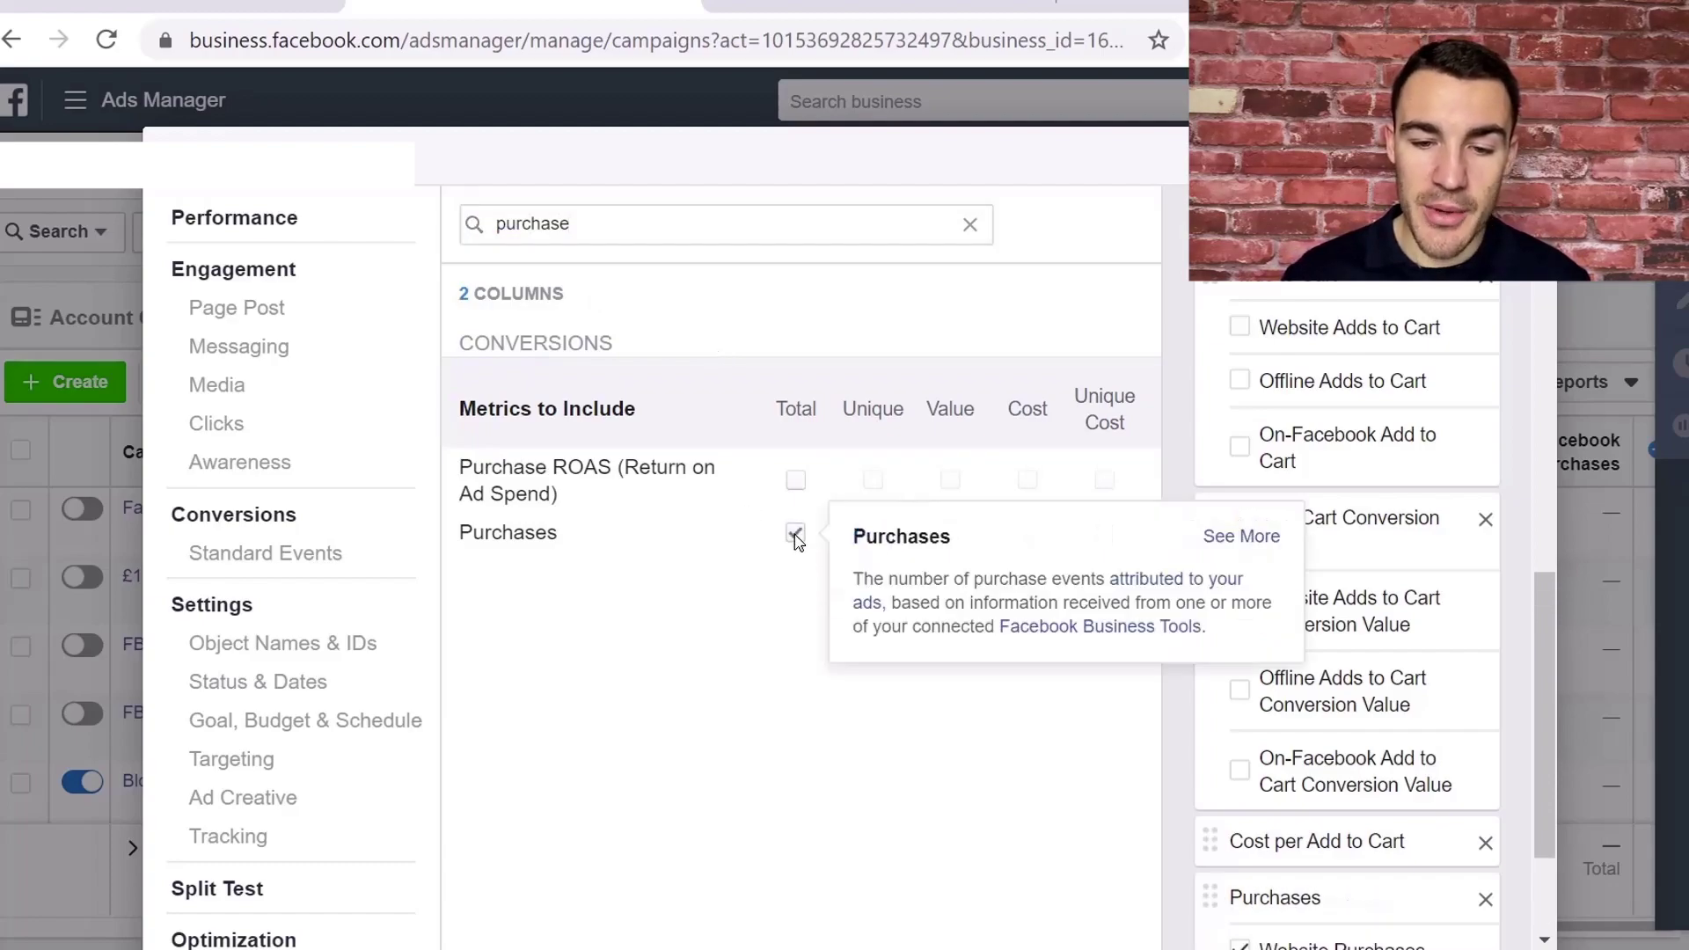
pyautogui.scroll(-2, 1228, 730)
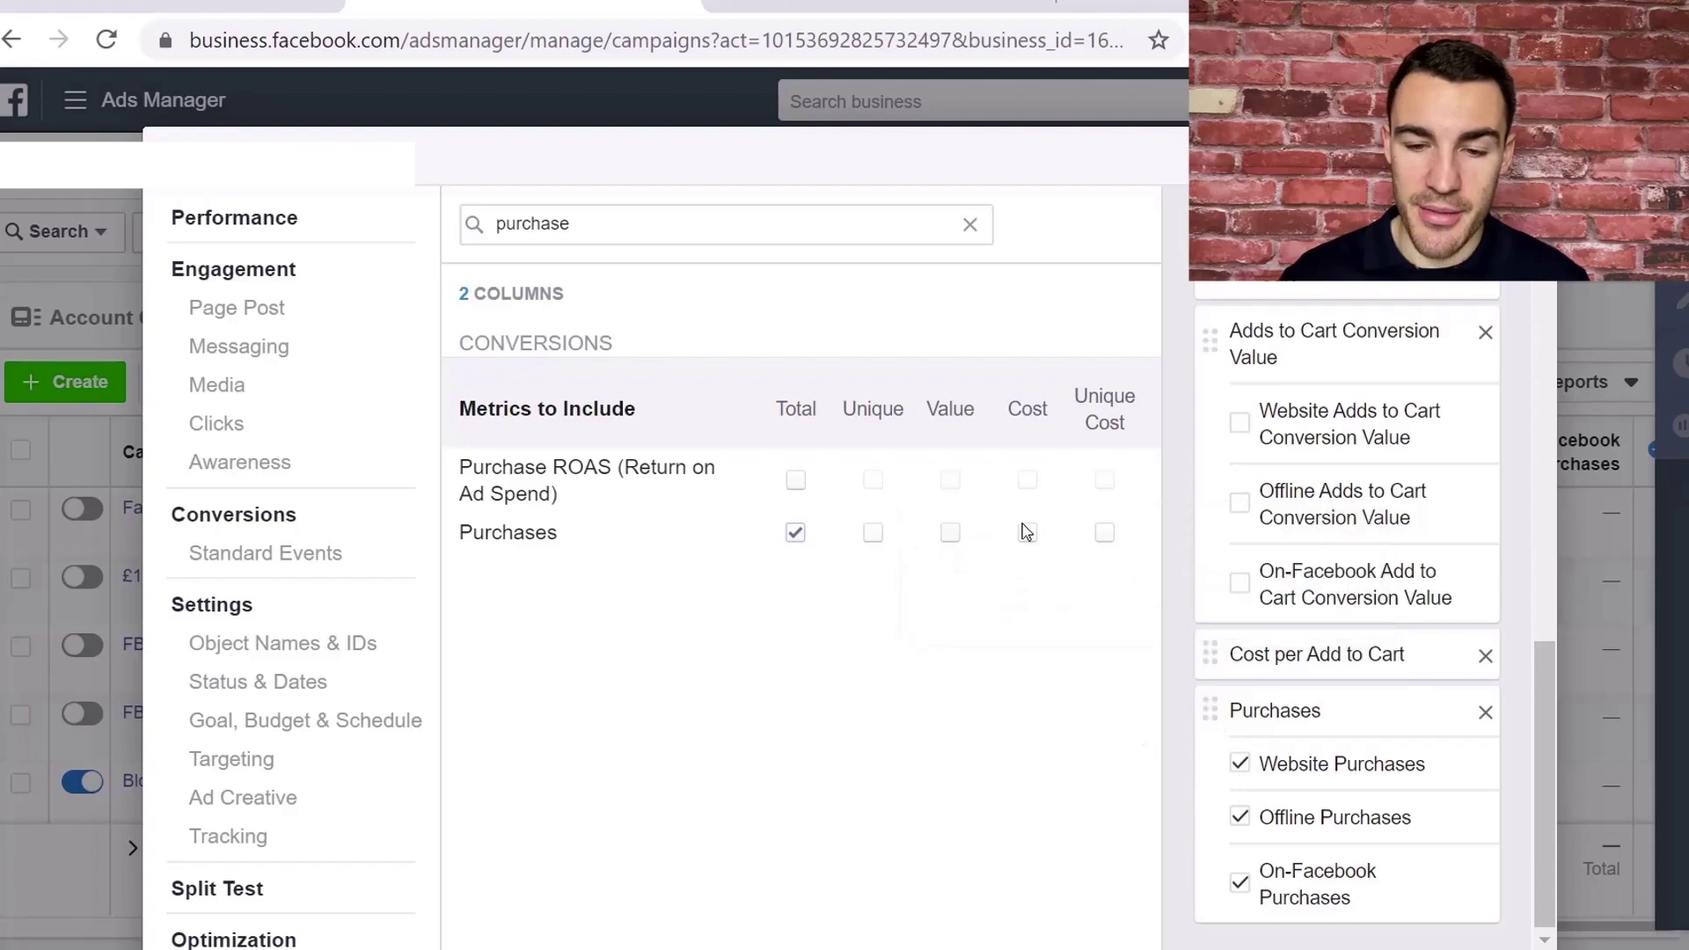
pyautogui.click(952, 534)
pyautogui.click(1026, 533)
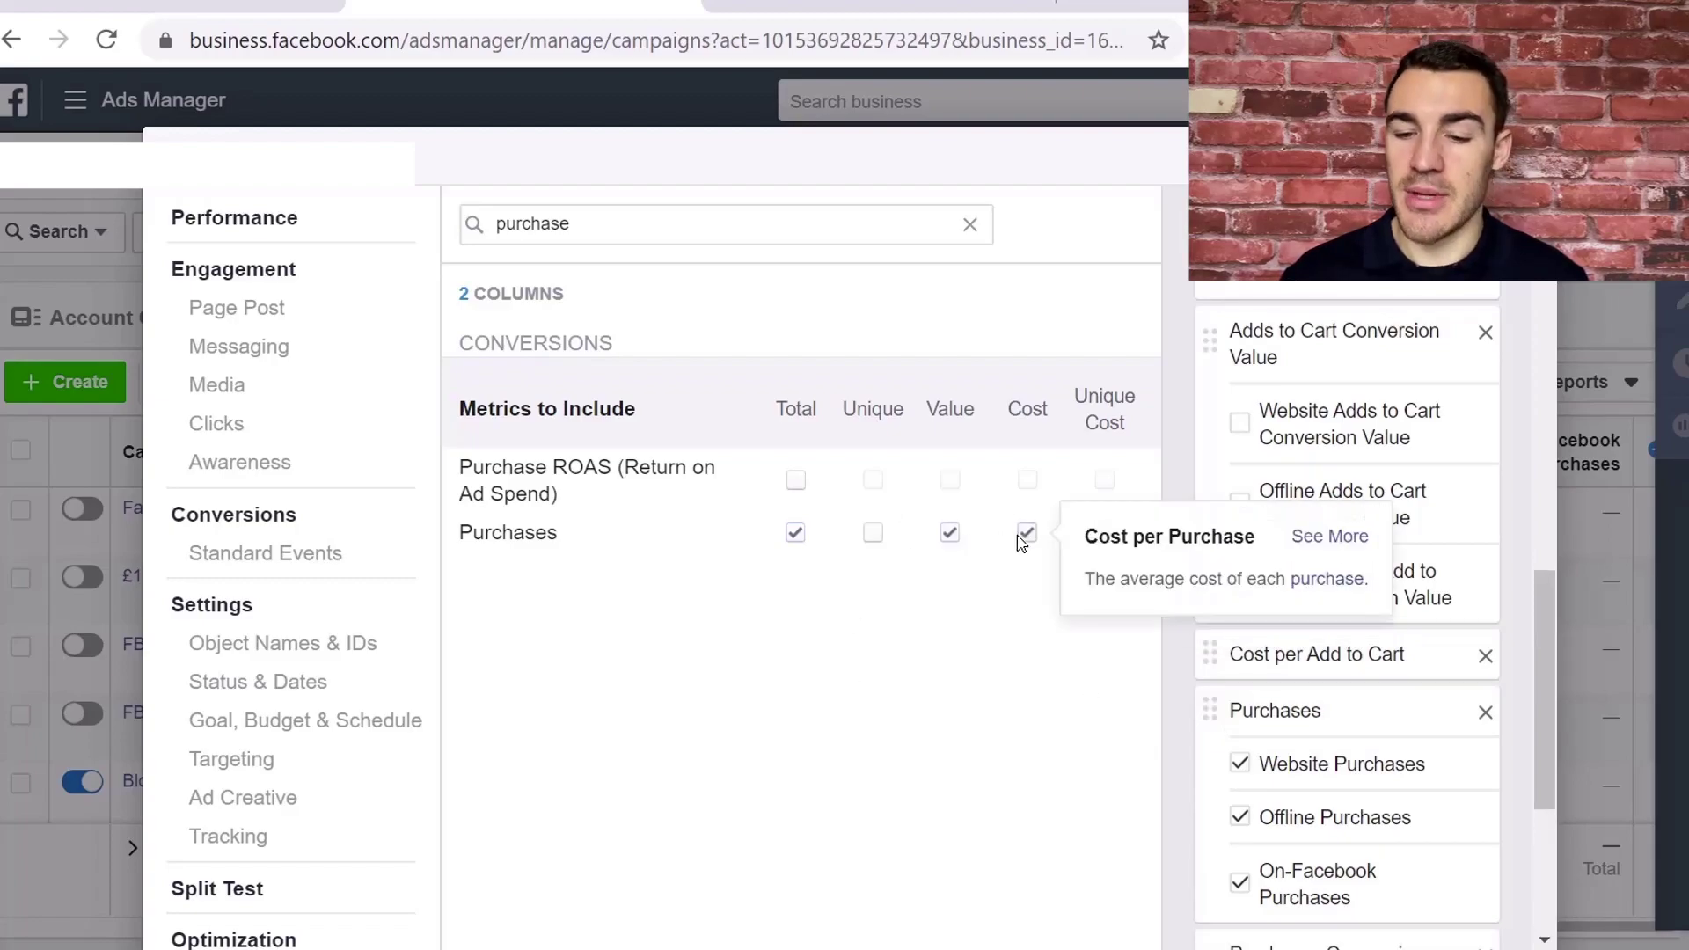
# Untick the Website, Offline and On-Facebook Purchases breakdowns.
pyautogui.scroll(-2, 1330, 754)
pyautogui.click(1239, 604)
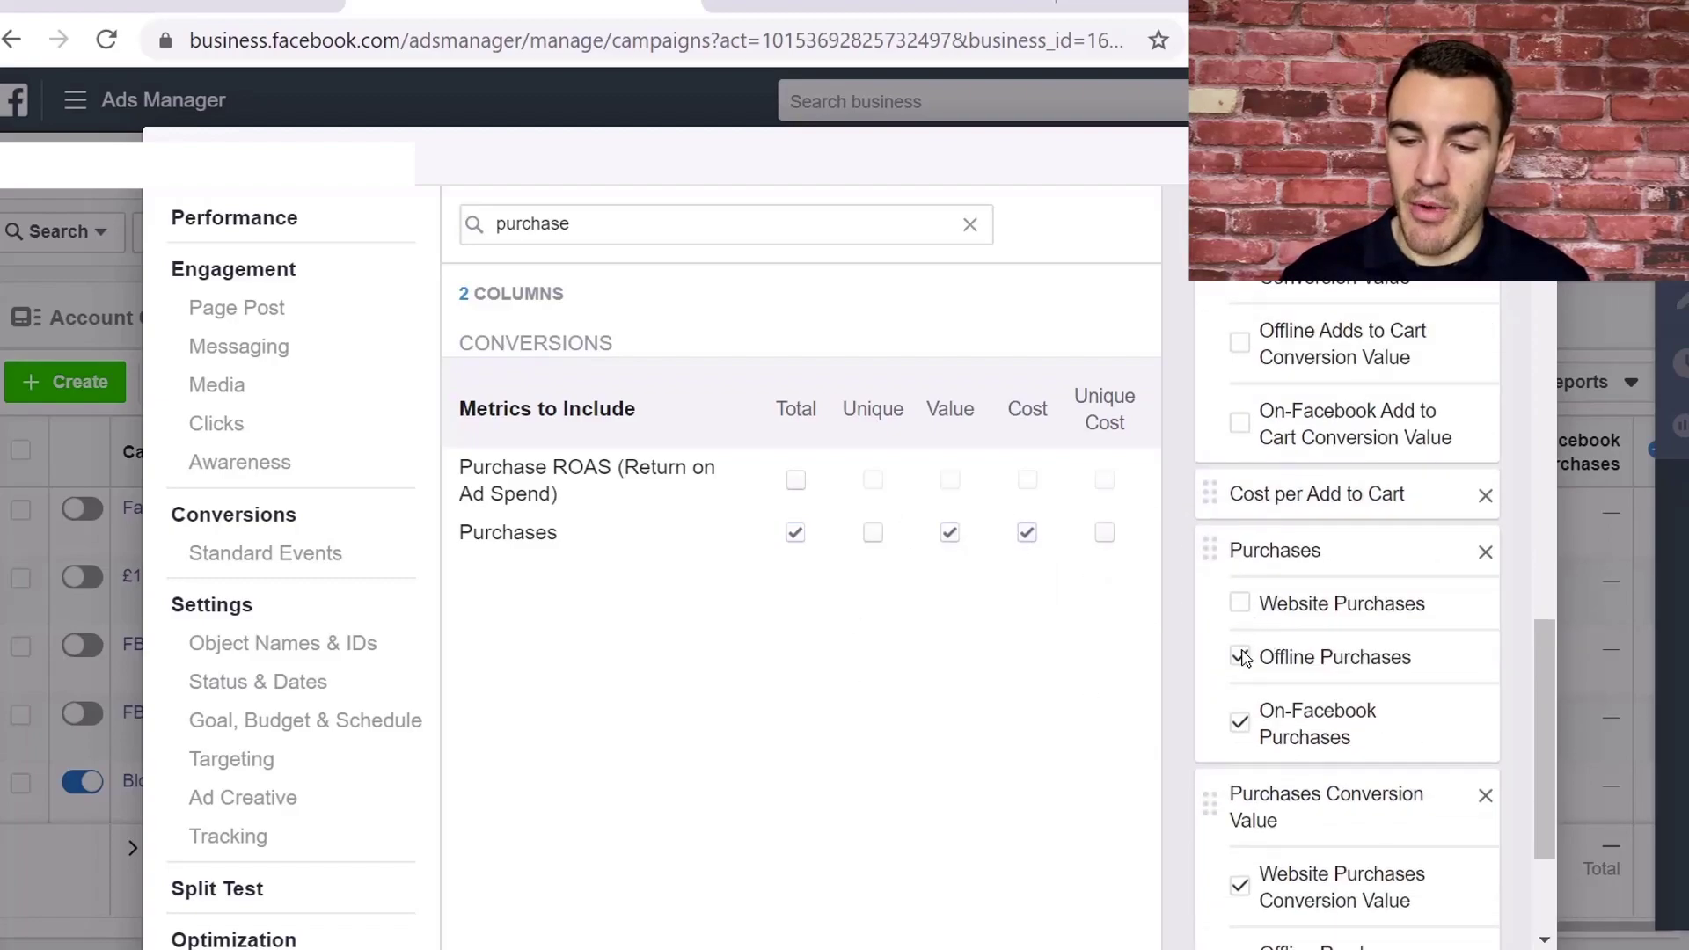
pyautogui.click(1240, 657)
pyautogui.click(1240, 719)
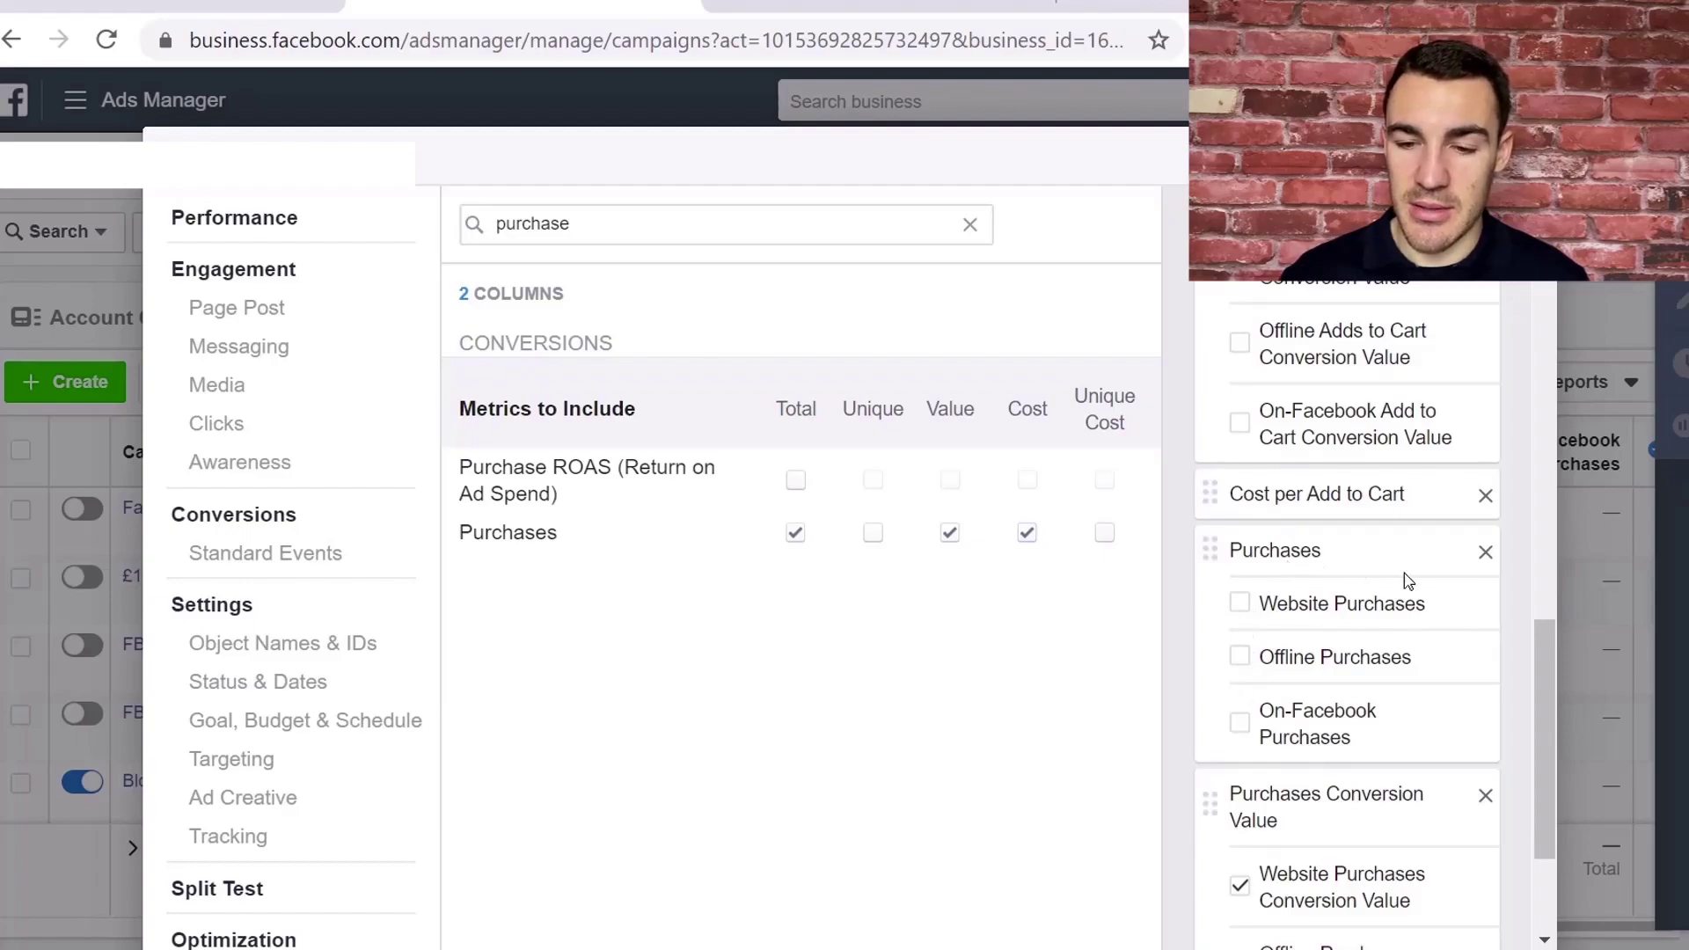
# Untick the Website, Offline and On-Facebook Purchases Conversion Value breakdowns.
pyautogui.scroll(-3, 1359, 580)
pyautogui.click(1239, 666)
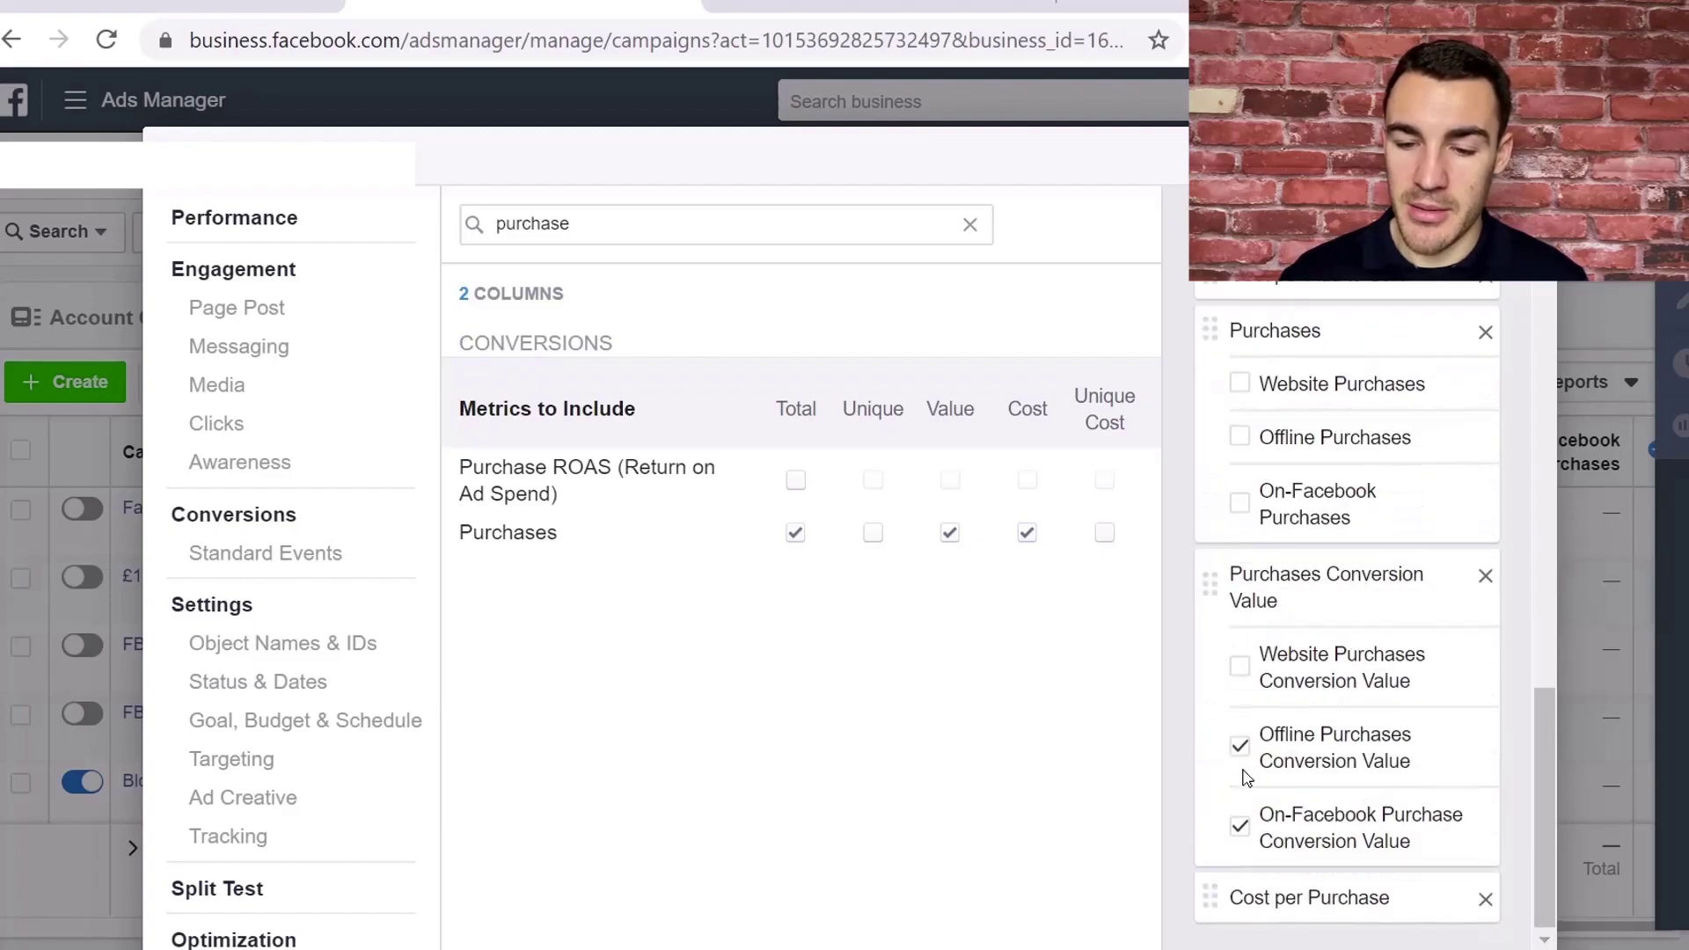
pyautogui.click(1240, 749)
pyautogui.click(1240, 825)
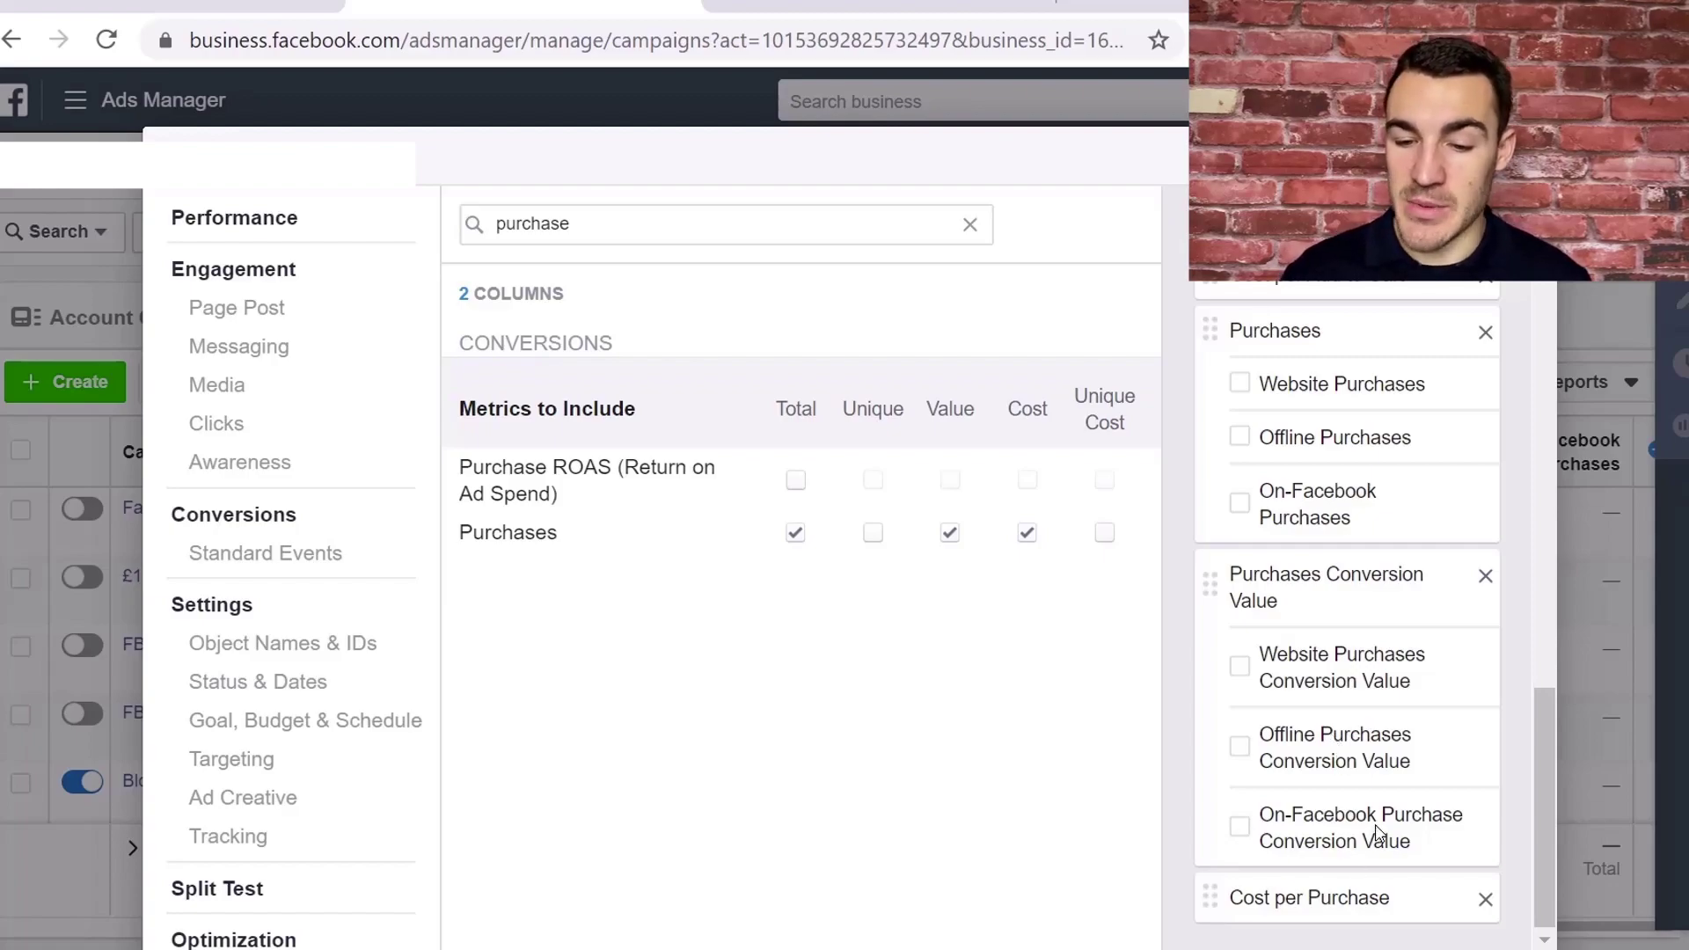
pyautogui.scroll(3, 1317, 565)
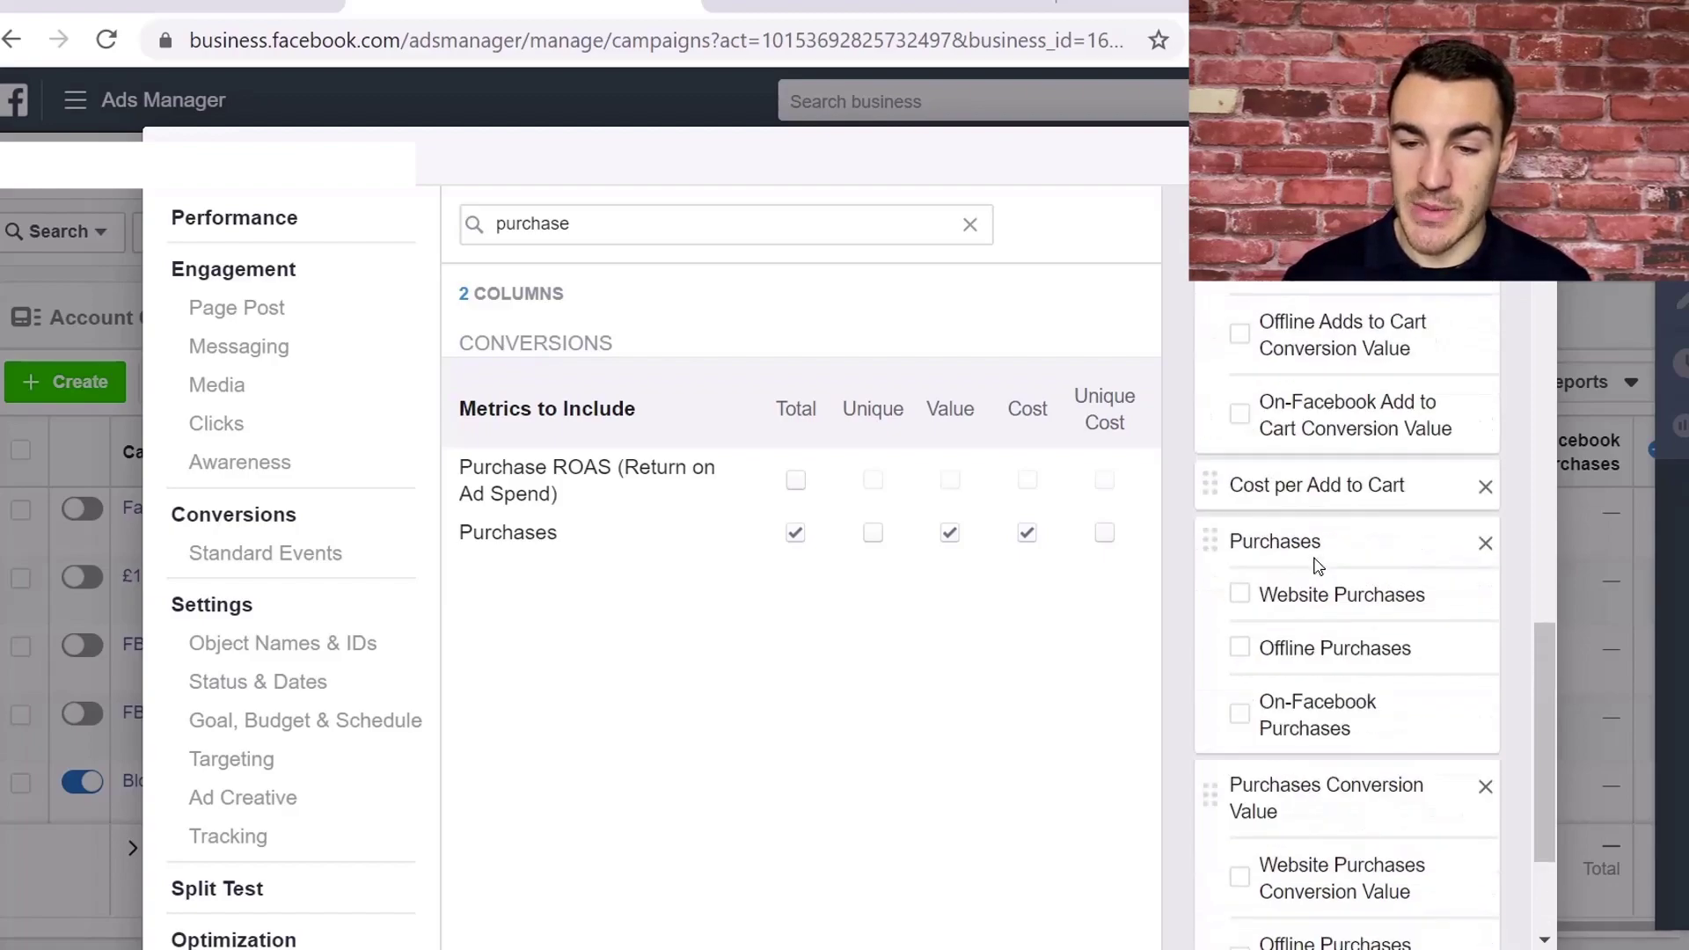
pyautogui.scroll(5, 1317, 565)
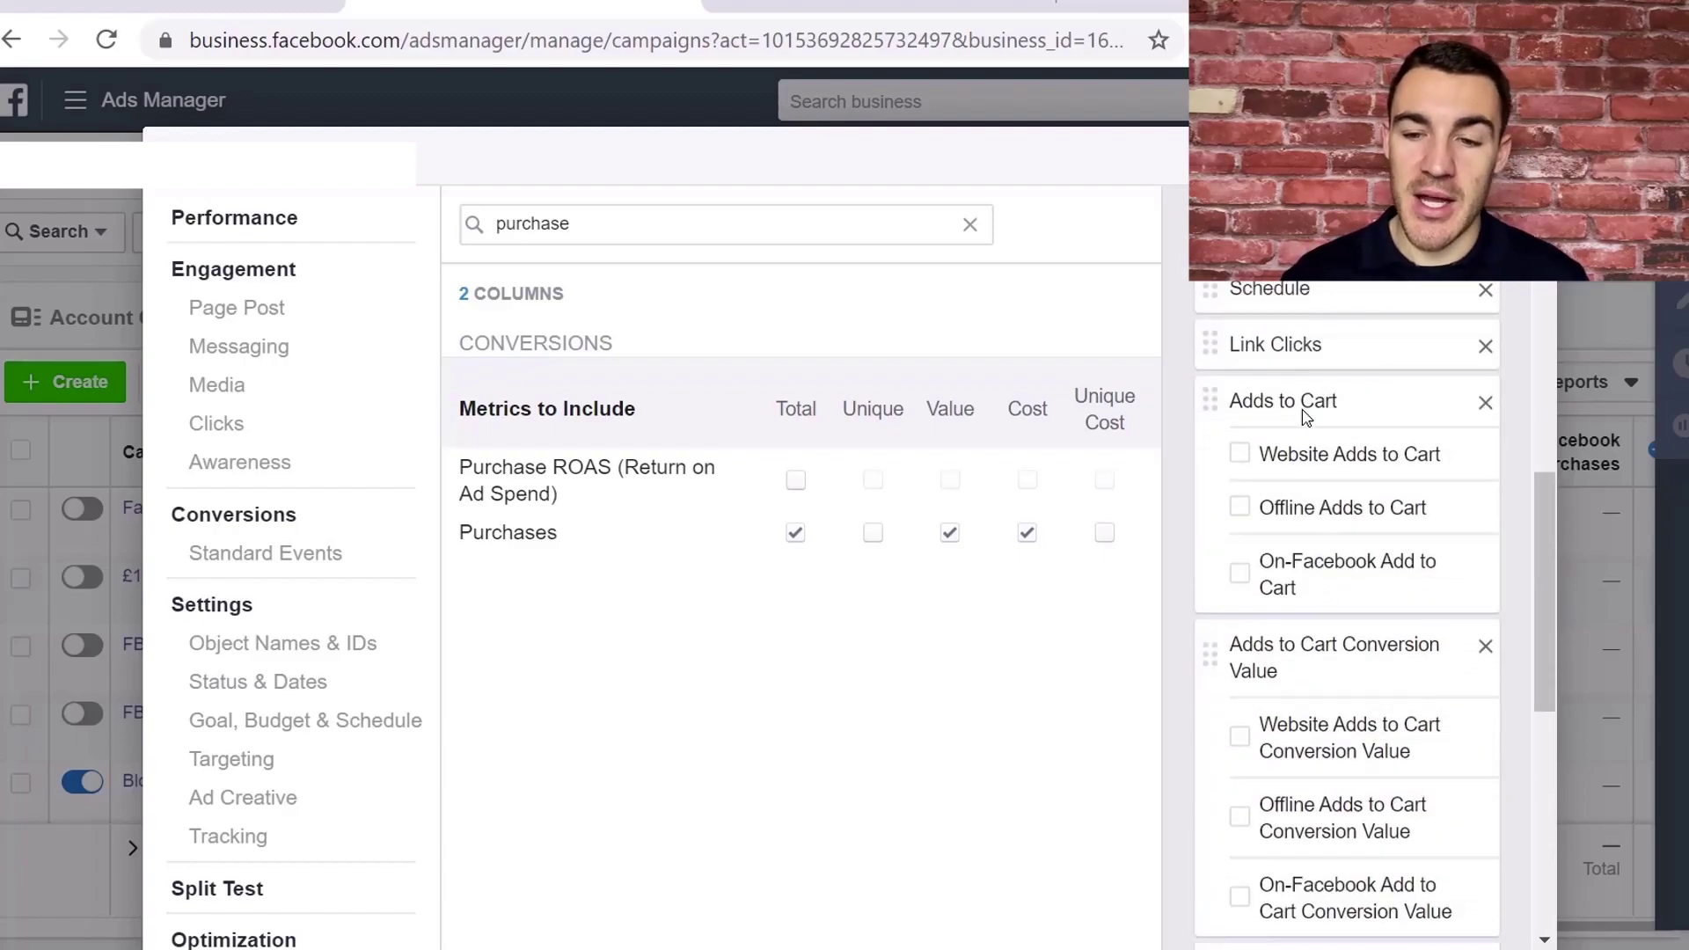
pyautogui.scroll(-3, 1299, 653)
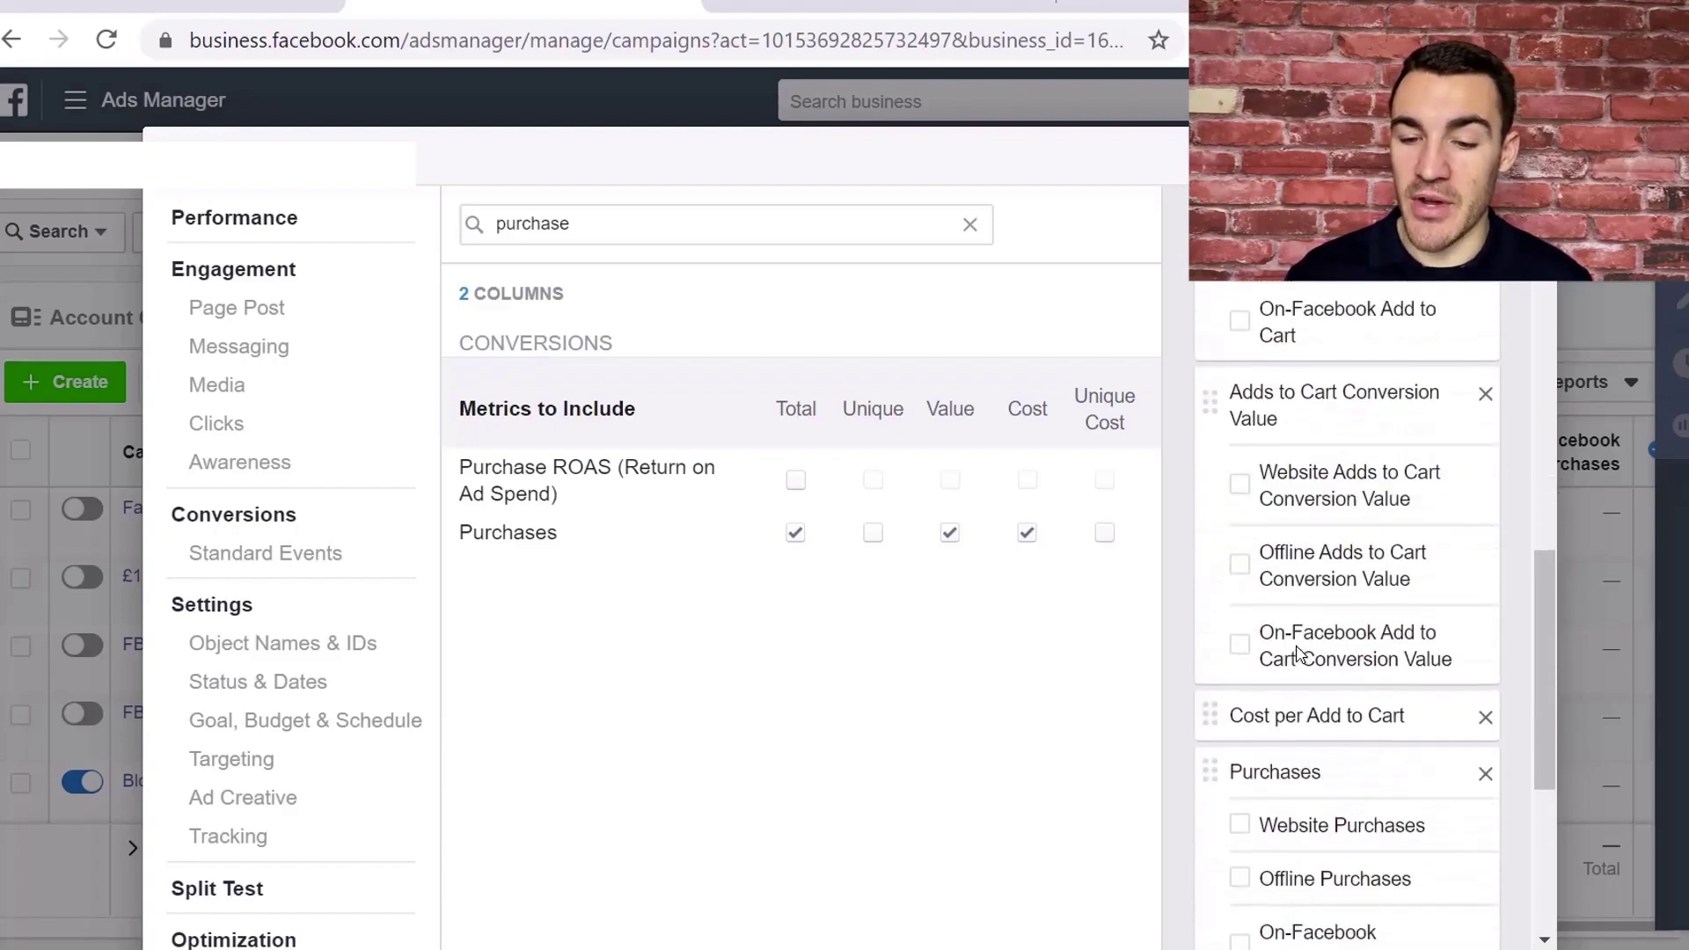
pyautogui.scroll(-2, 1293, 701)
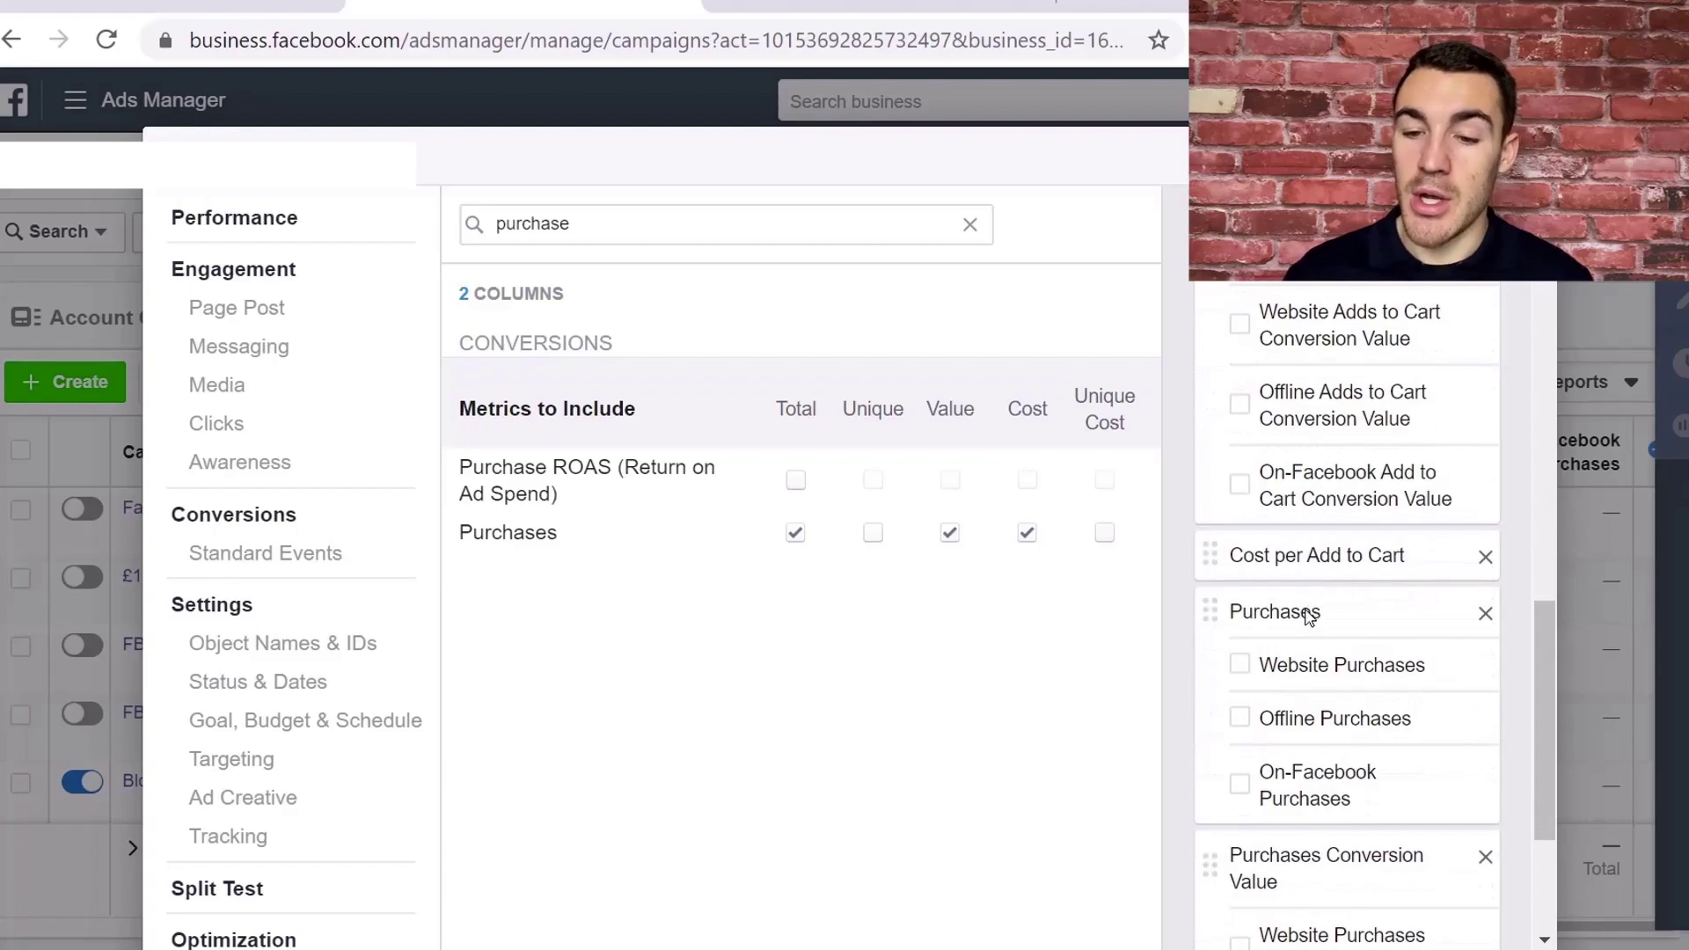
pyautogui.scroll(-2, 1309, 616)
pyautogui.scroll(-1, 1305, 672)
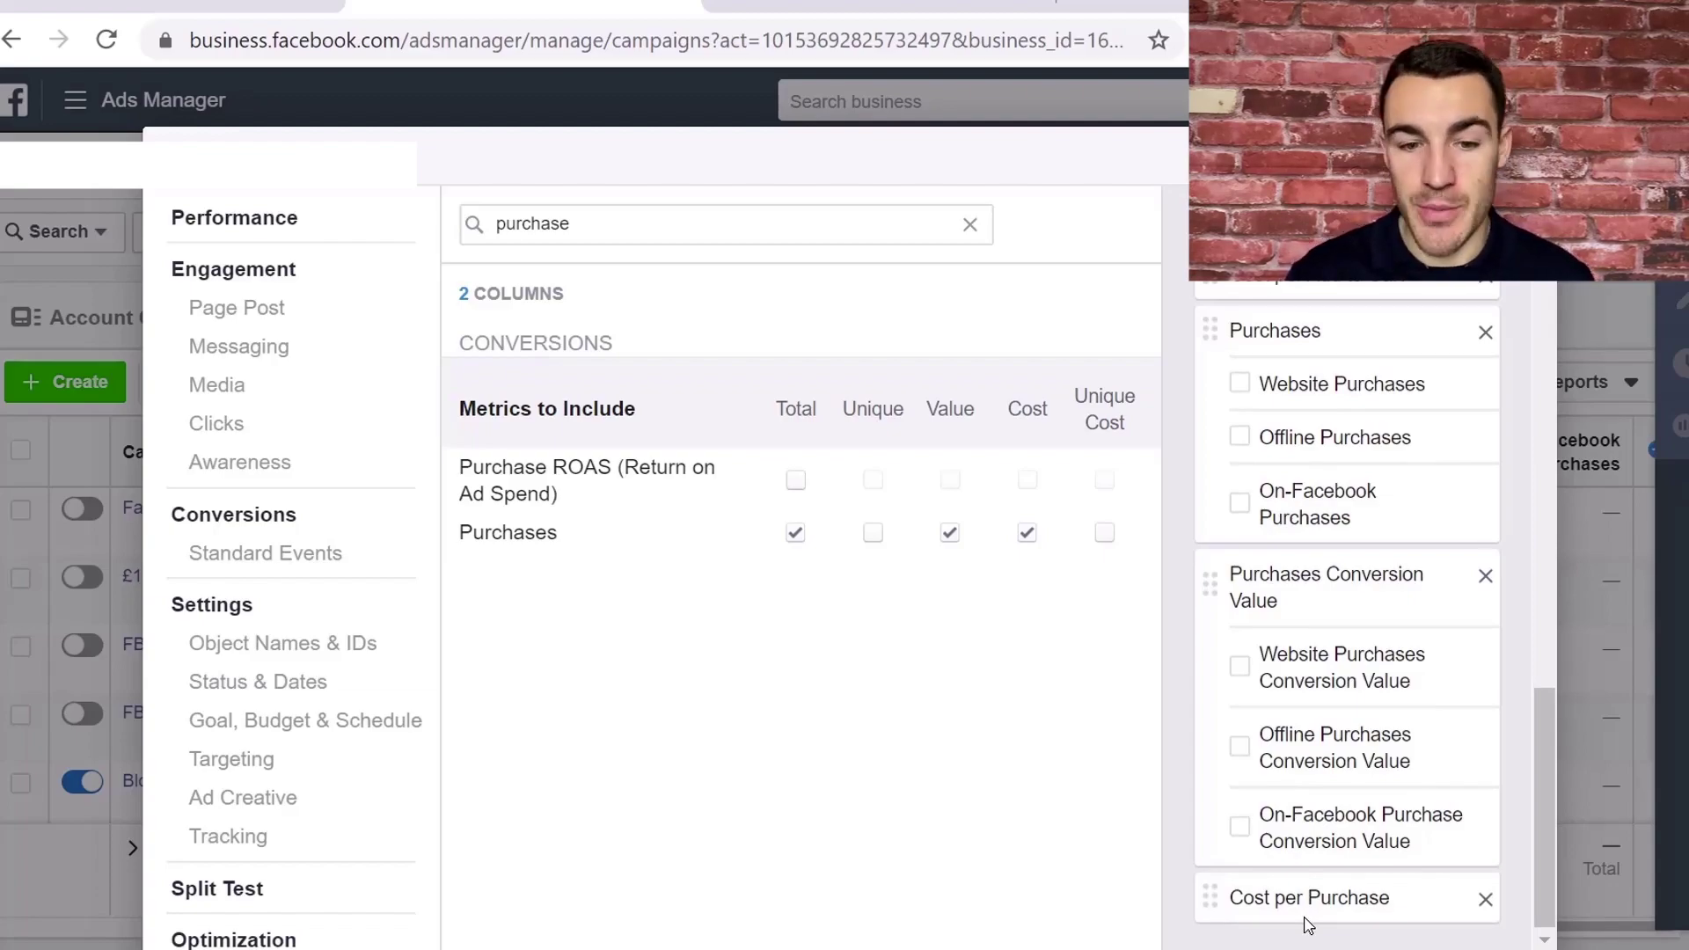
# Tick the Purchase ROAS total column and untick its Website Purchase ROAS breakdown.
pyautogui.click(796, 480)
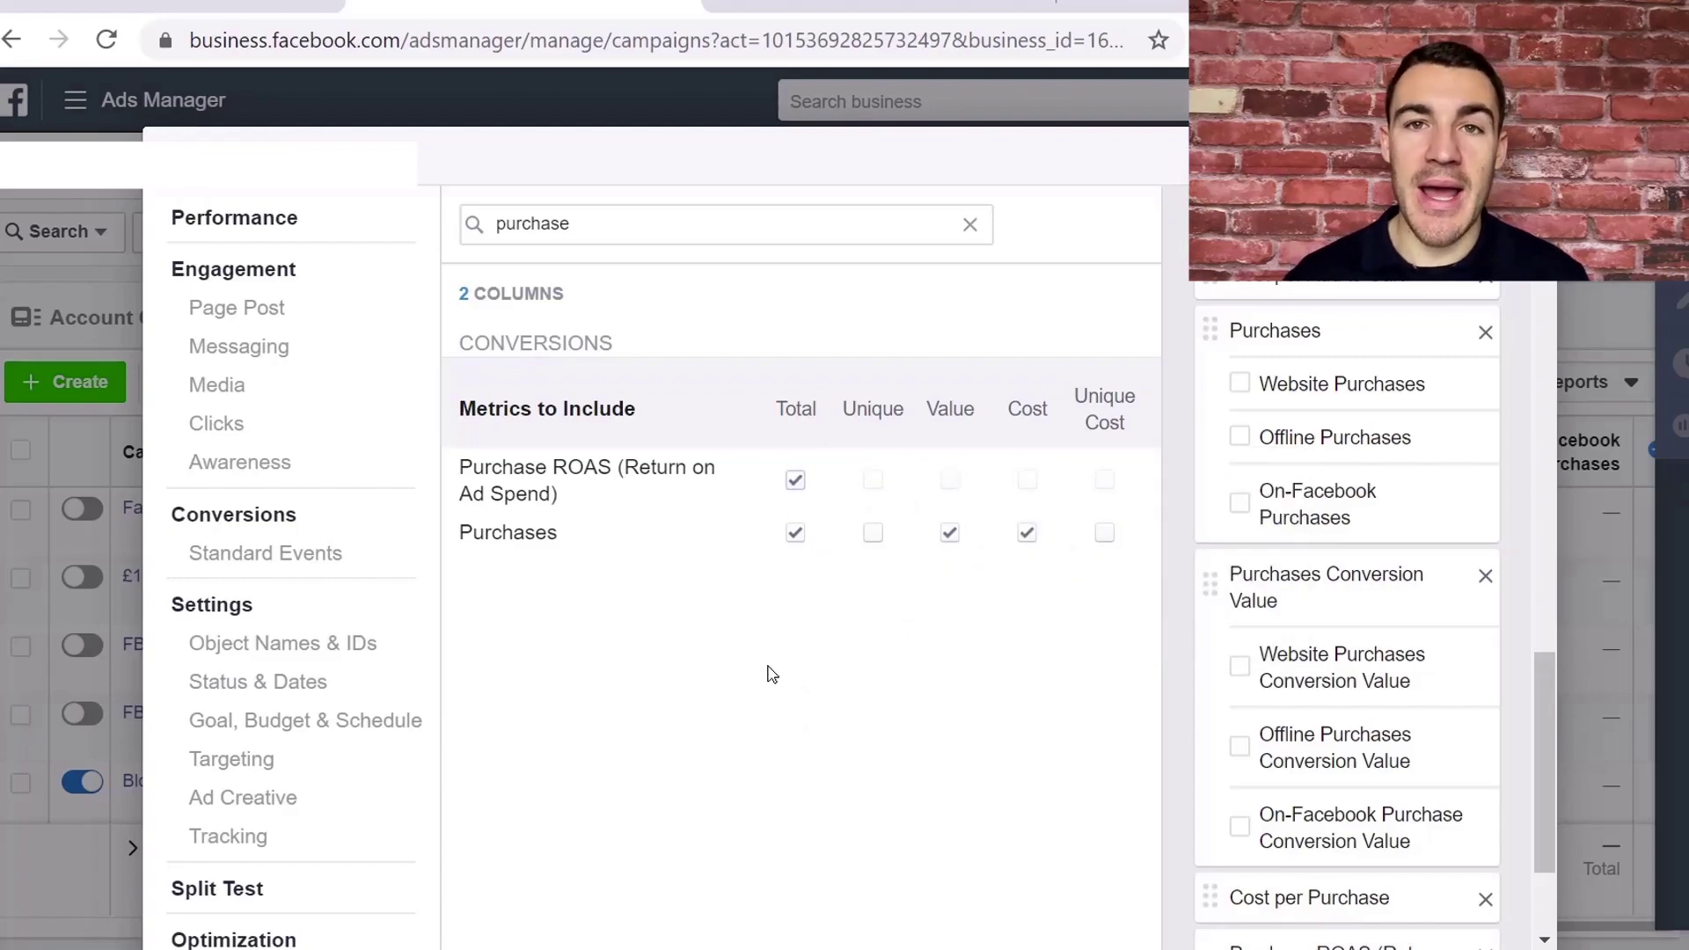
pyautogui.scroll(-2, 1425, 695)
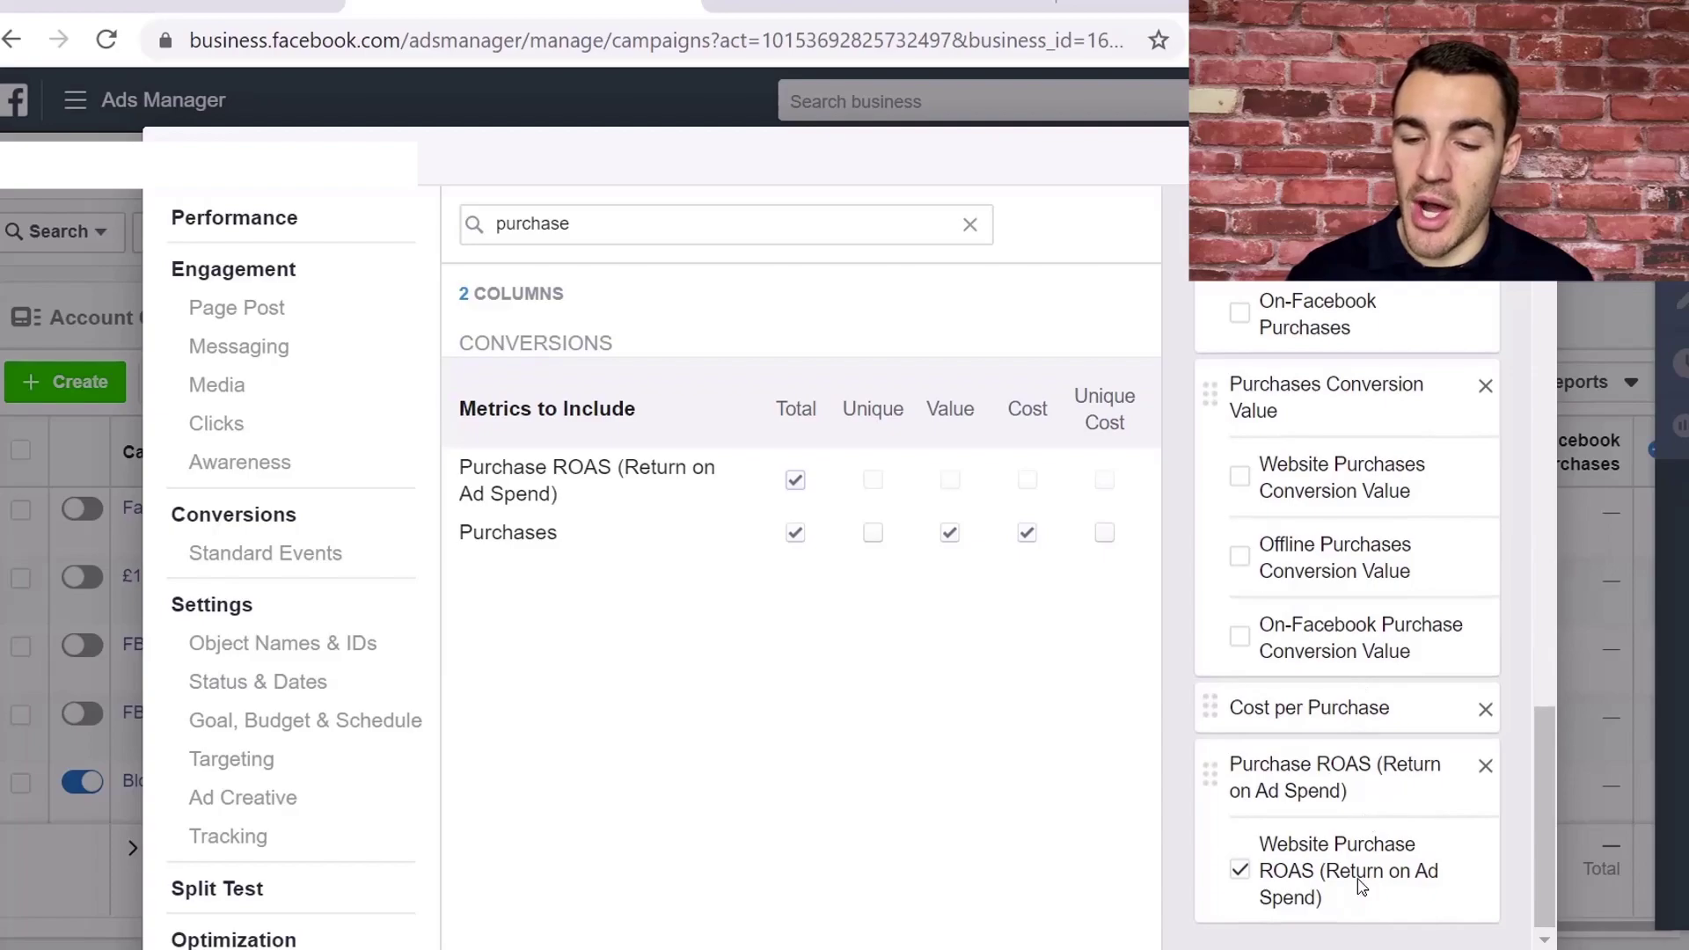
pyautogui.click(1240, 871)
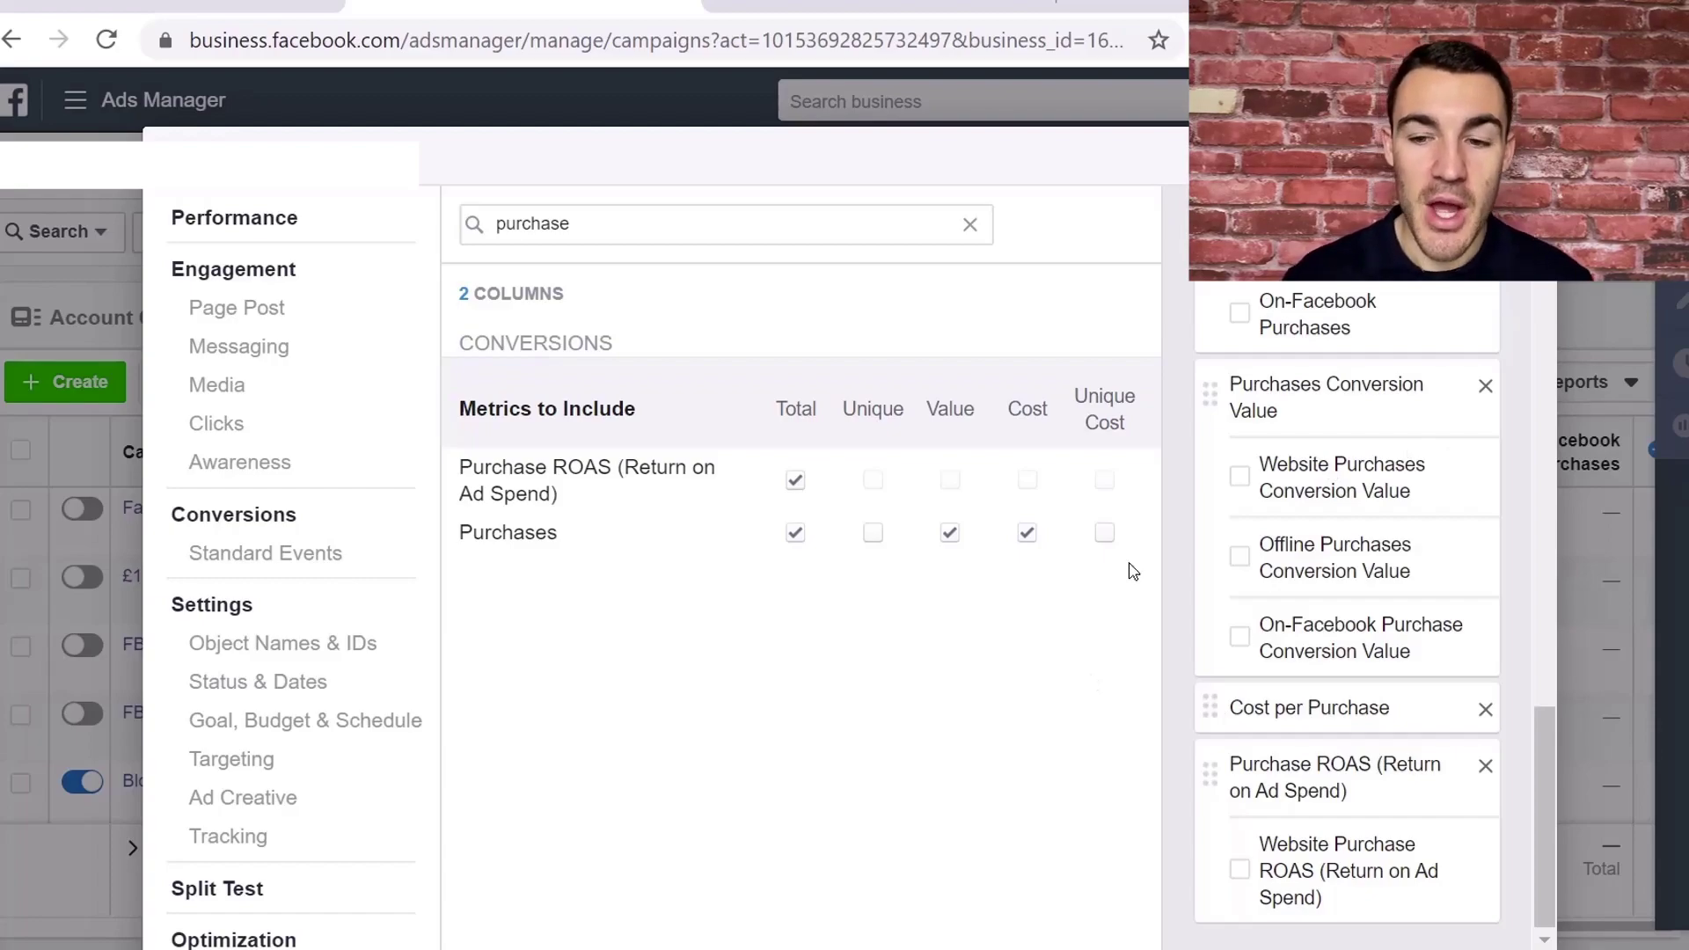
pyautogui.moveTo(1253, 488); pyautogui.dragTo(1394, 574)
pyautogui.click(1218, 538)
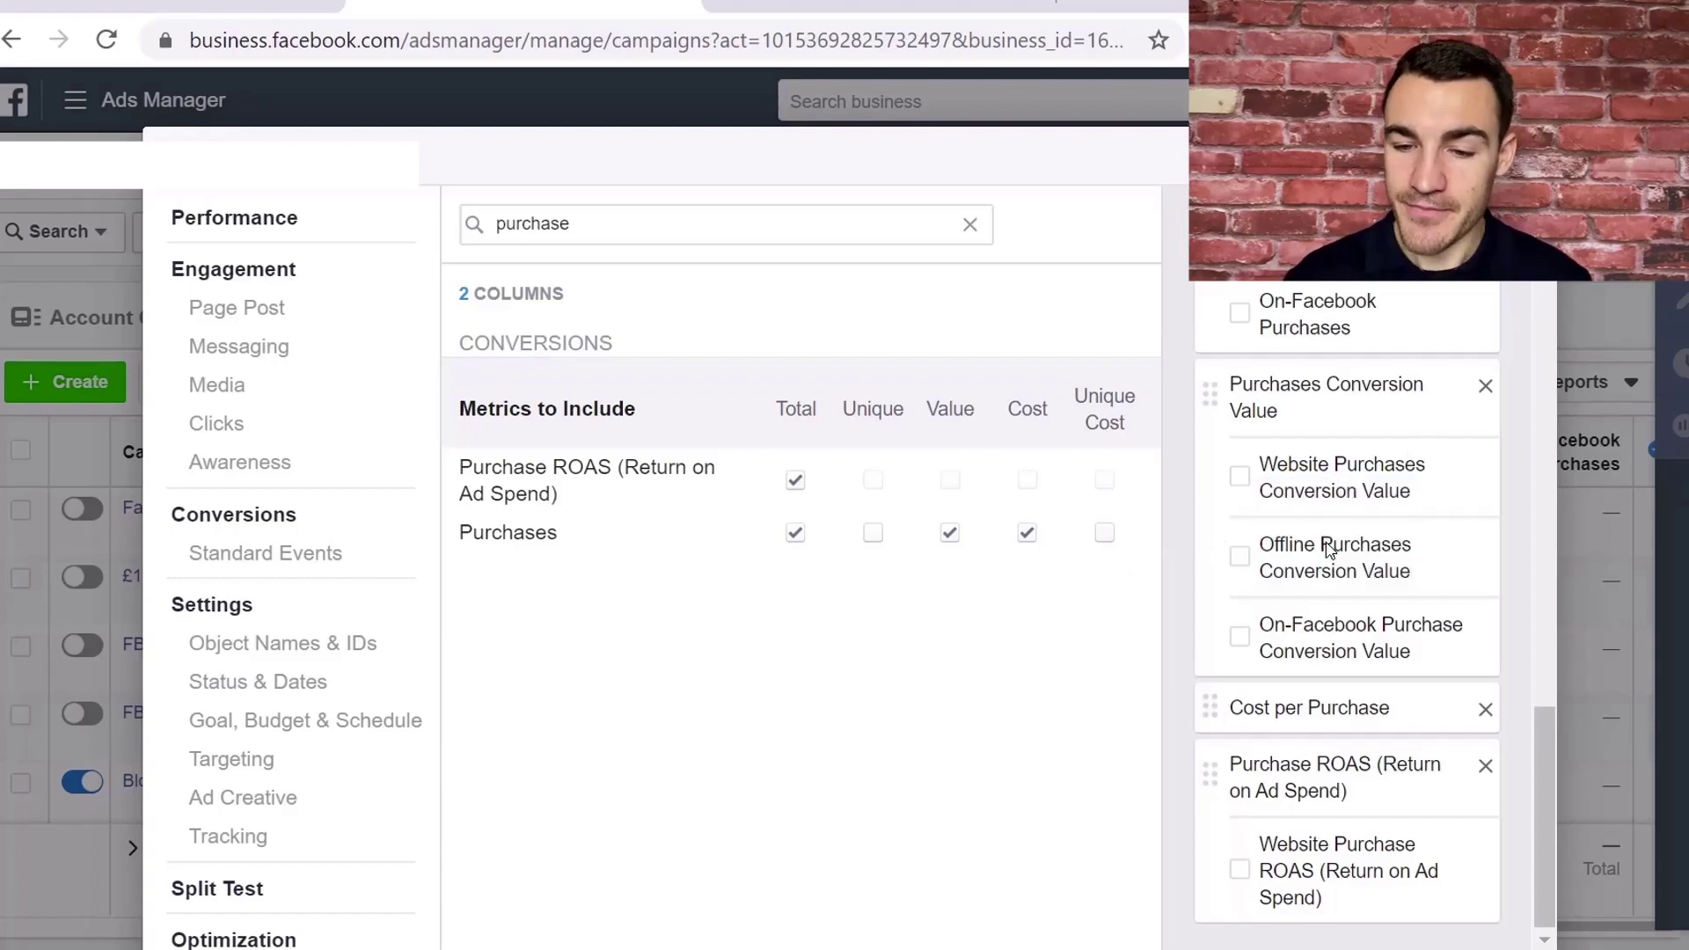
pyautogui.scroll(3, 1358, 537)
pyautogui.scroll(5, 1337, 525)
pyautogui.scroll(4, 1334, 525)
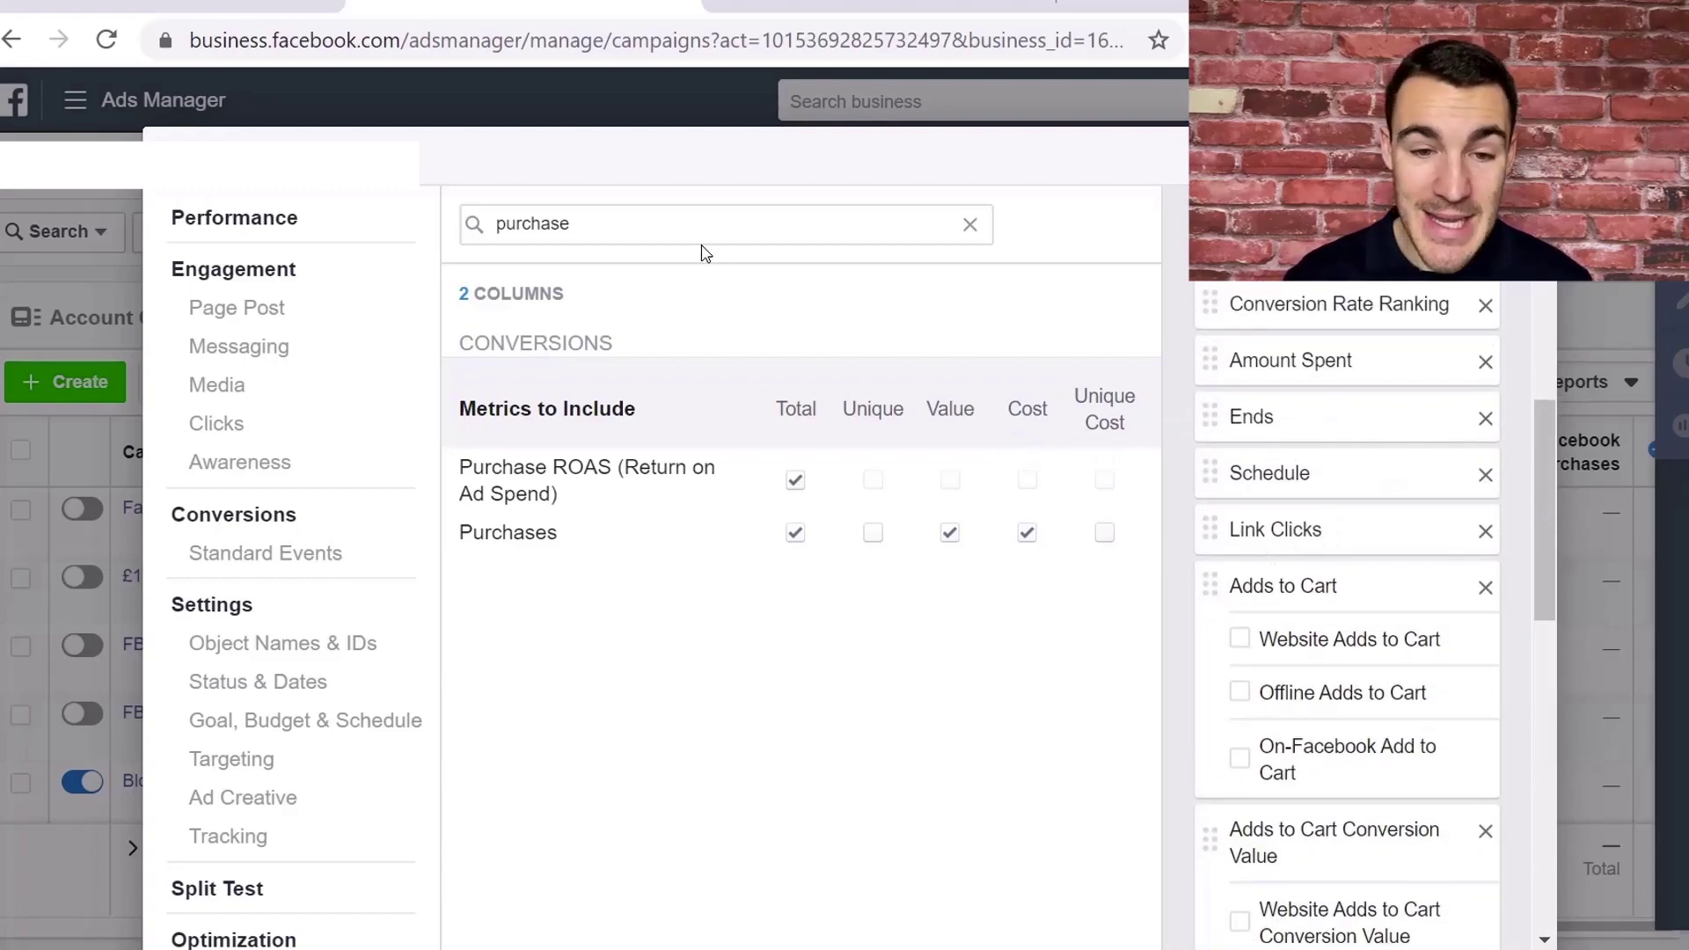
# Search 'cost per li' and add the CPC (Cost per Link Click) column.
pyautogui.moveTo(604, 234); pyautogui.dragTo(431, 257)
pyautogui.write('cost per link')
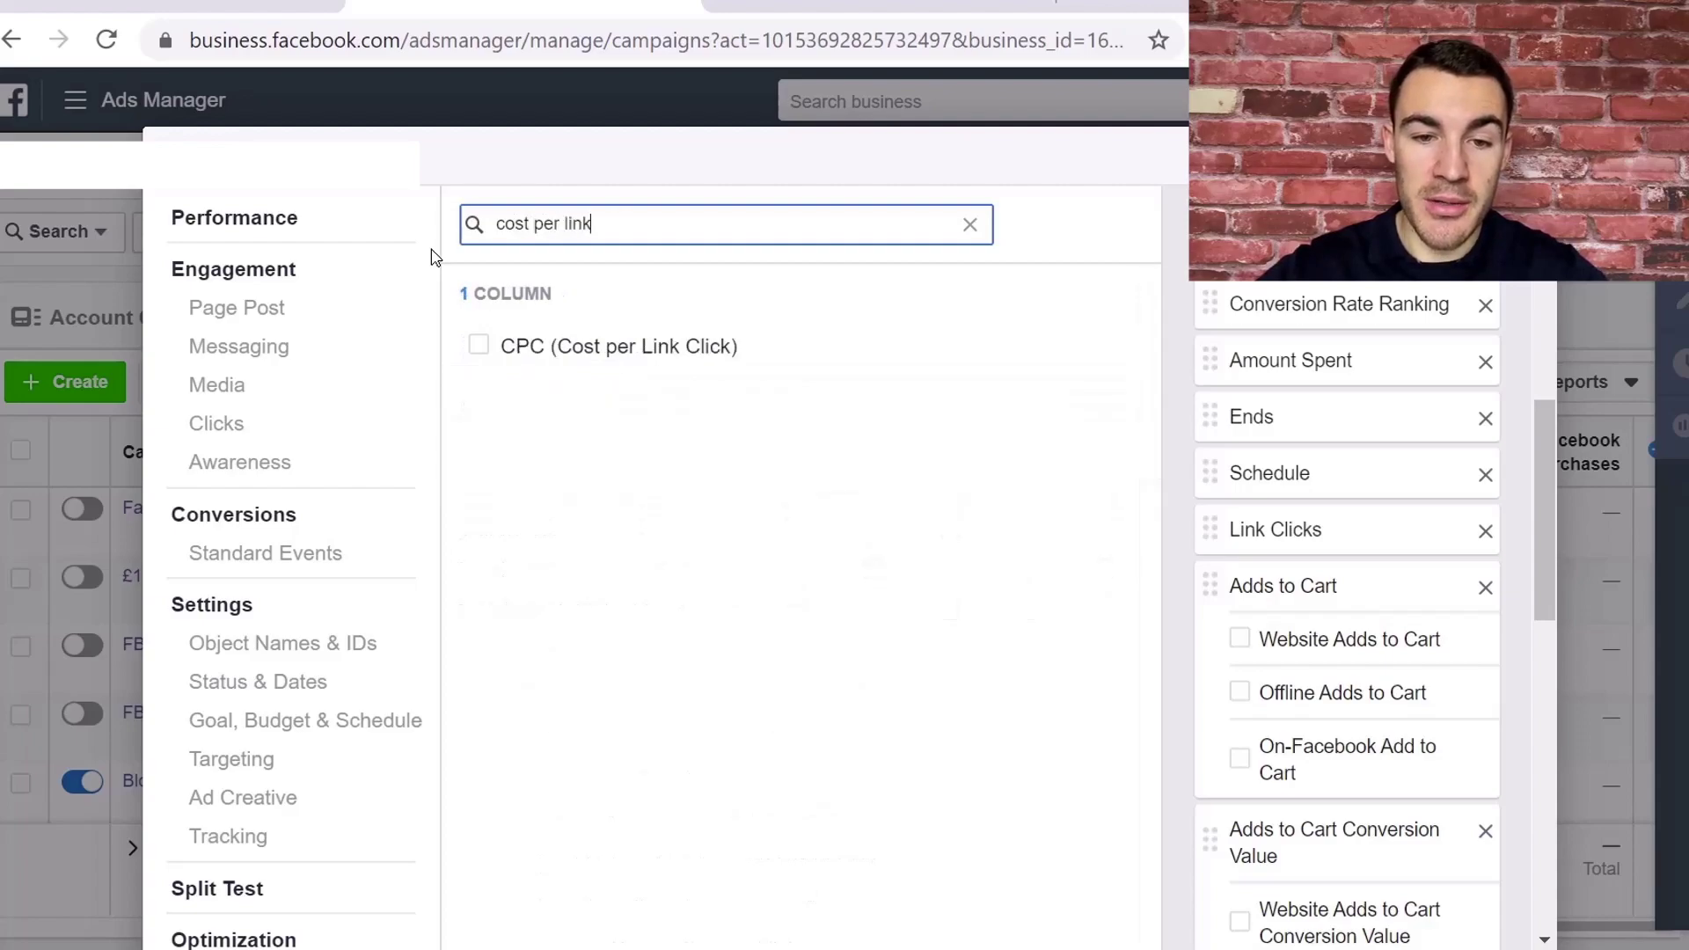
pyautogui.click(479, 345)
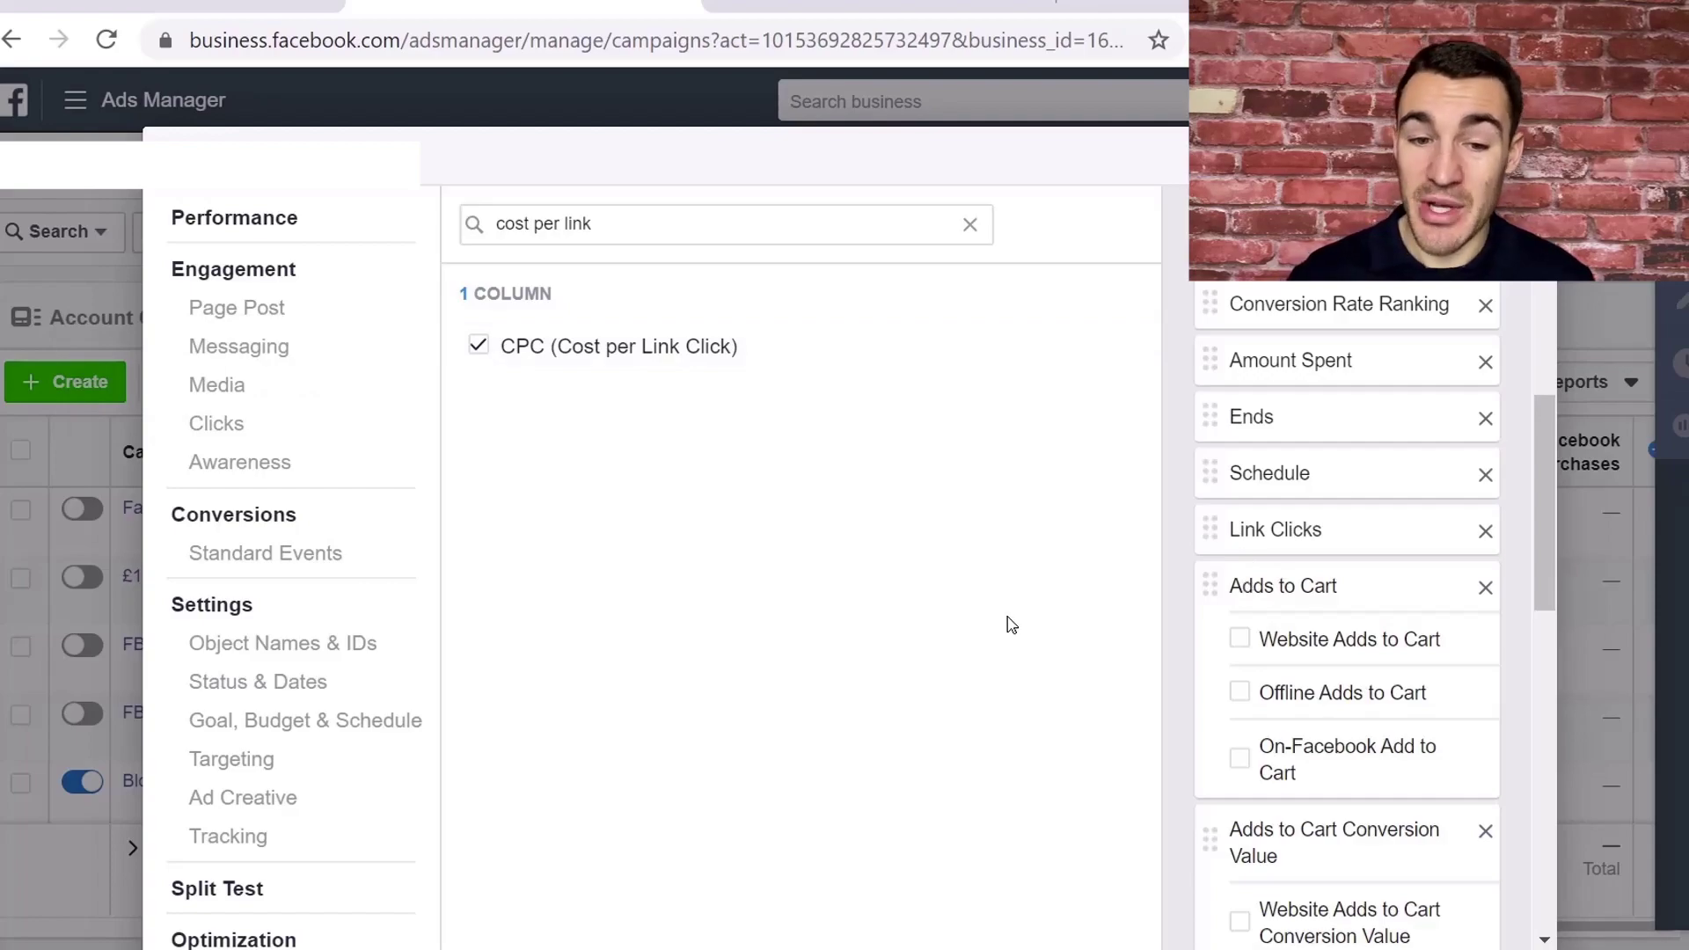
# Drag CPC (Cost per Link Click) up to sit directly below Link Clicks.
pyautogui.scroll(-3, 1012, 624)
pyautogui.scroll(-10, 1405, 536)
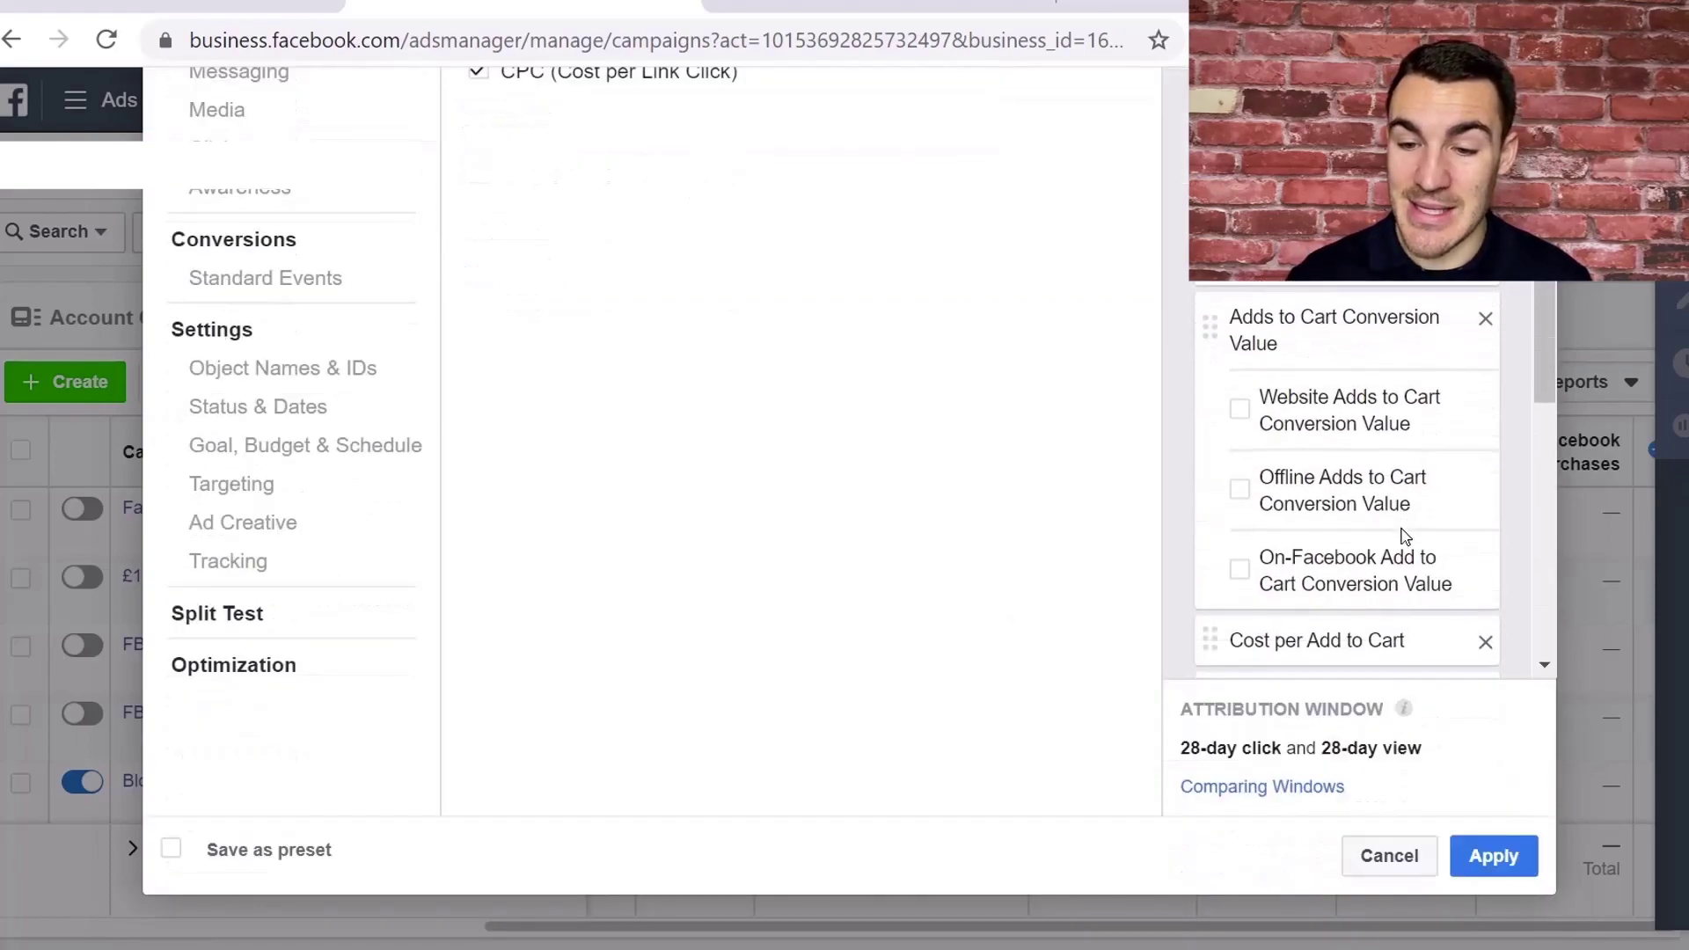
pyautogui.scroll(-3, 1405, 536)
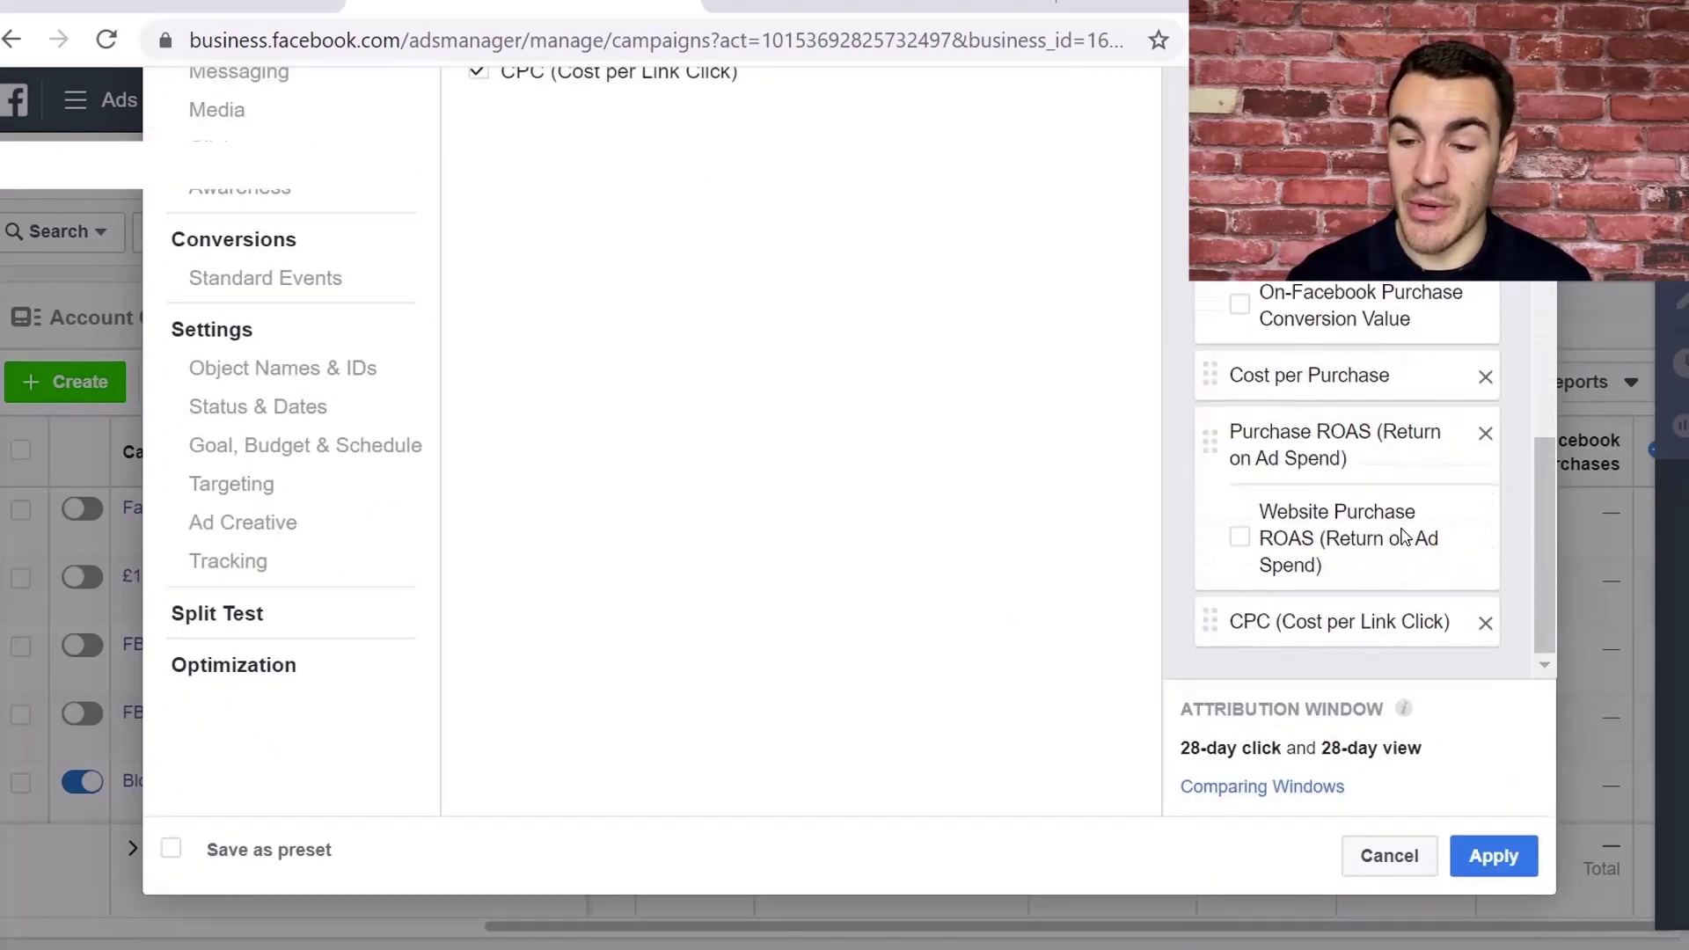
pyautogui.scroll(3, 1078, 539)
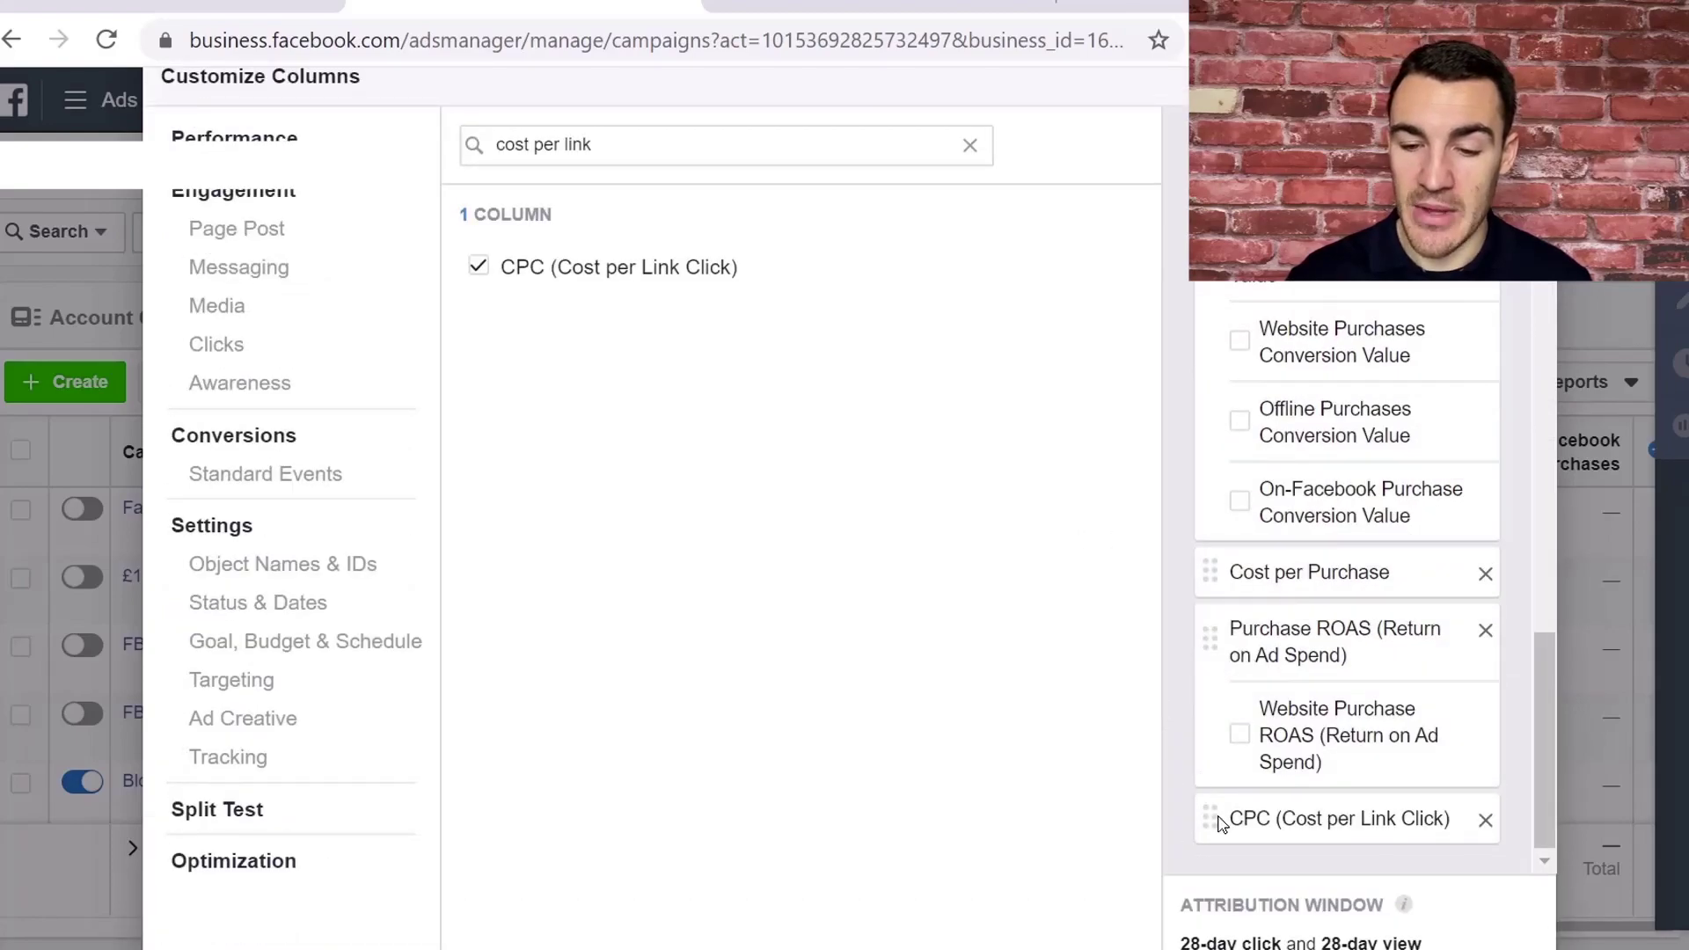
pyautogui.moveTo(1214, 821); pyautogui.dragTo(1232, 444)
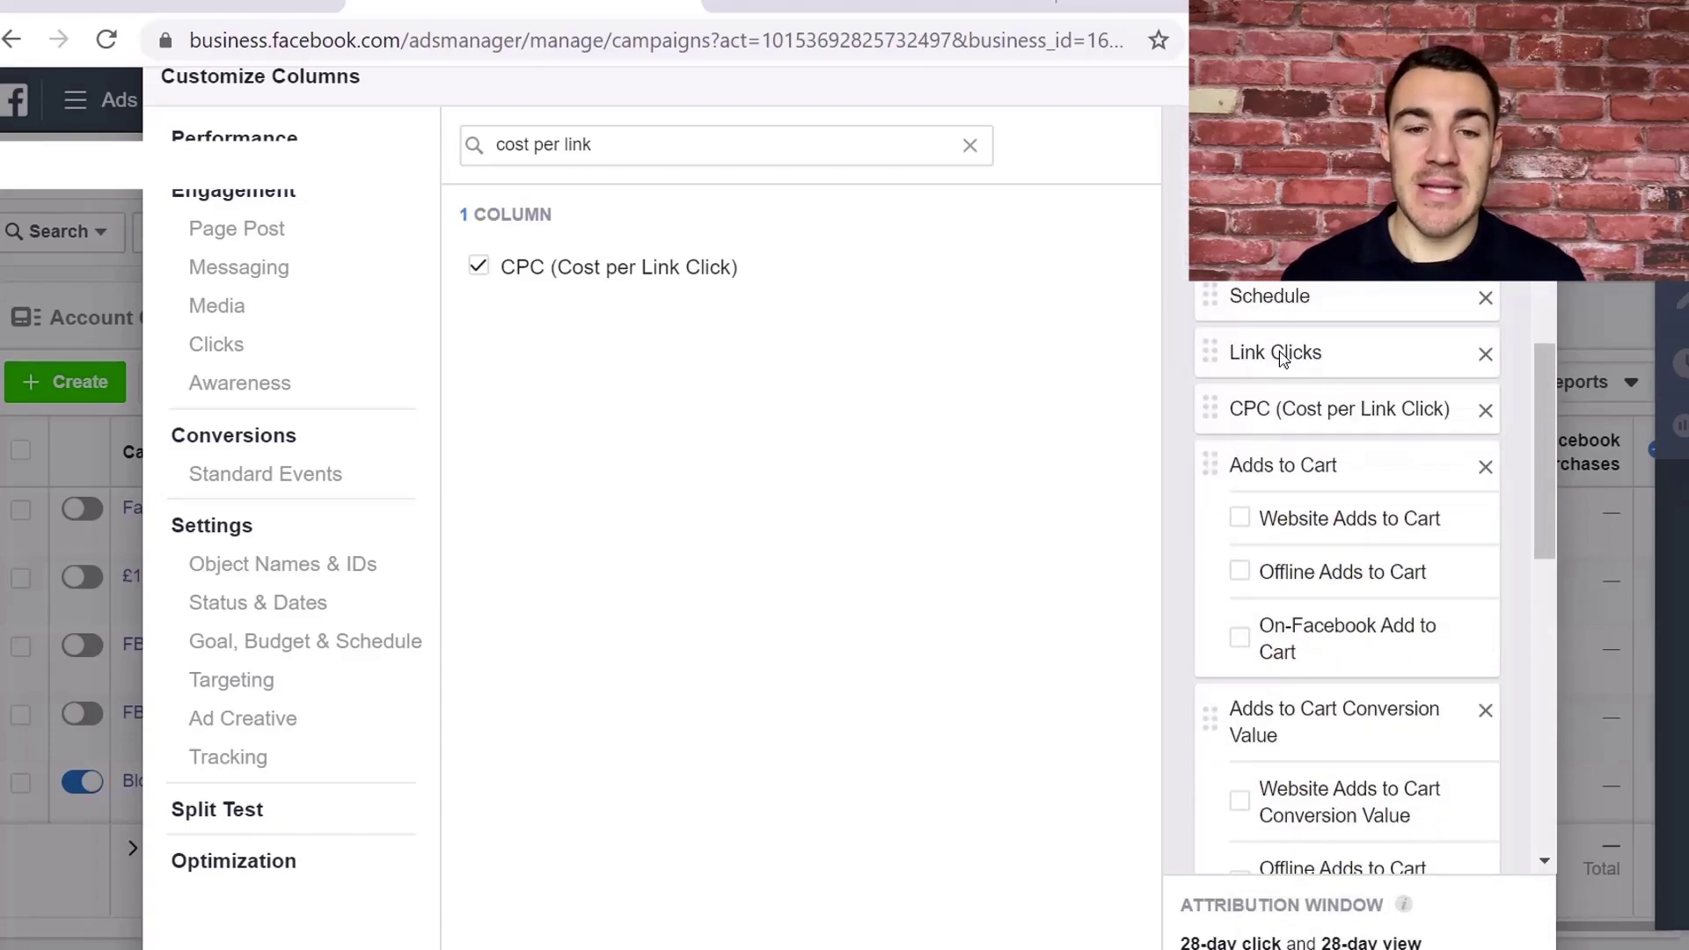
pyautogui.moveTo(608, 148); pyautogui.dragTo(475, 146)
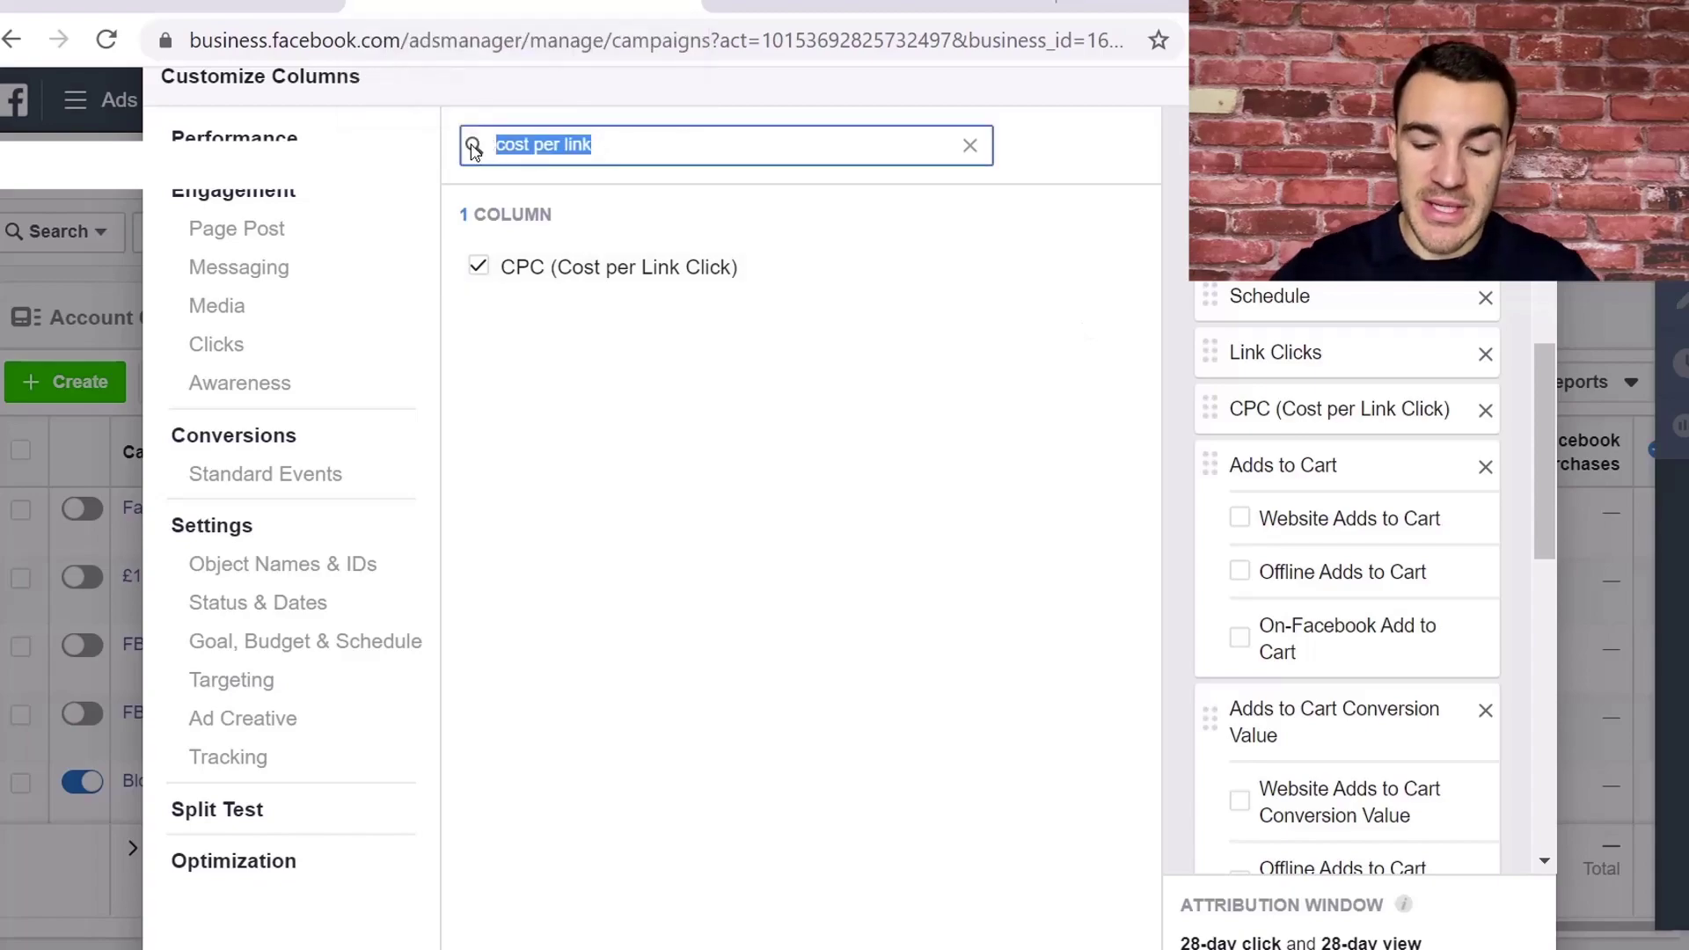
# Search 'init' then 'view cont' to review Checkouts Initiated and Content Views, adding neither.
pyautogui.write('init')
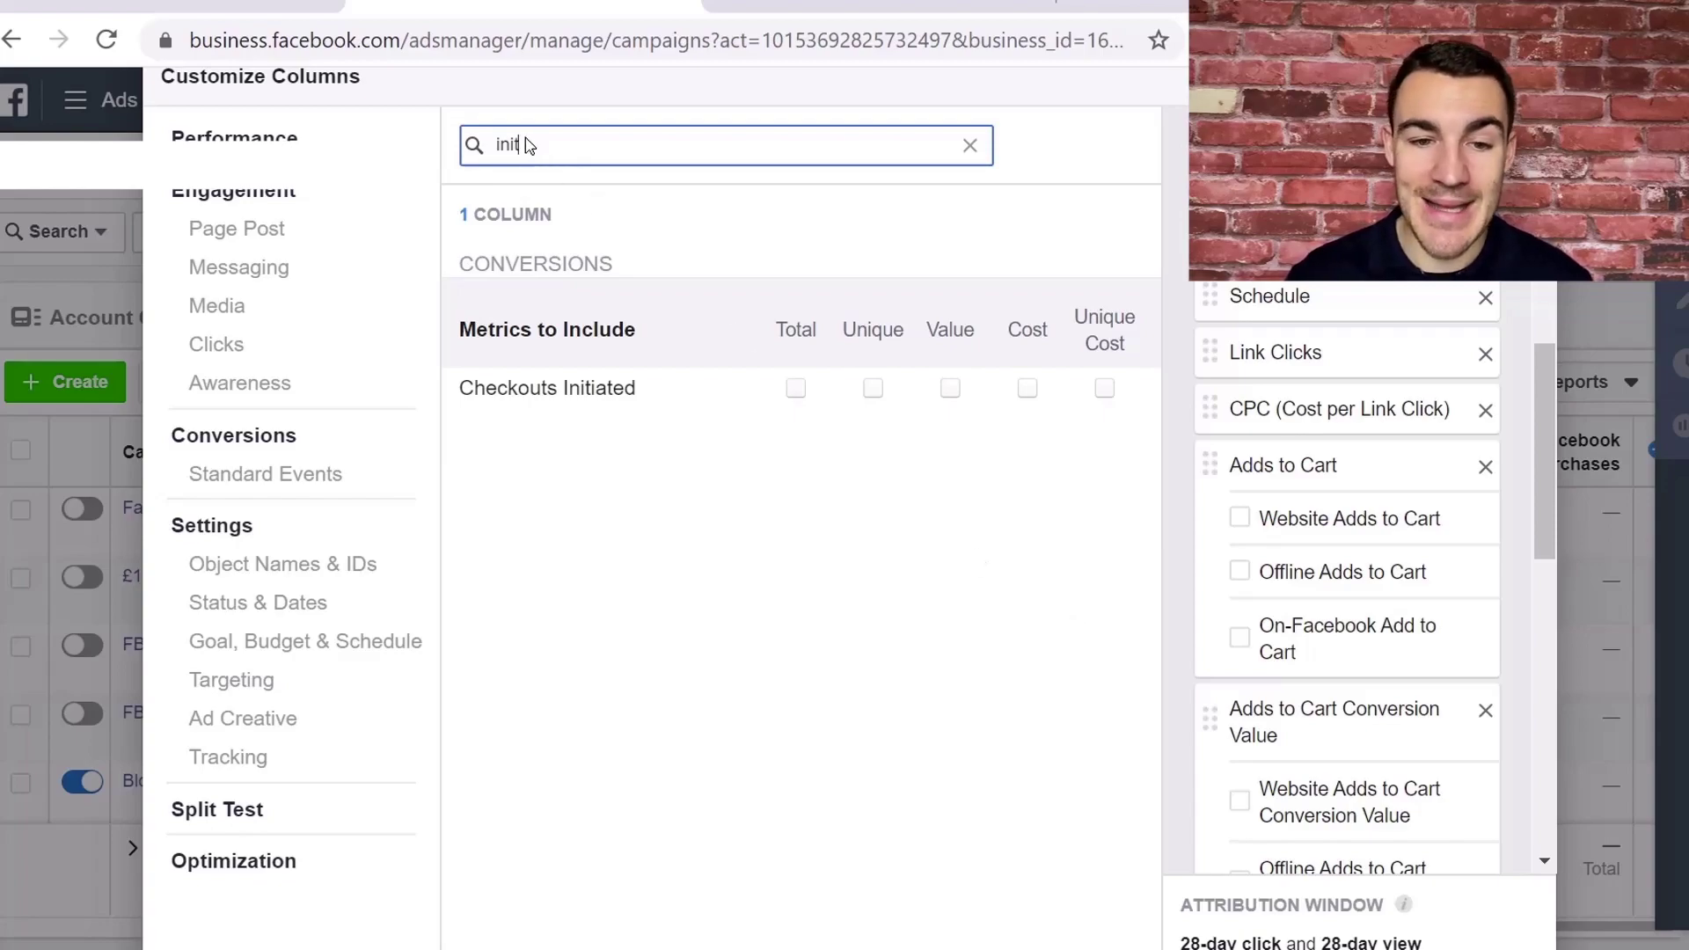
pyautogui.moveTo(525, 145); pyautogui.dragTo(447, 160)
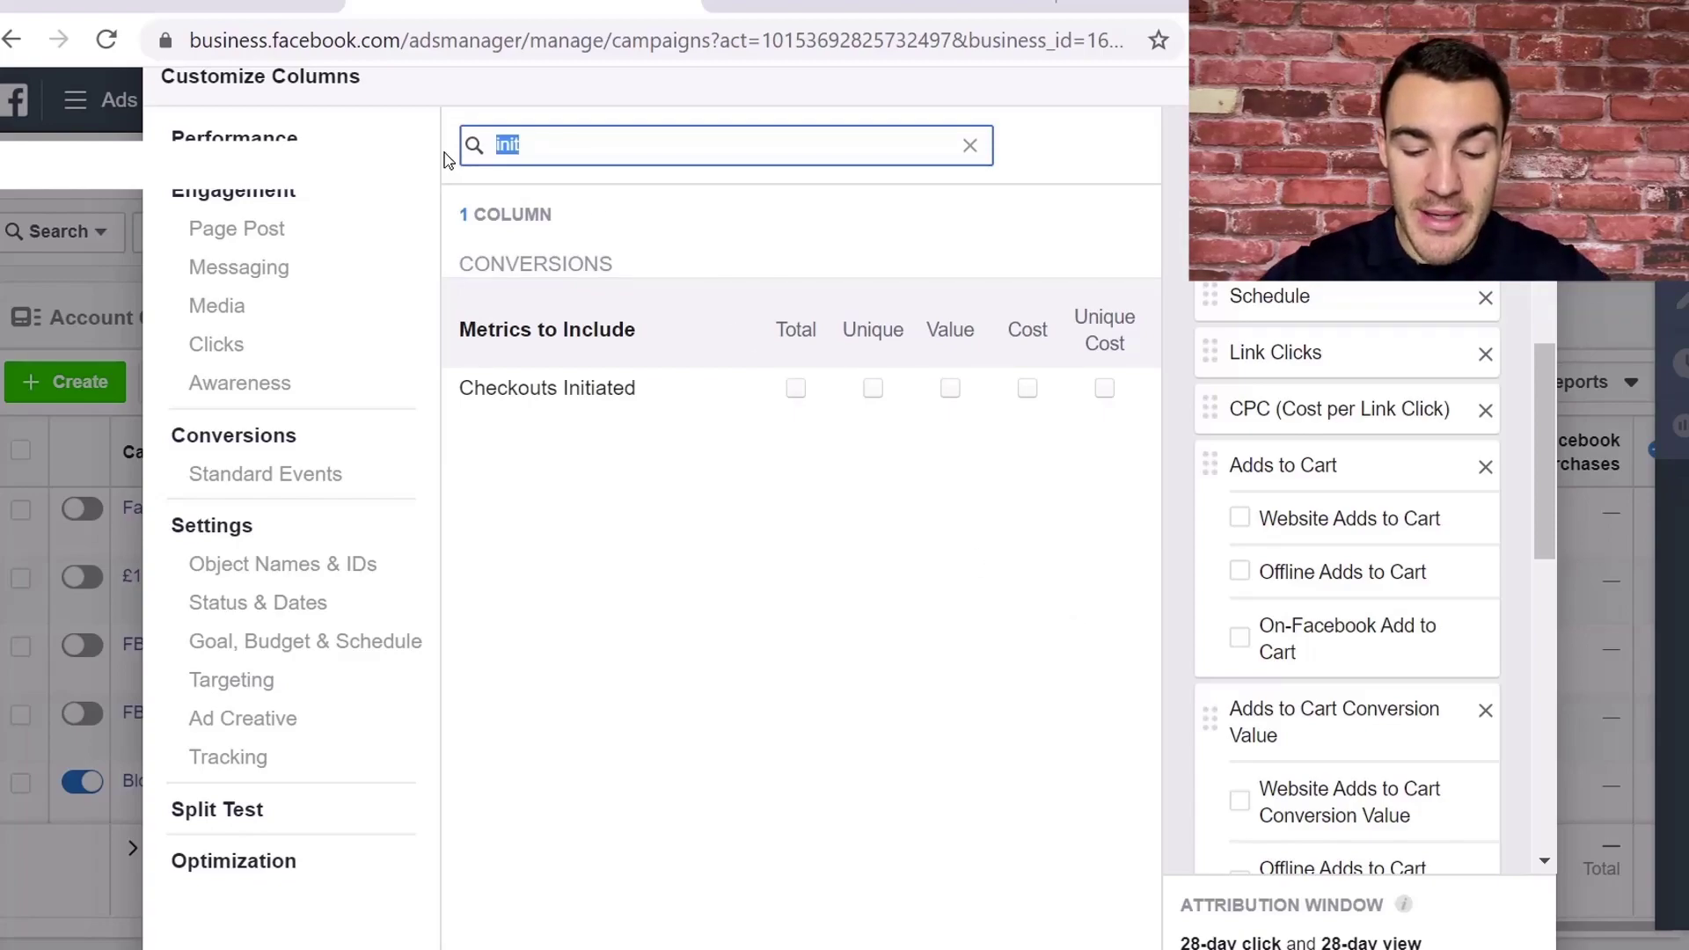
pyautogui.write('view cont')
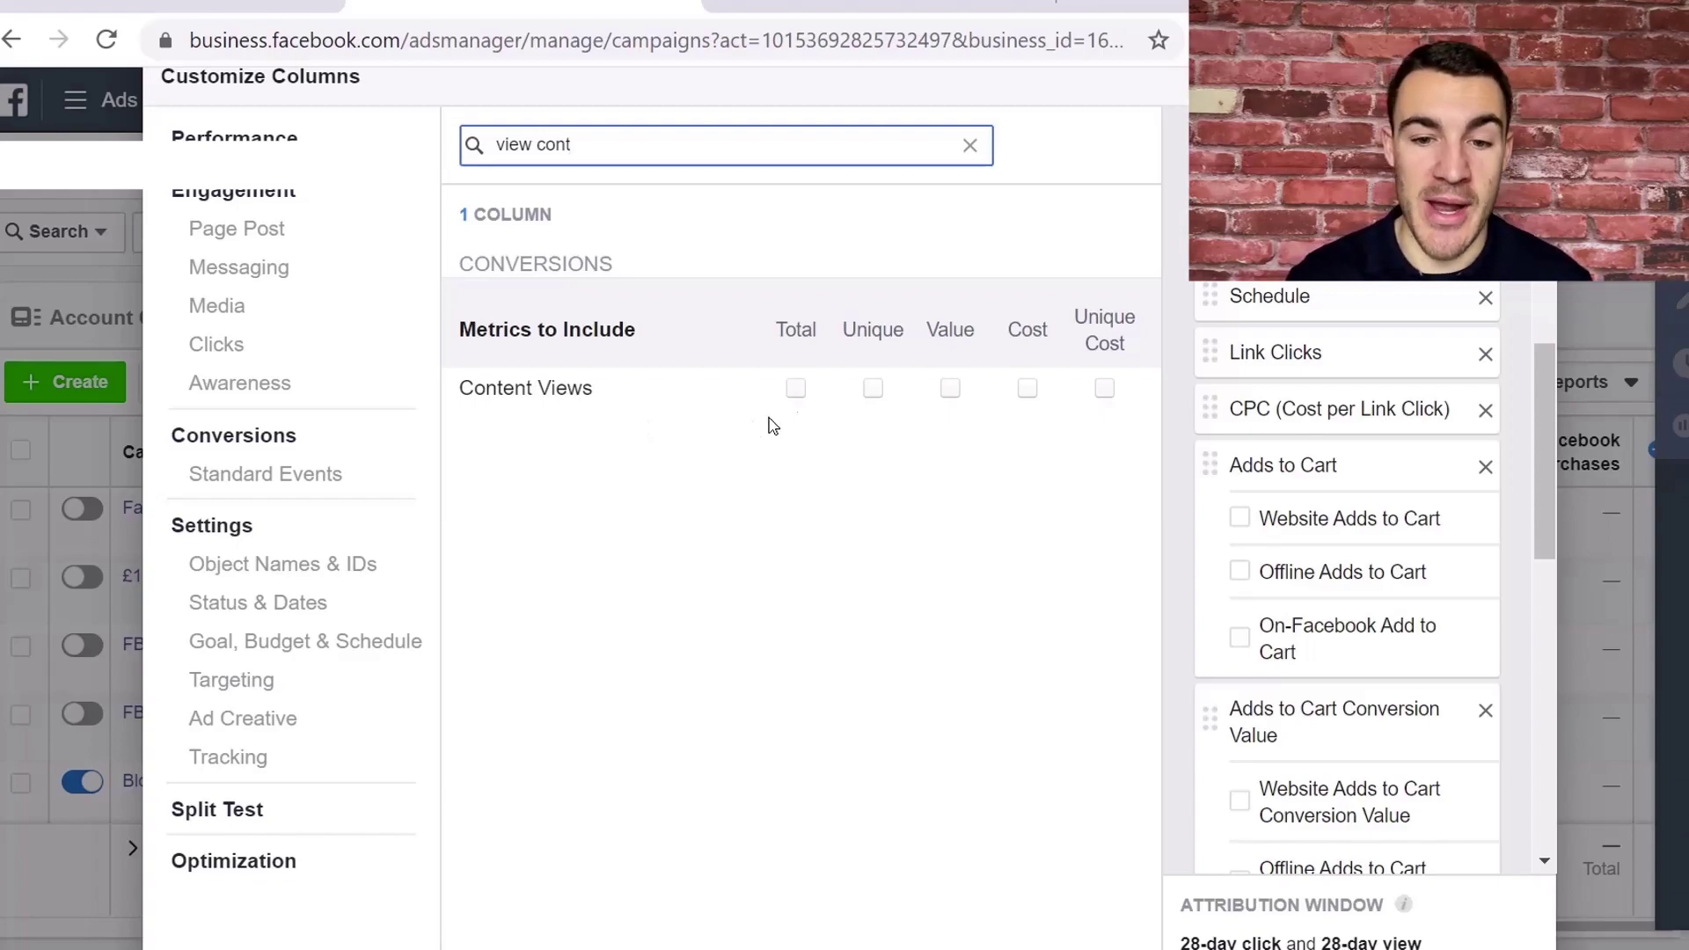
pyautogui.moveTo(795, 387)
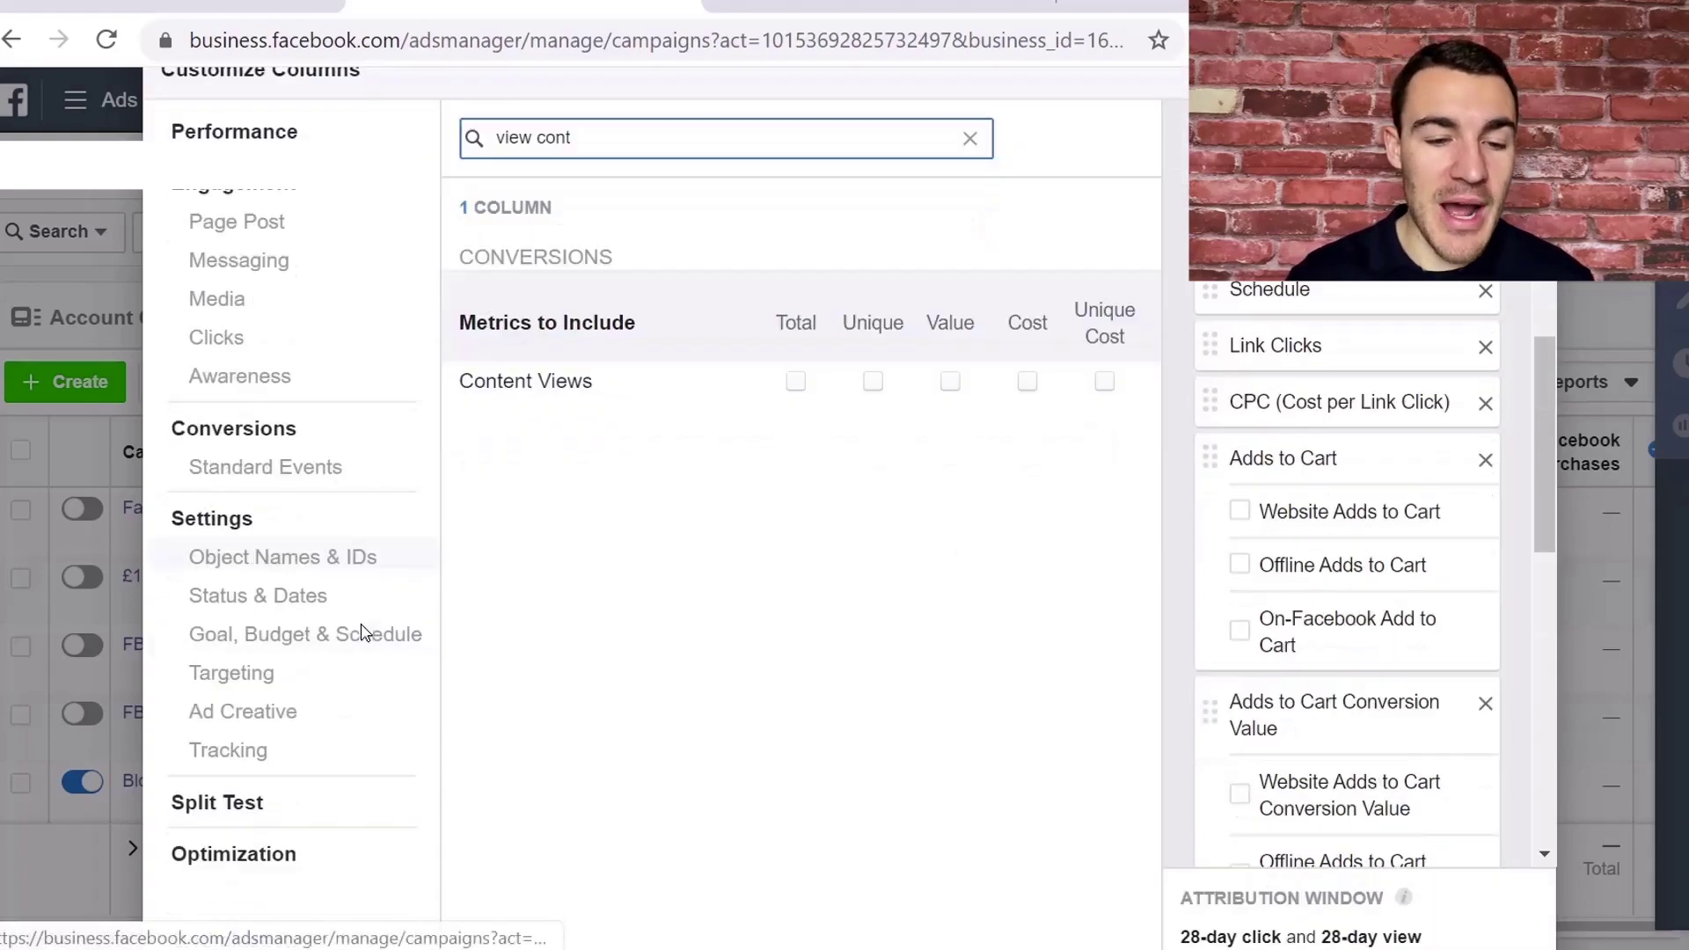
pyautogui.scroll(-2, 360, 631)
pyautogui.scroll(3, 397, 521)
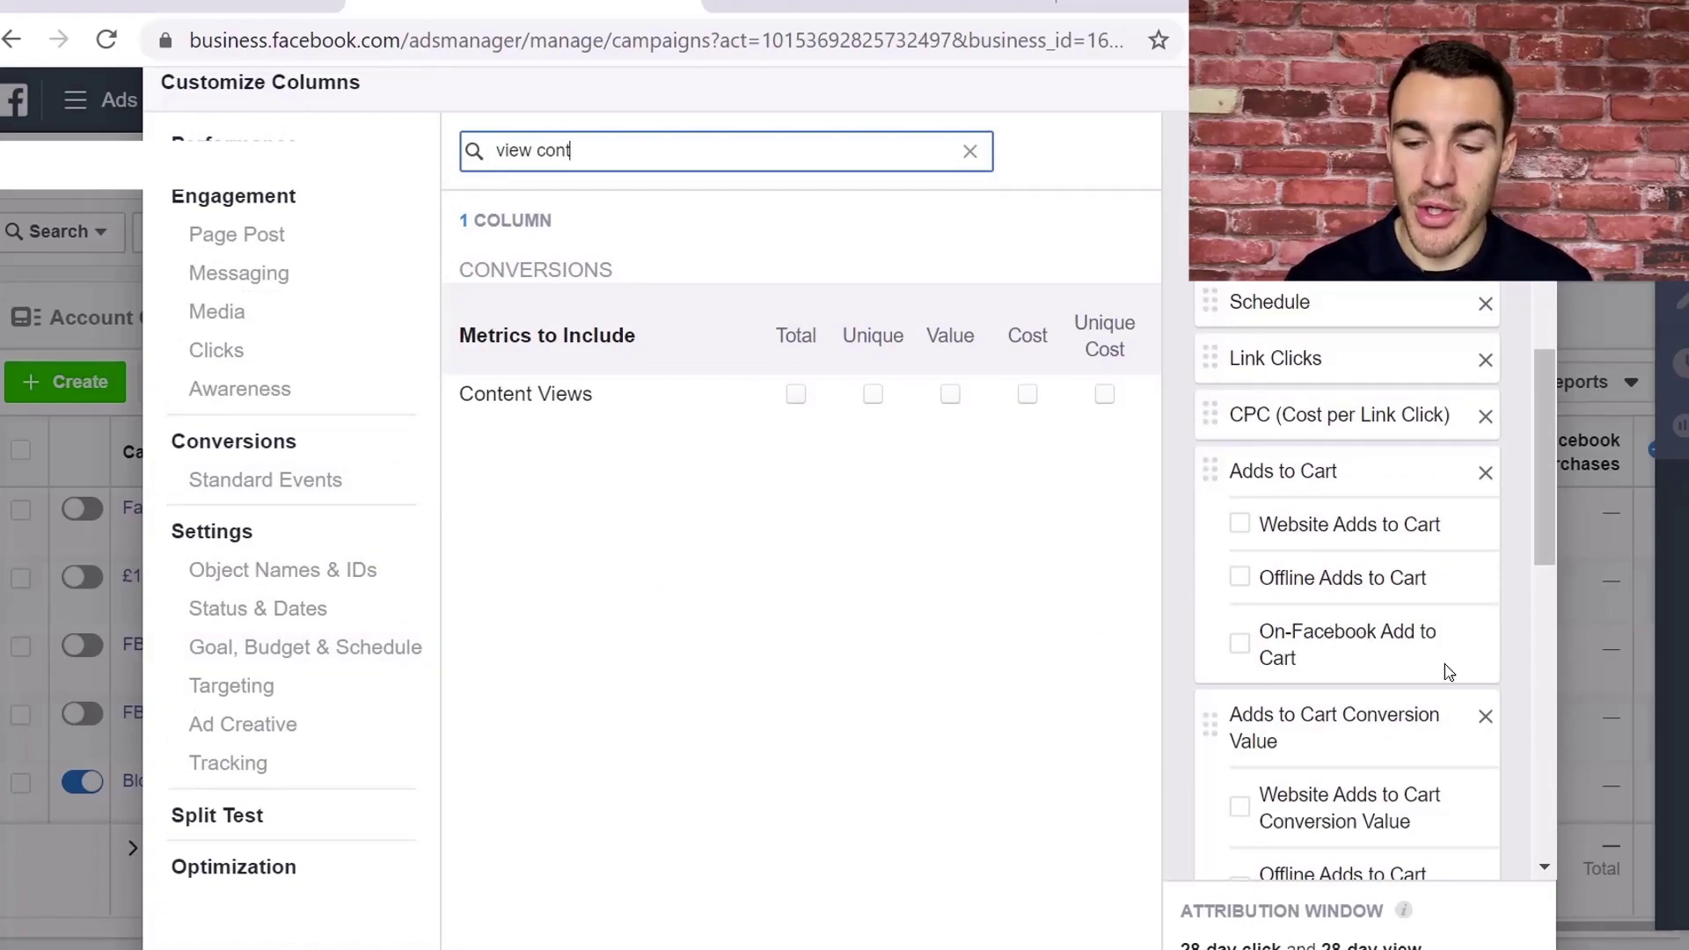
pyautogui.scroll(-10, 1449, 671)
pyautogui.scroll(6, 1402, 546)
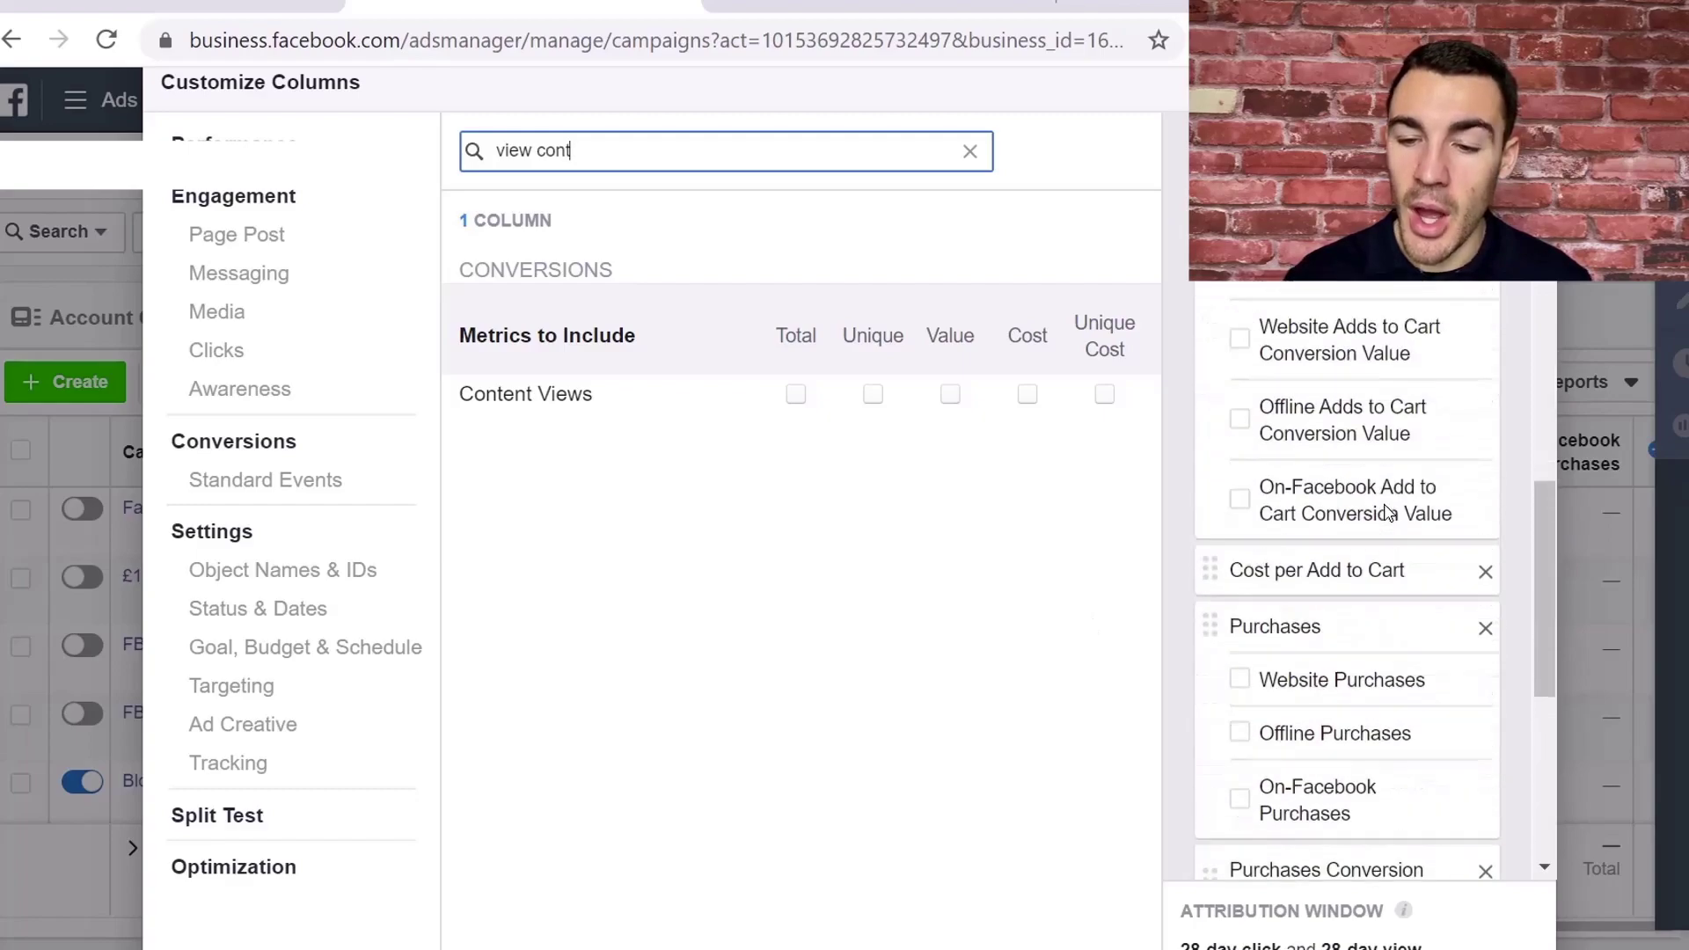
pyautogui.scroll(6, 1388, 513)
pyautogui.scroll(-12, 1346, 309)
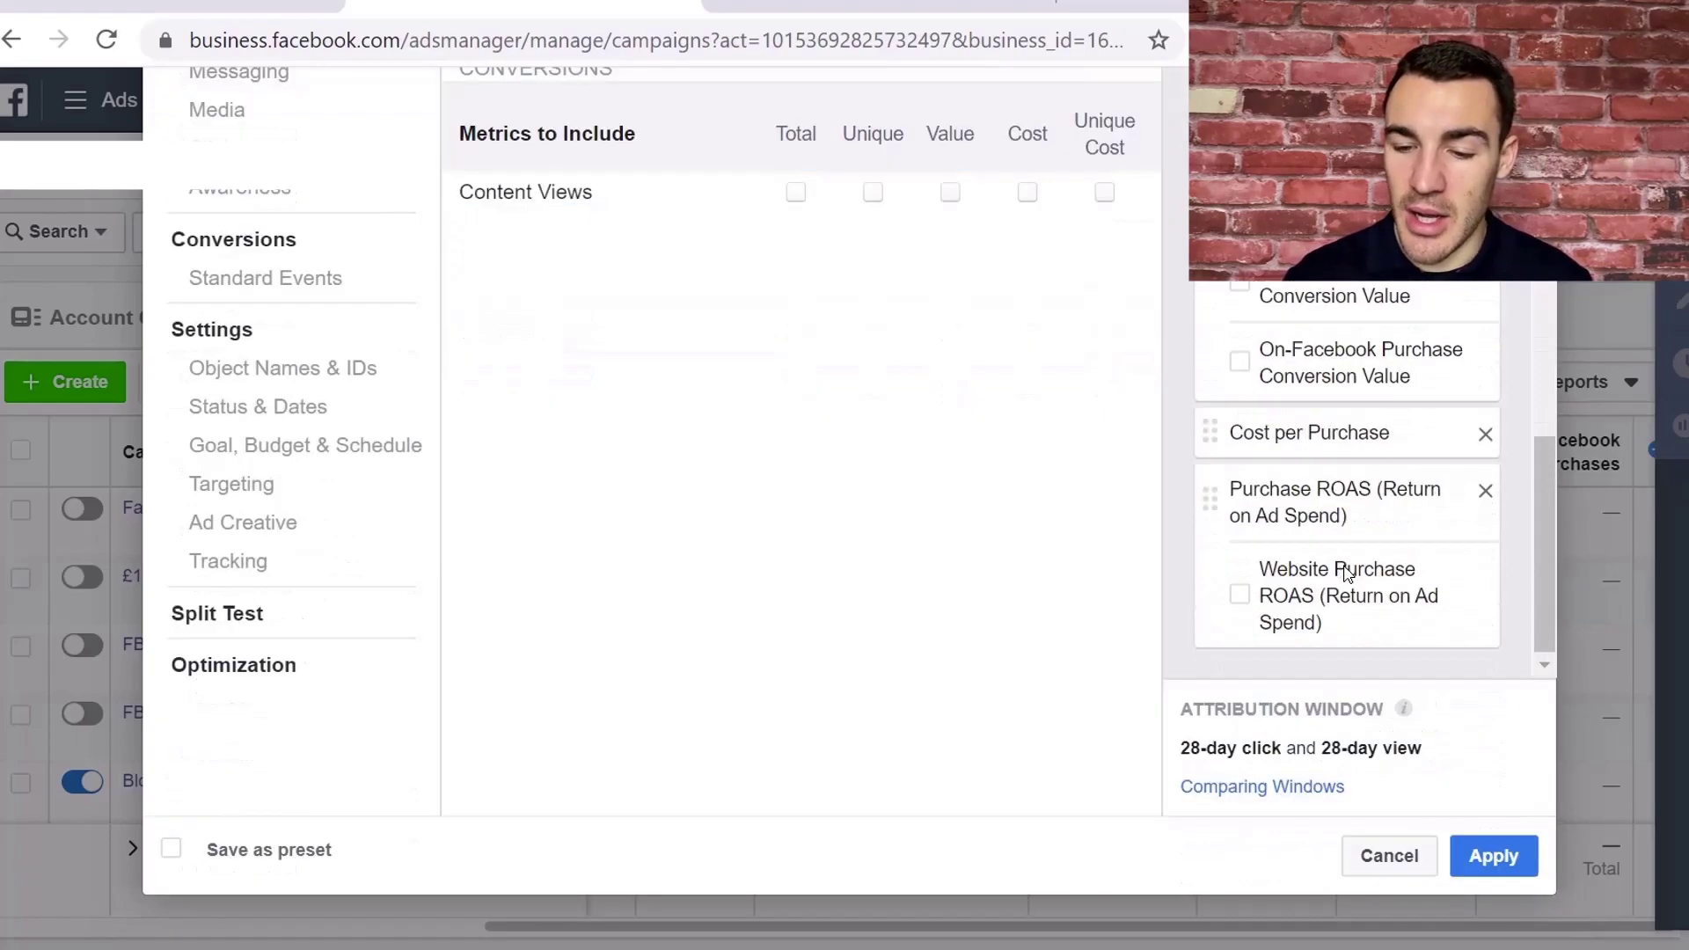
# Apply the custom columns and review CPC through Purchase ROAS (2,460 adds to cart, 1,143 purchases, 0.62 ROAS).
pyautogui.click(1492, 858)
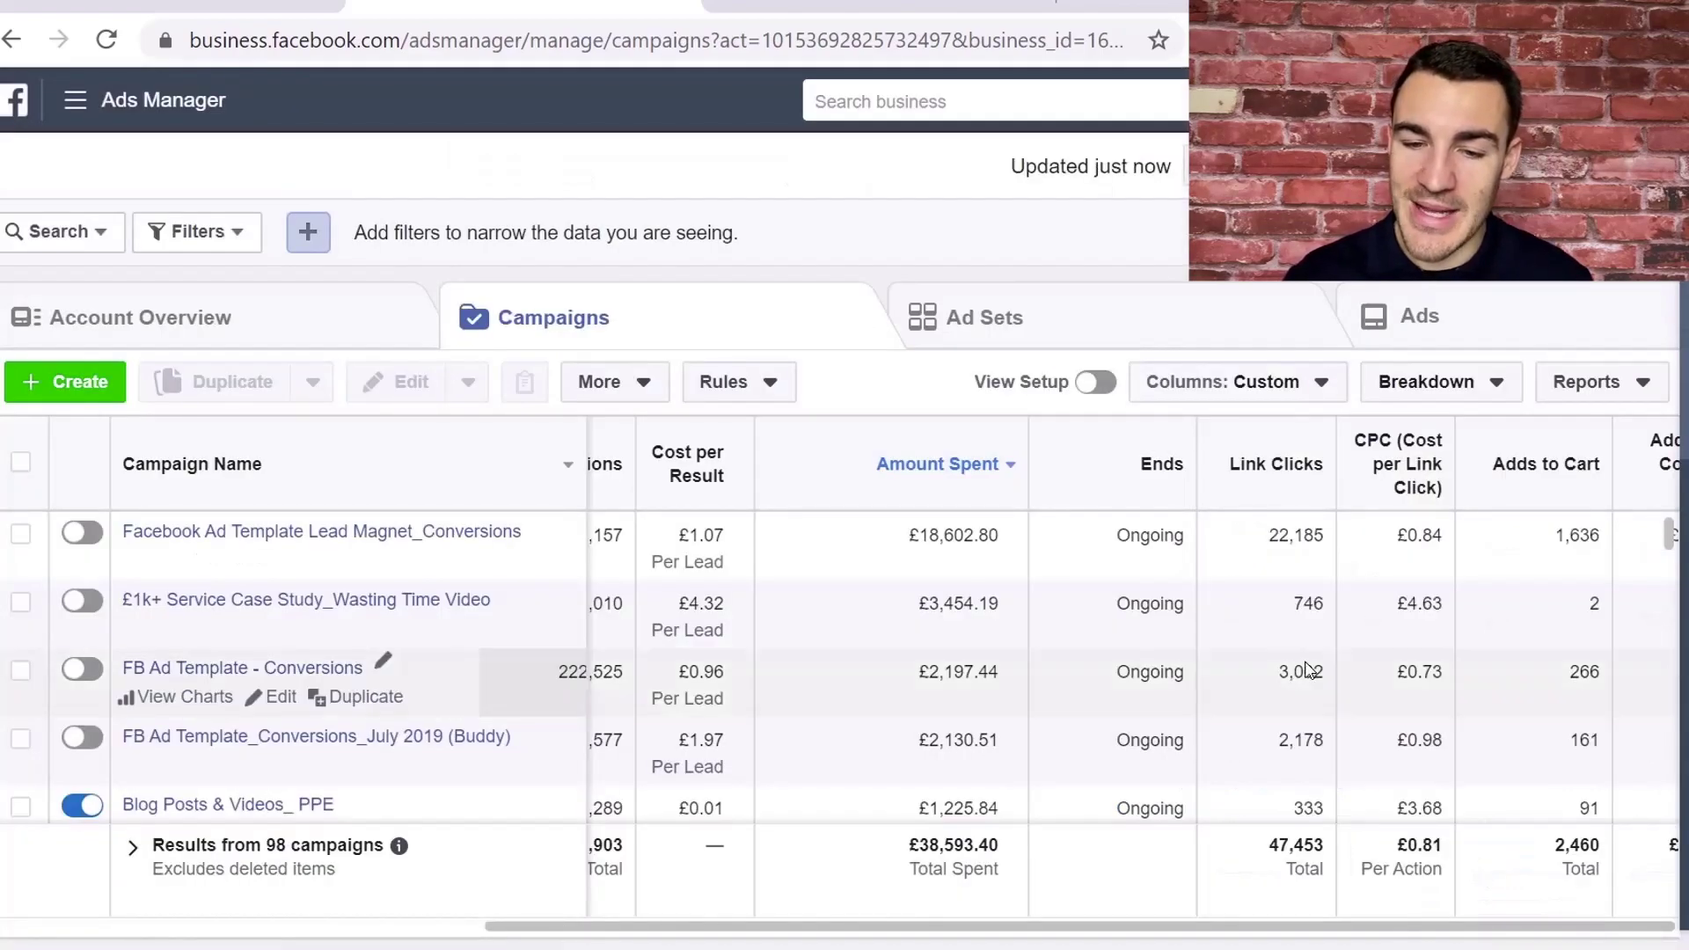
pyautogui.hscroll(2, 1177, 564)
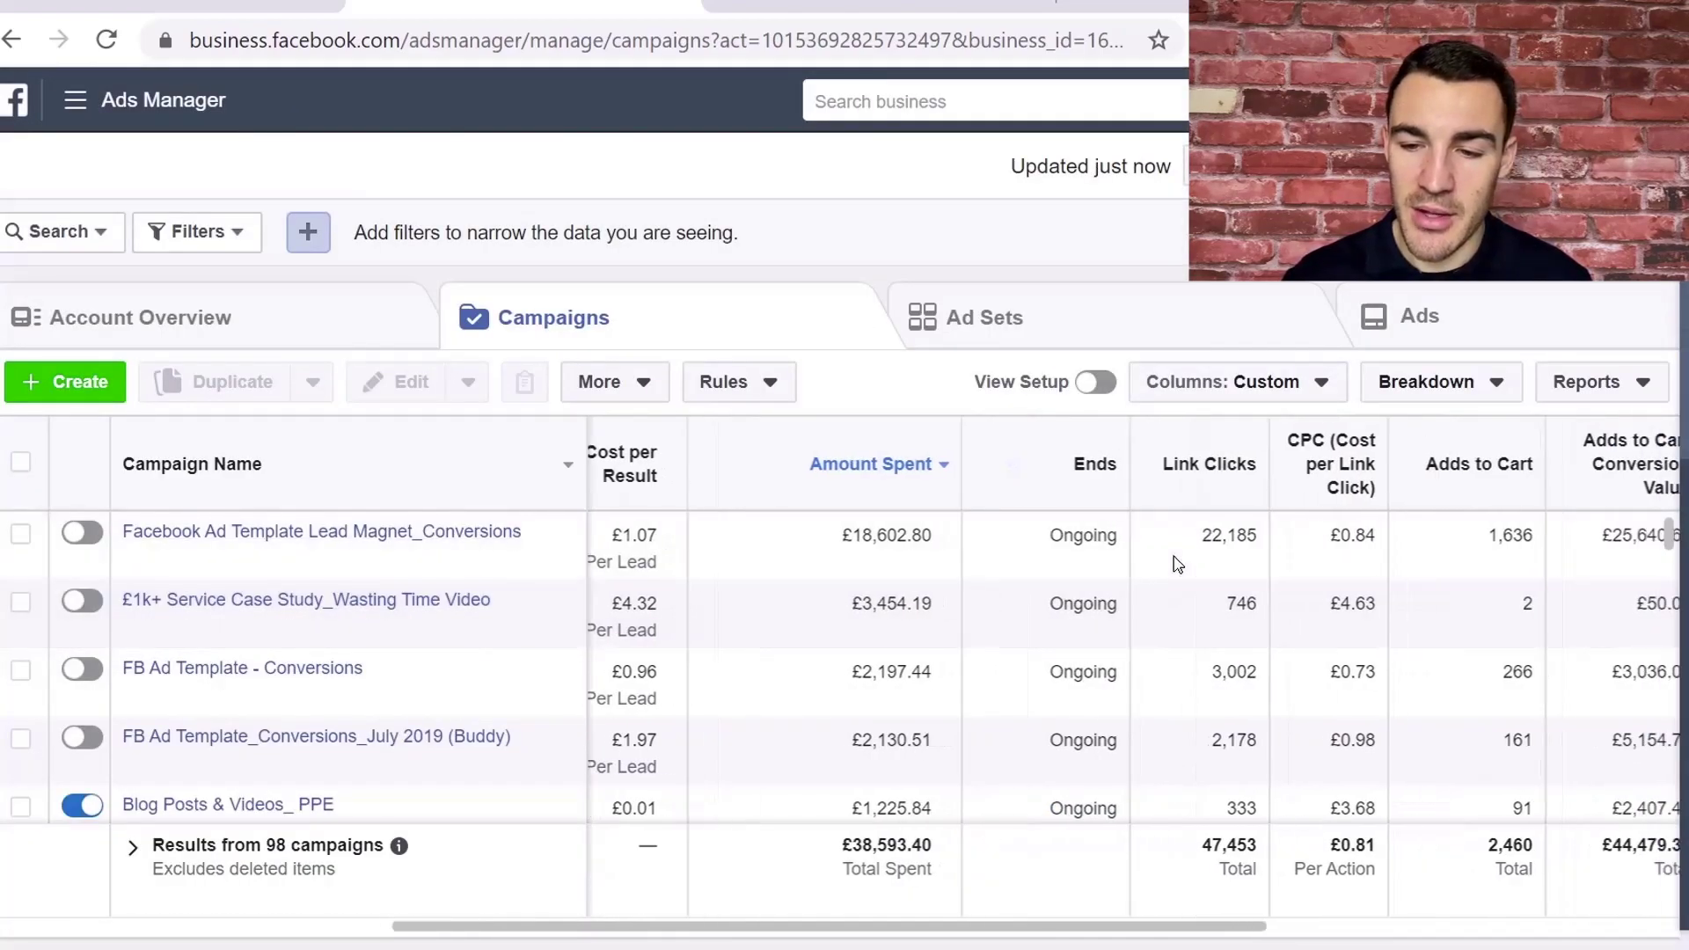
pyautogui.hscroll(3, 1264, 528)
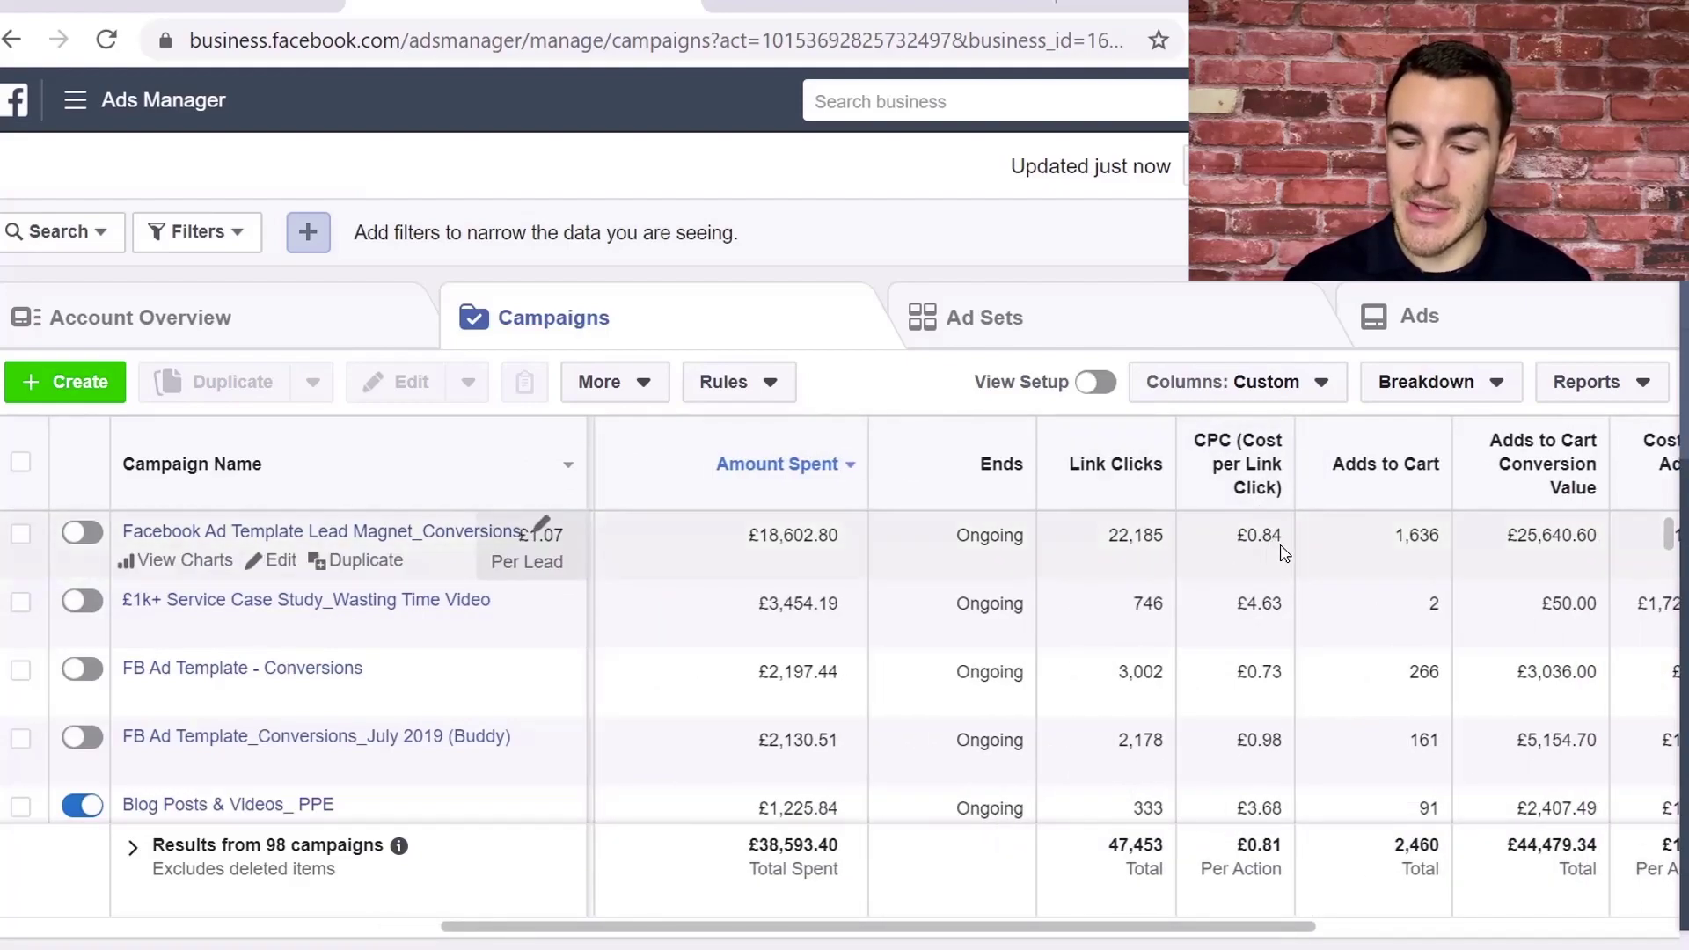
pyautogui.hscroll(2, 1284, 552)
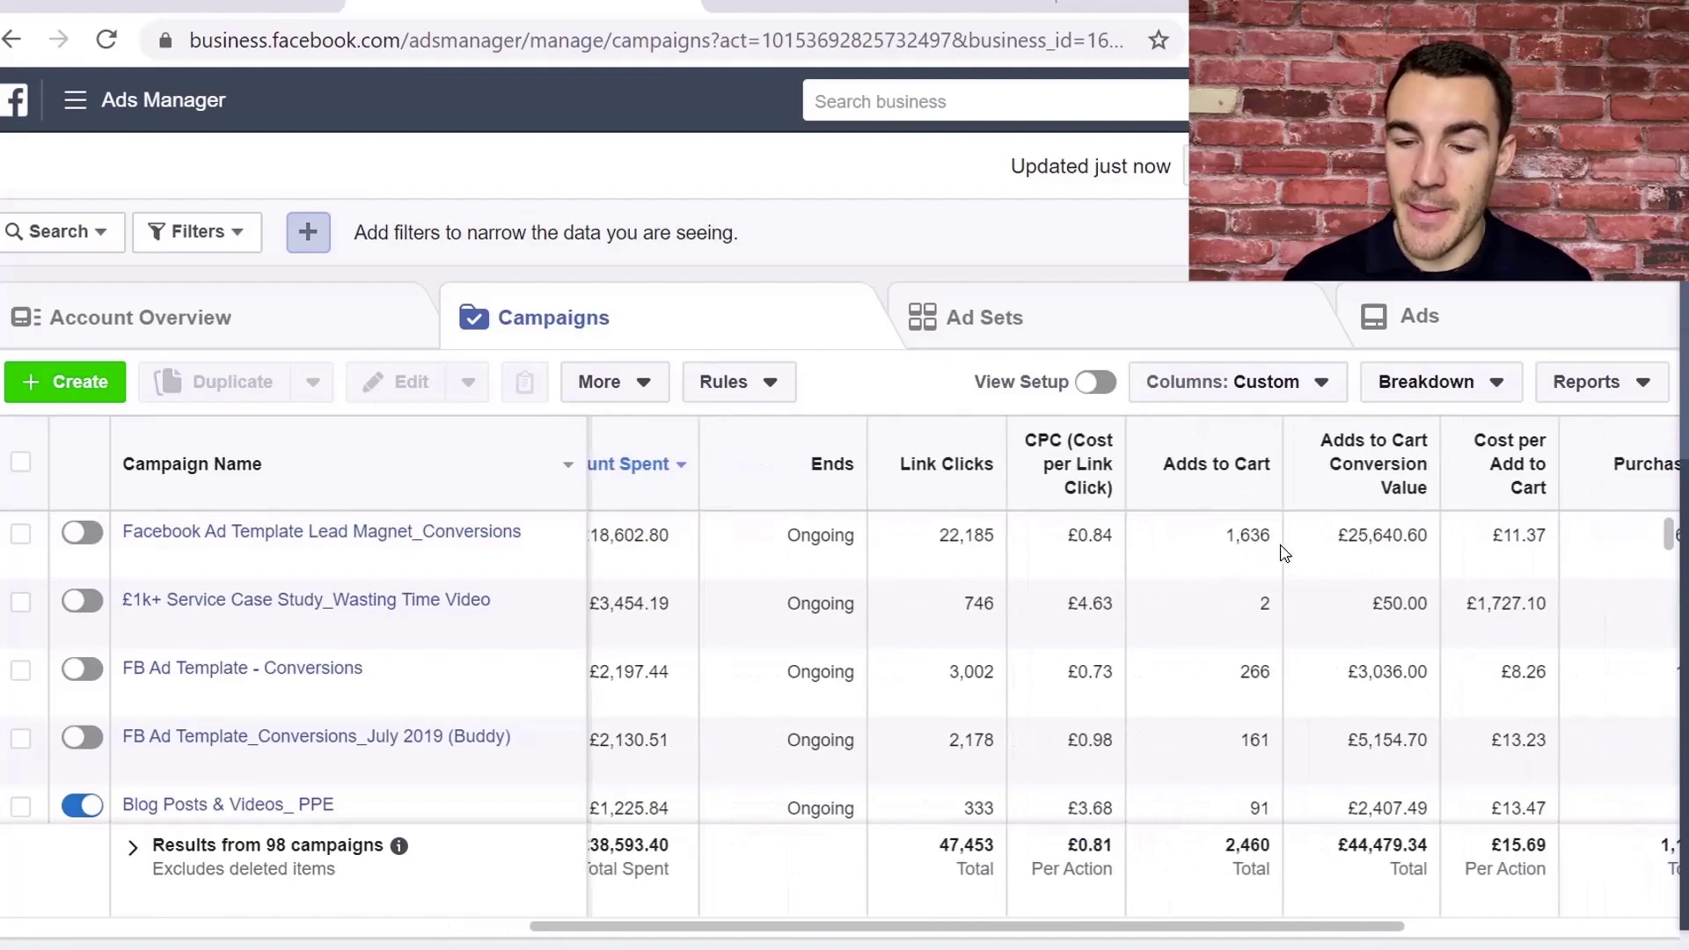
pyautogui.hscroll(2, 1284, 552)
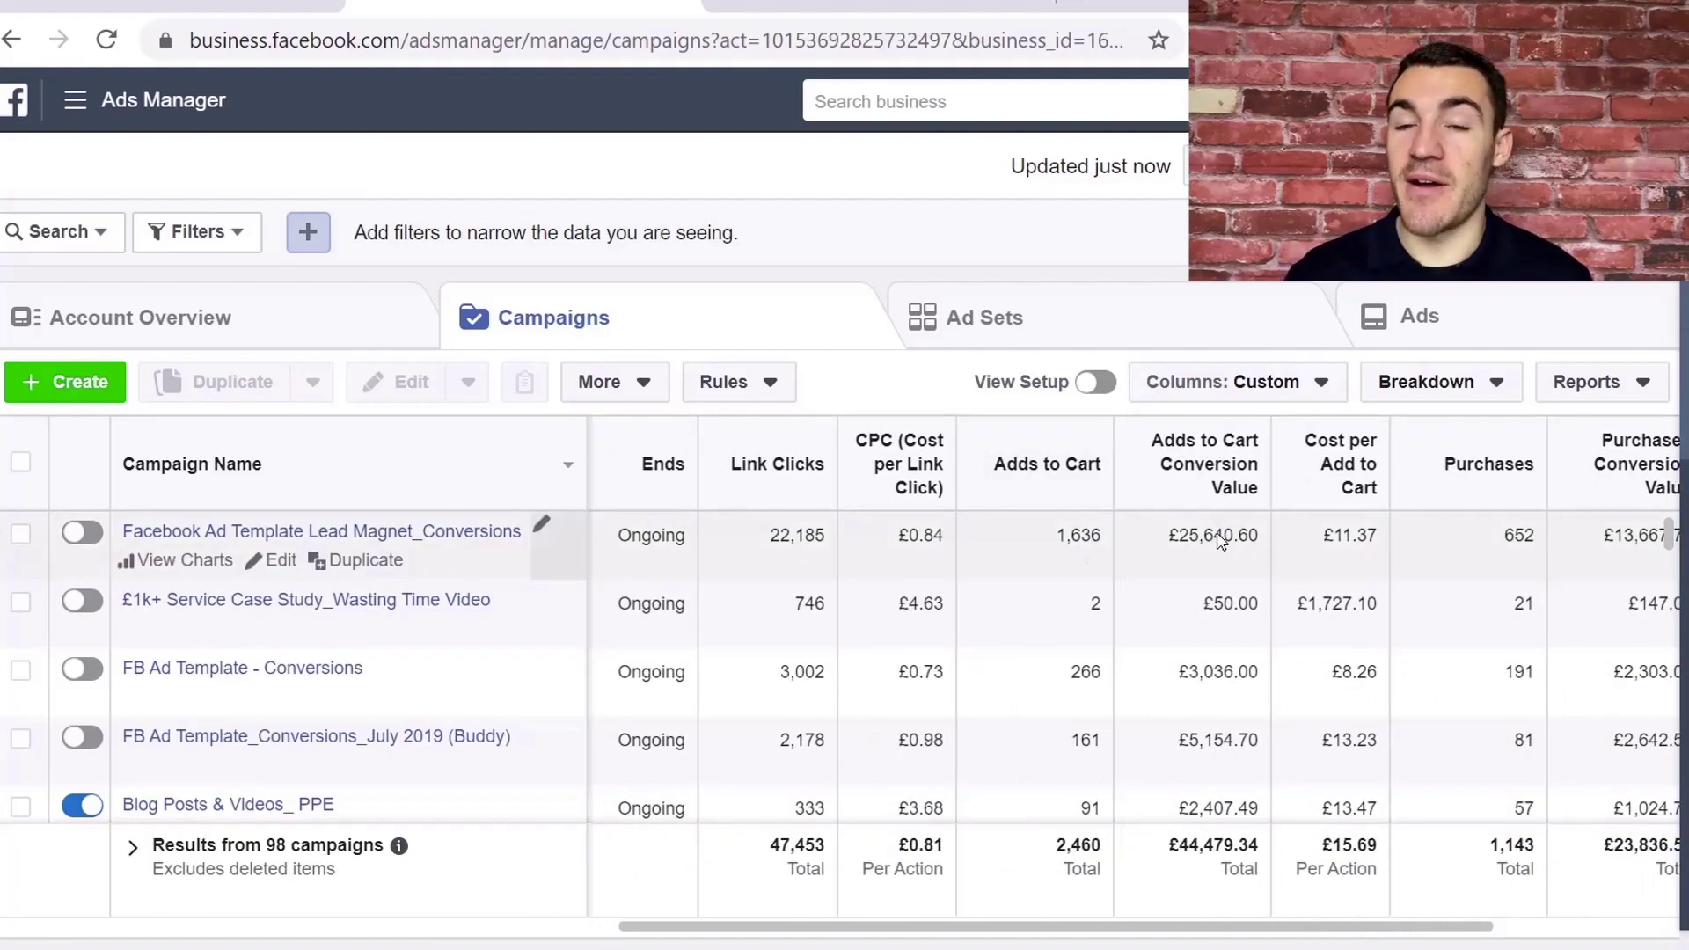
pyautogui.hscroll(2, 1225, 572)
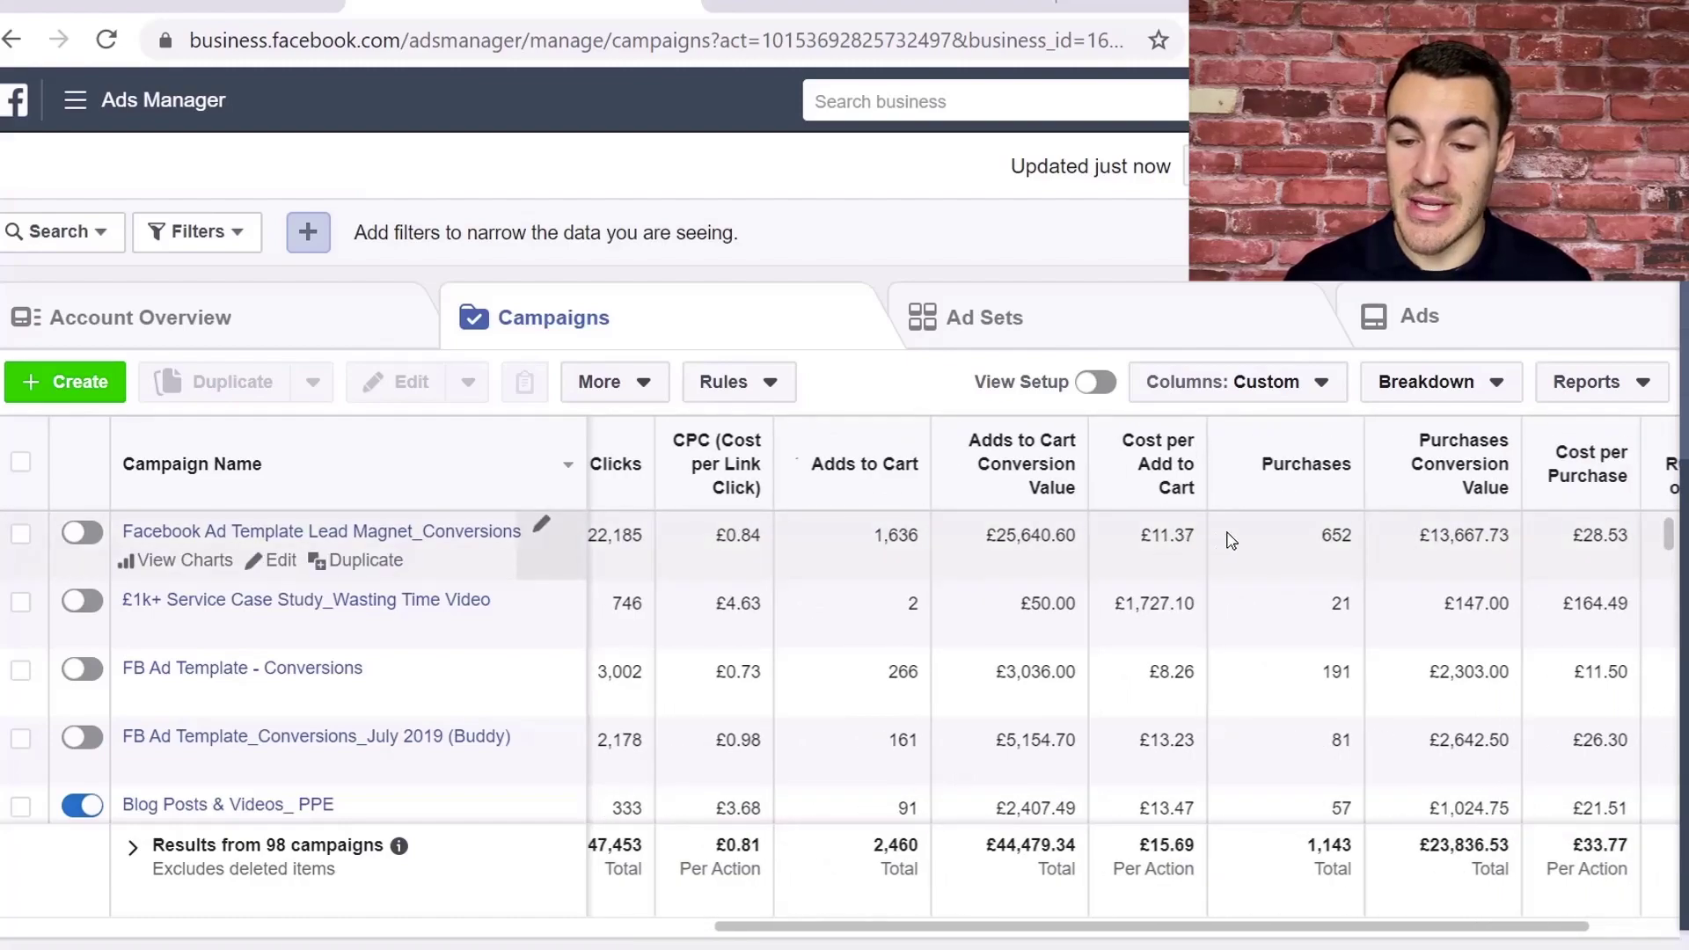
pyautogui.hscroll(2, 1223, 535)
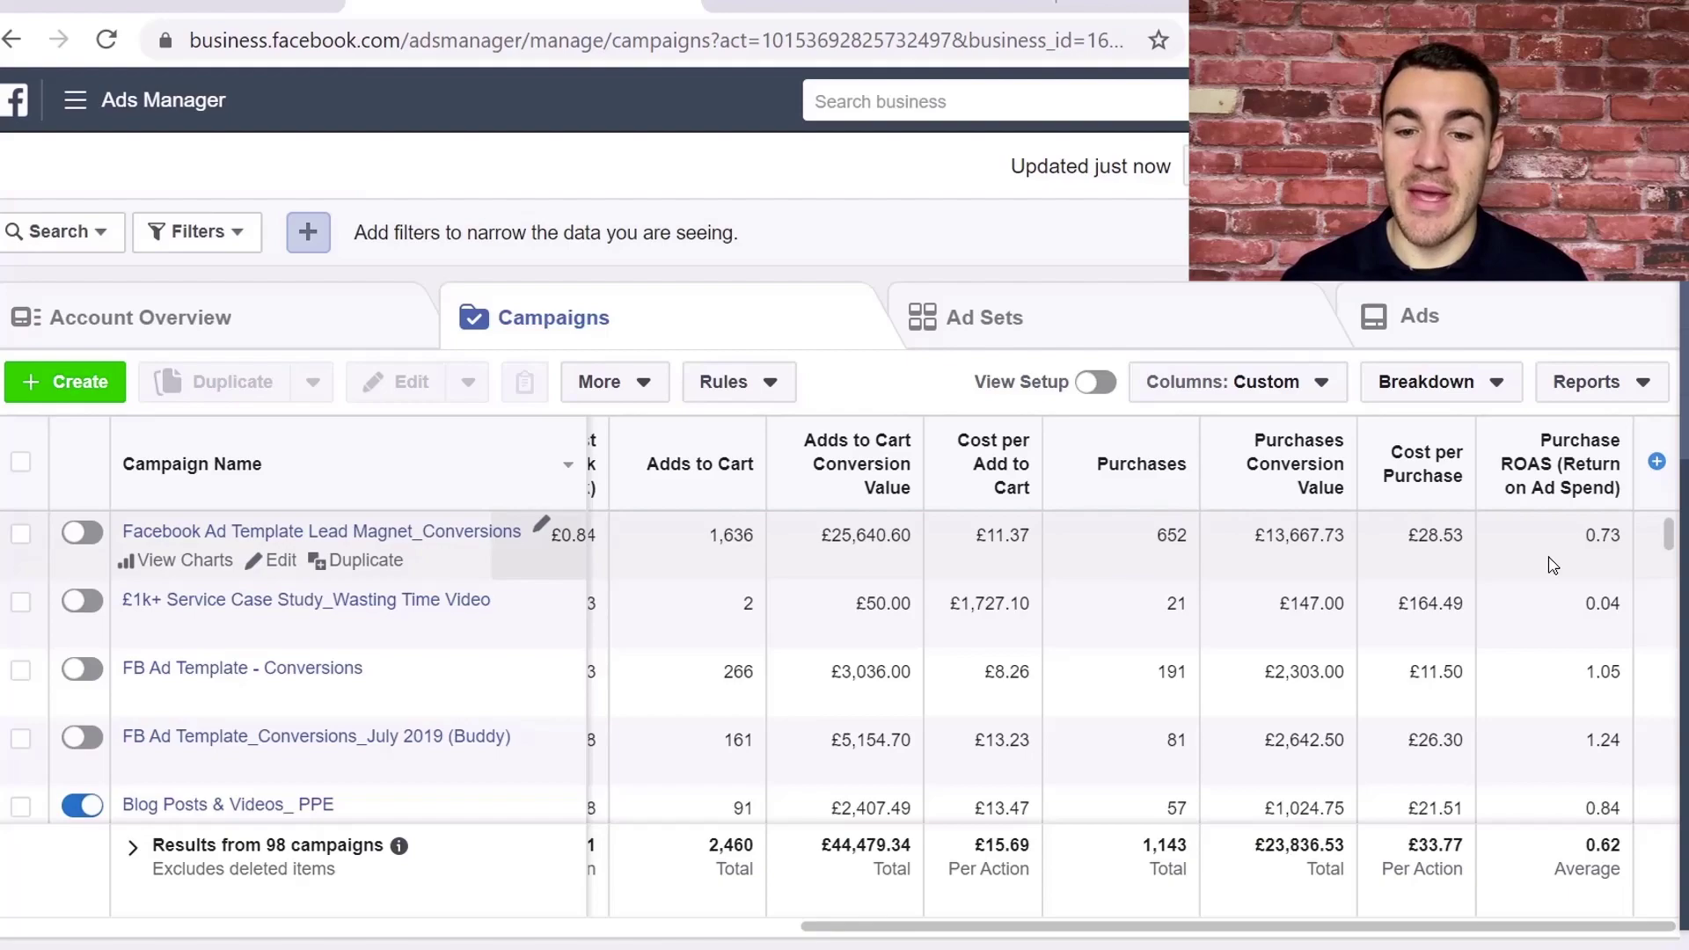
pyautogui.hscroll(-10, 1429, 568)
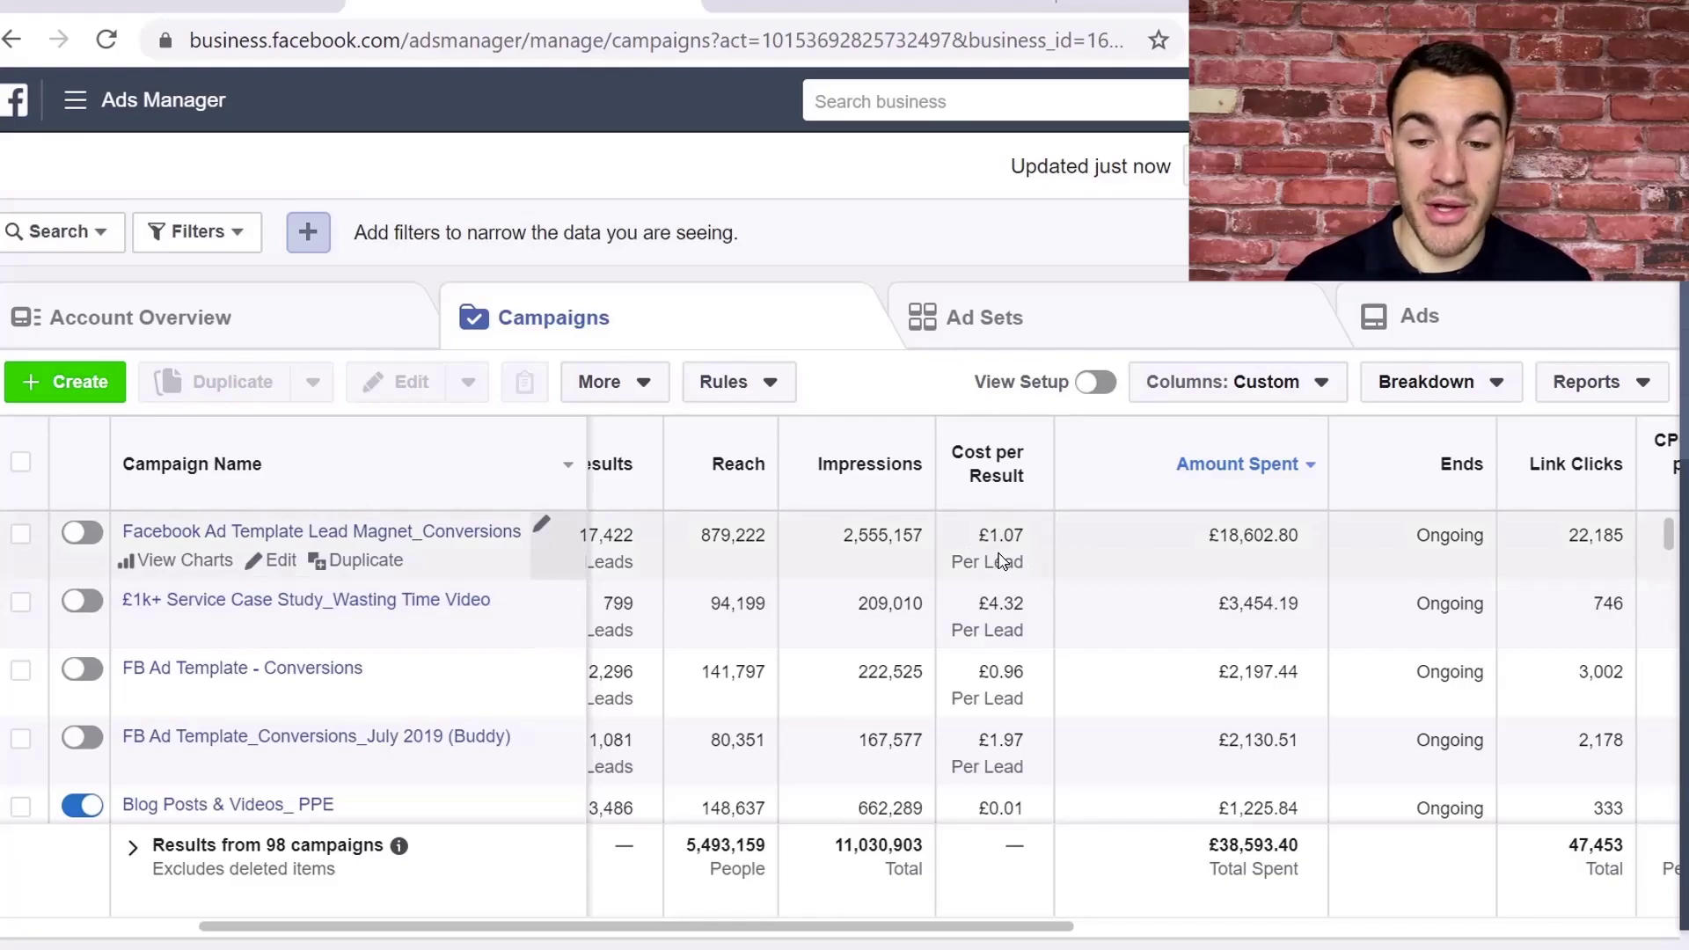
pyautogui.hscroll(10, 1026, 539)
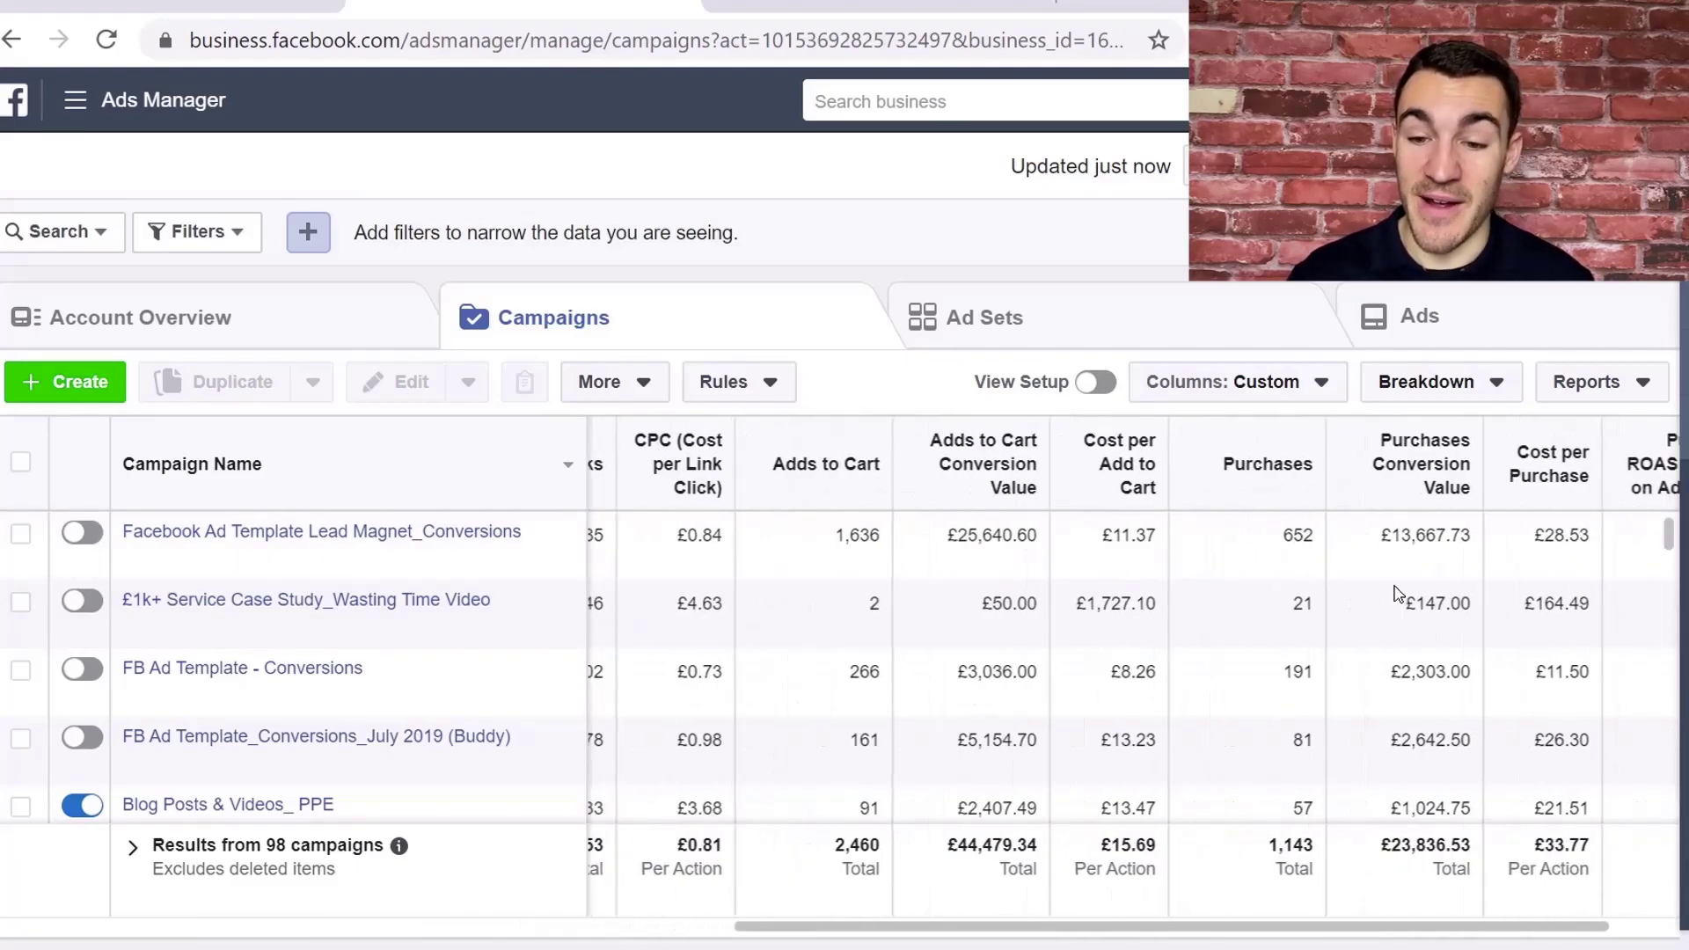
pyautogui.hscroll(3, 1394, 594)
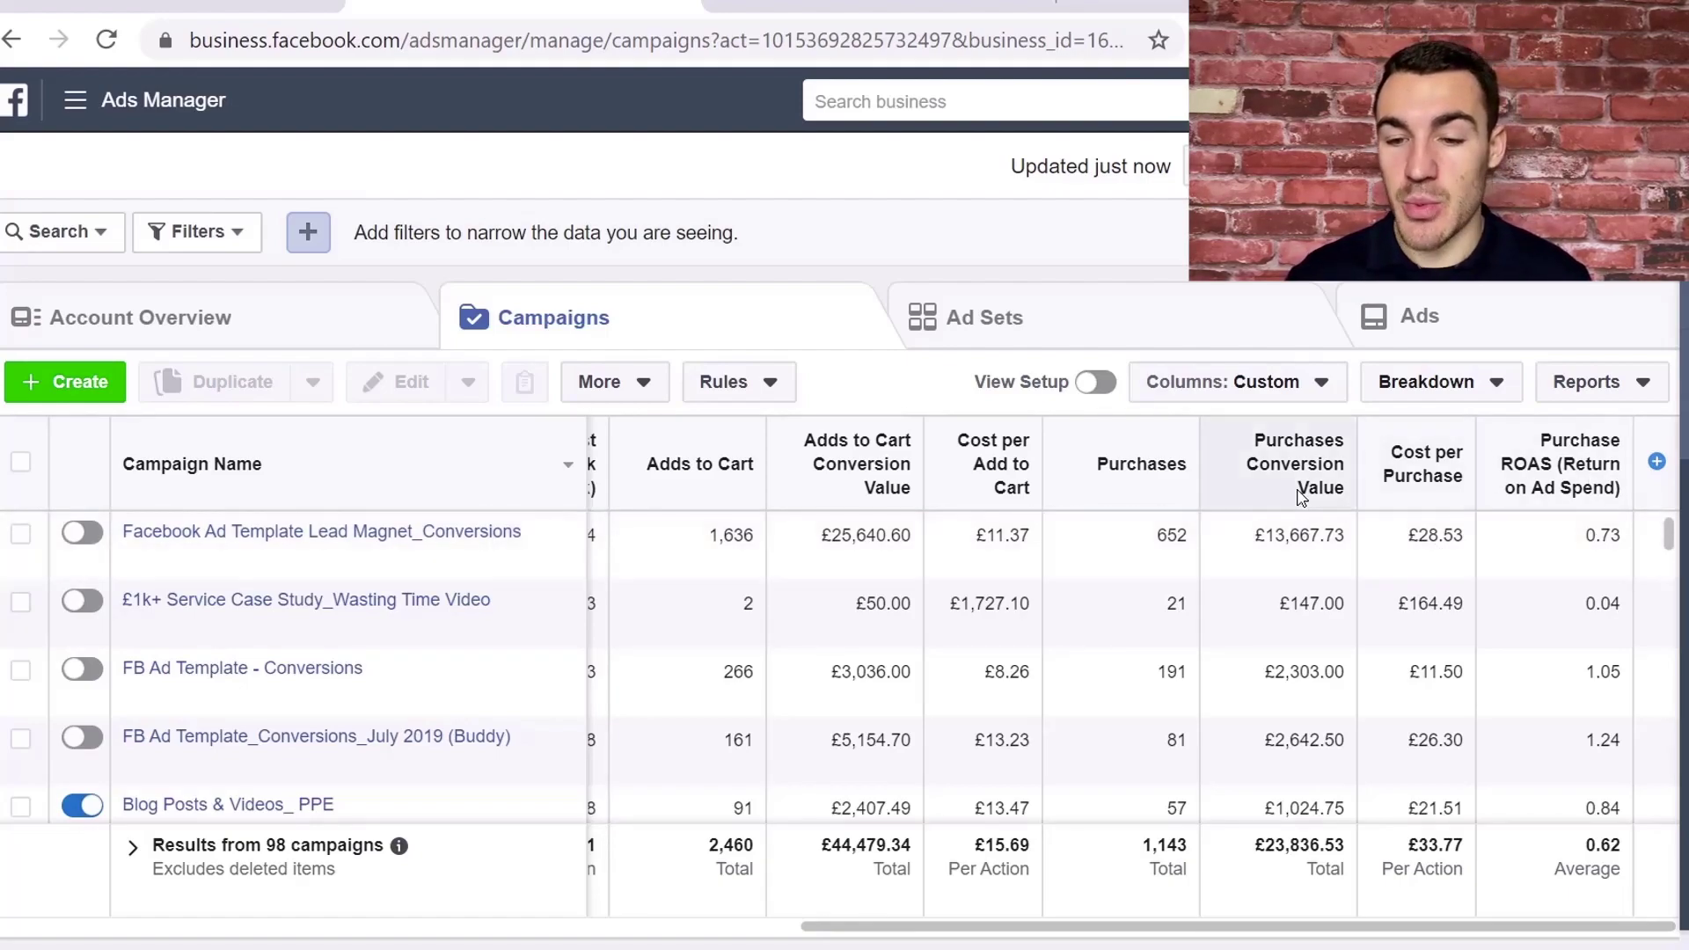
# From the Columns: Custom menu, save the current layout as preset 'Example Custom Columns'.
pyautogui.click(1315, 382)
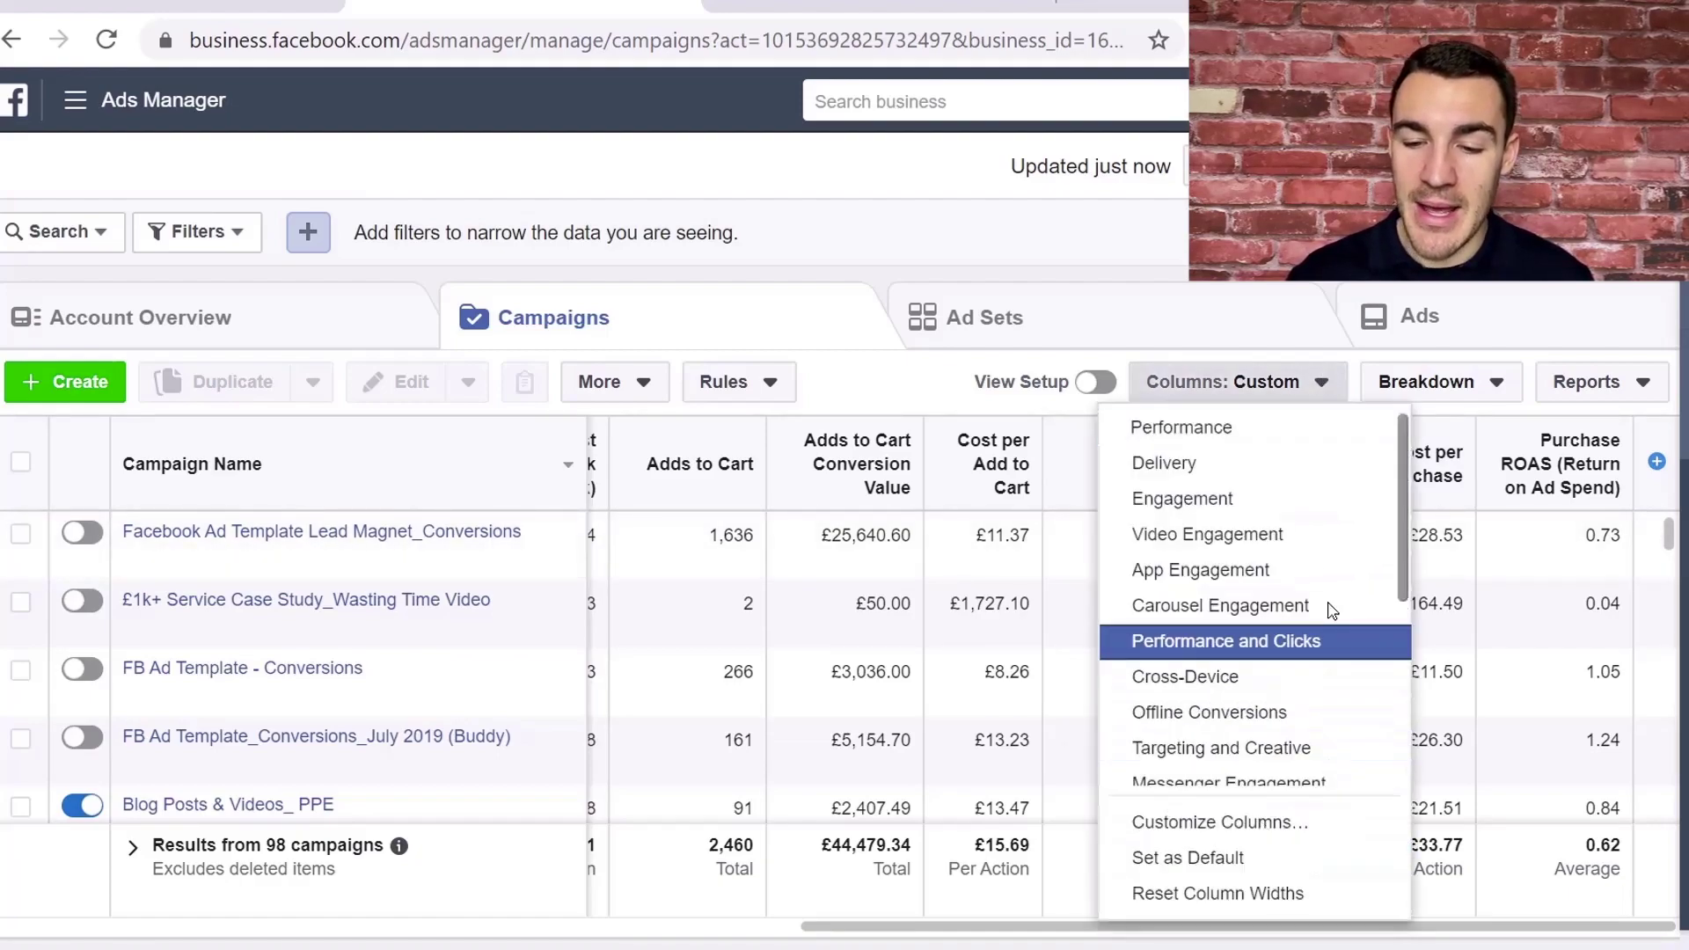
pyautogui.click(1237, 286)
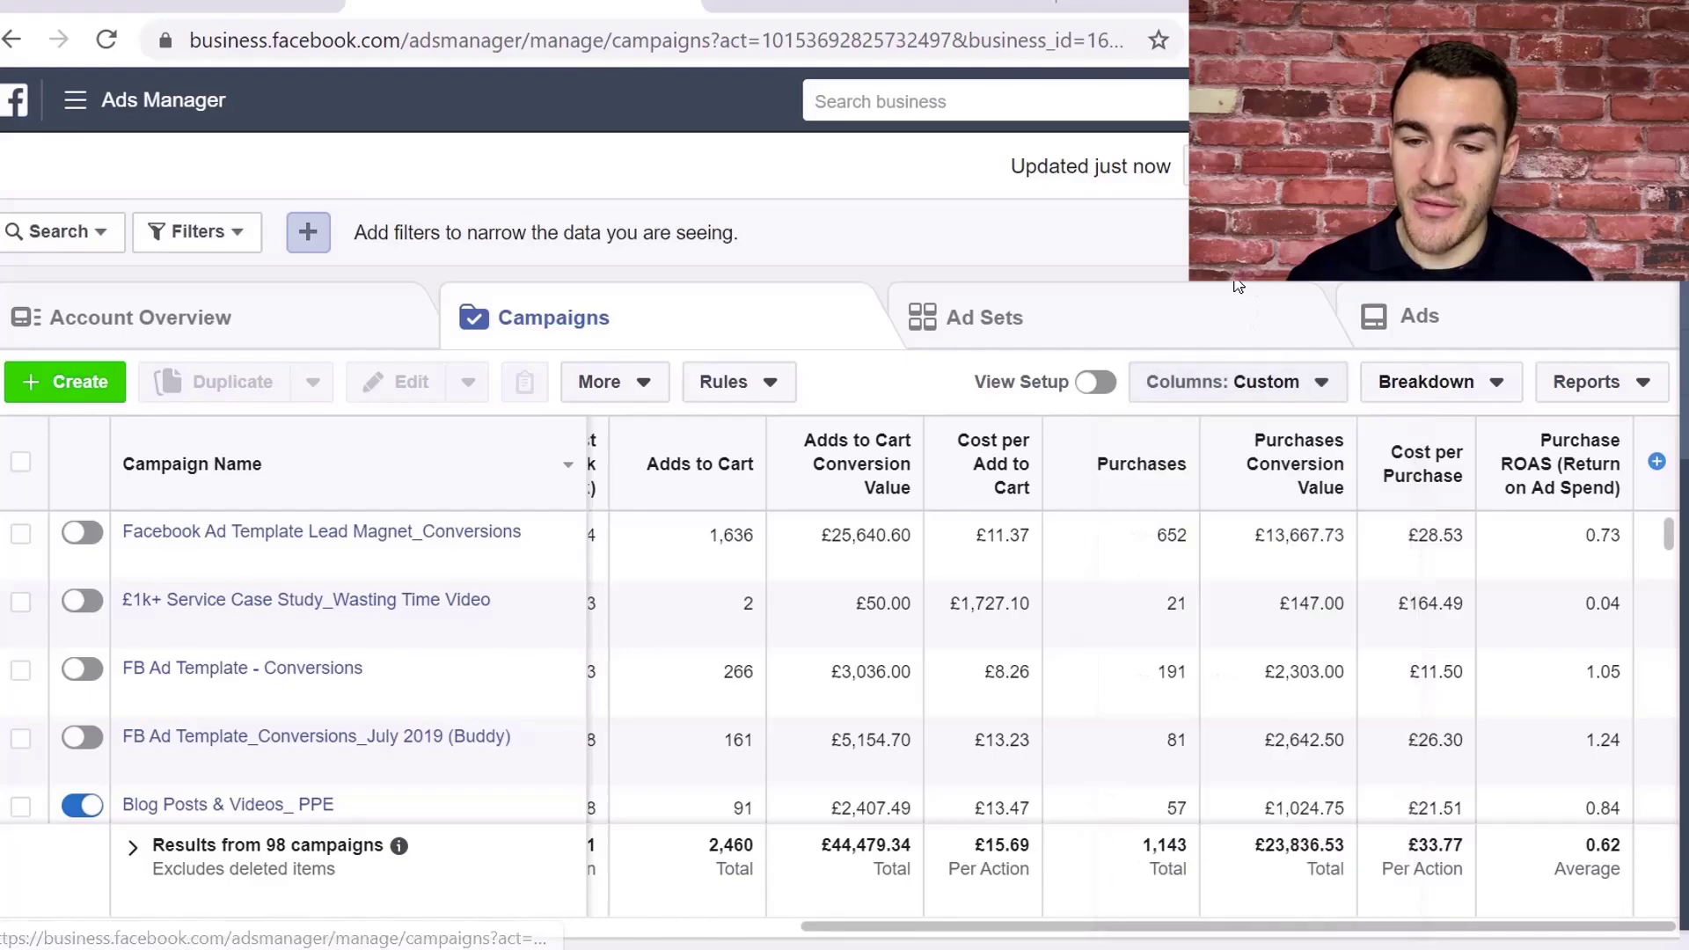
pyautogui.click(1289, 388)
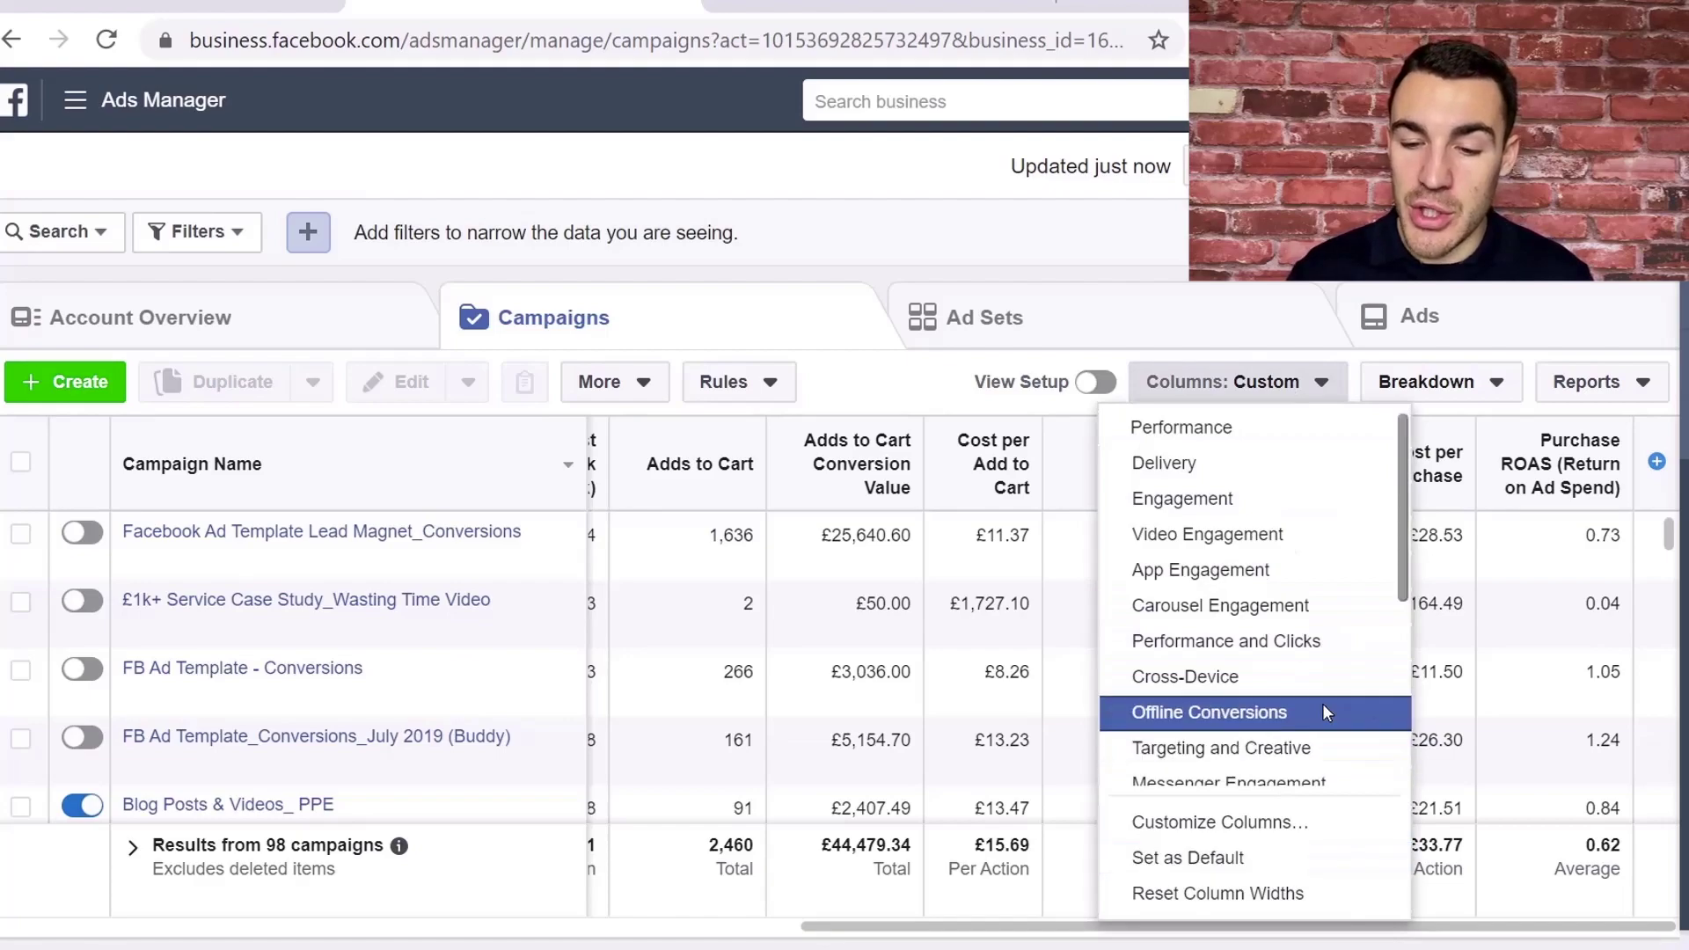
pyautogui.scroll(-5, 1322, 704)
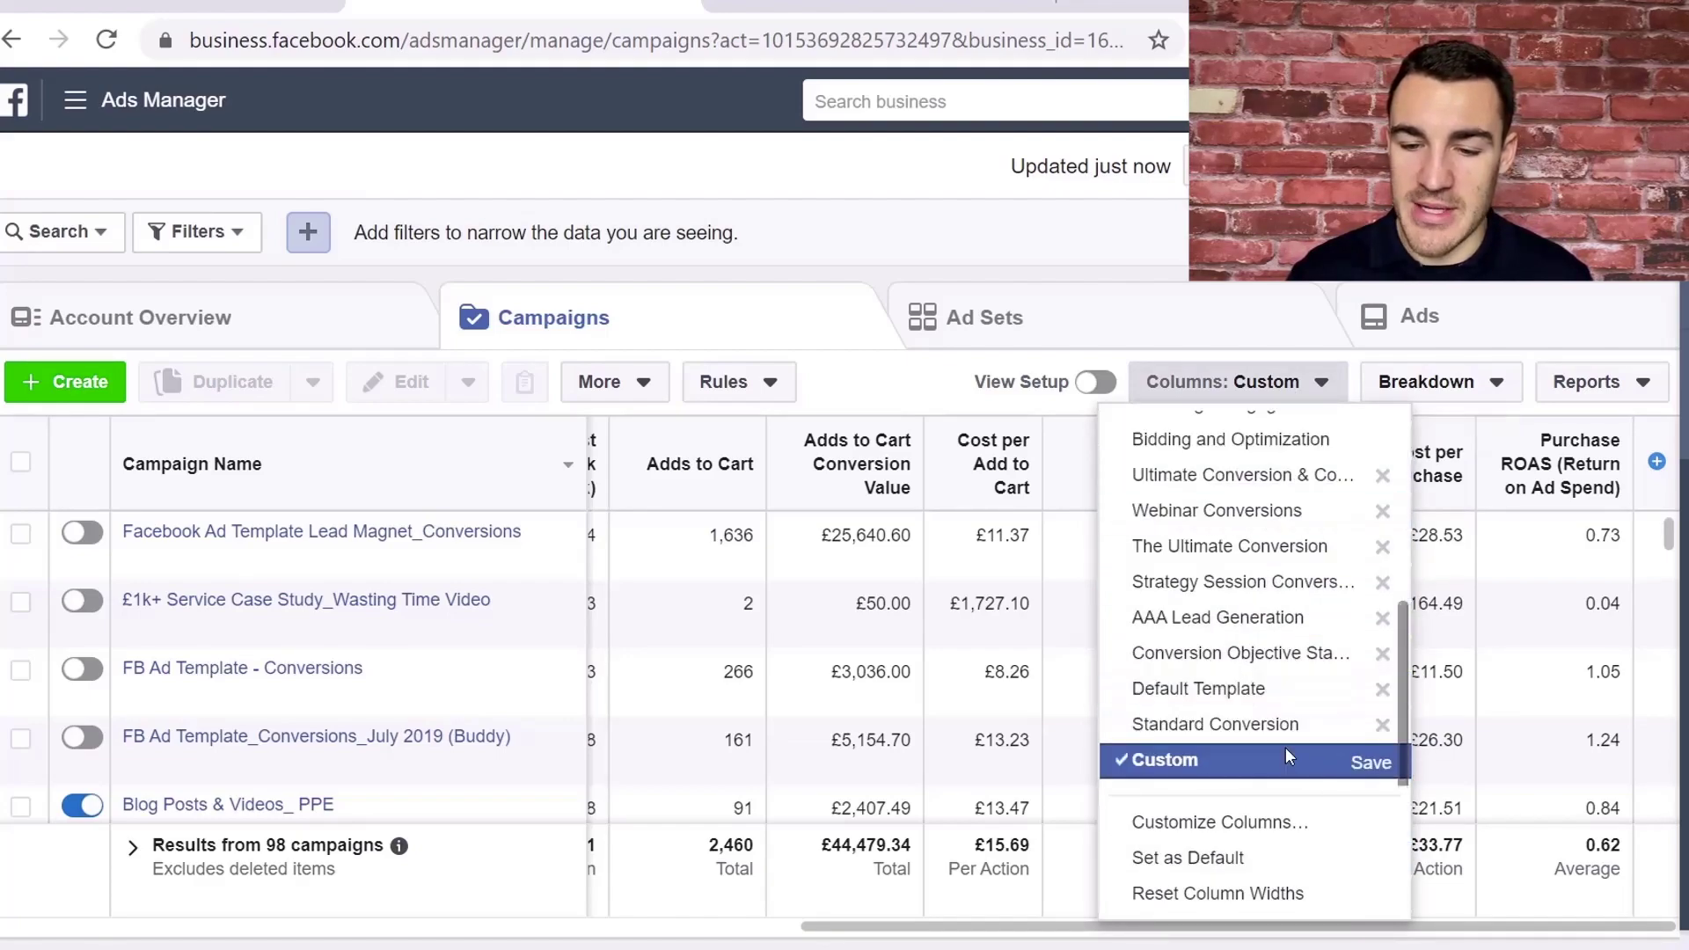
pyautogui.click(1373, 756)
pyautogui.click(790, 387)
pyautogui.write('Example ')
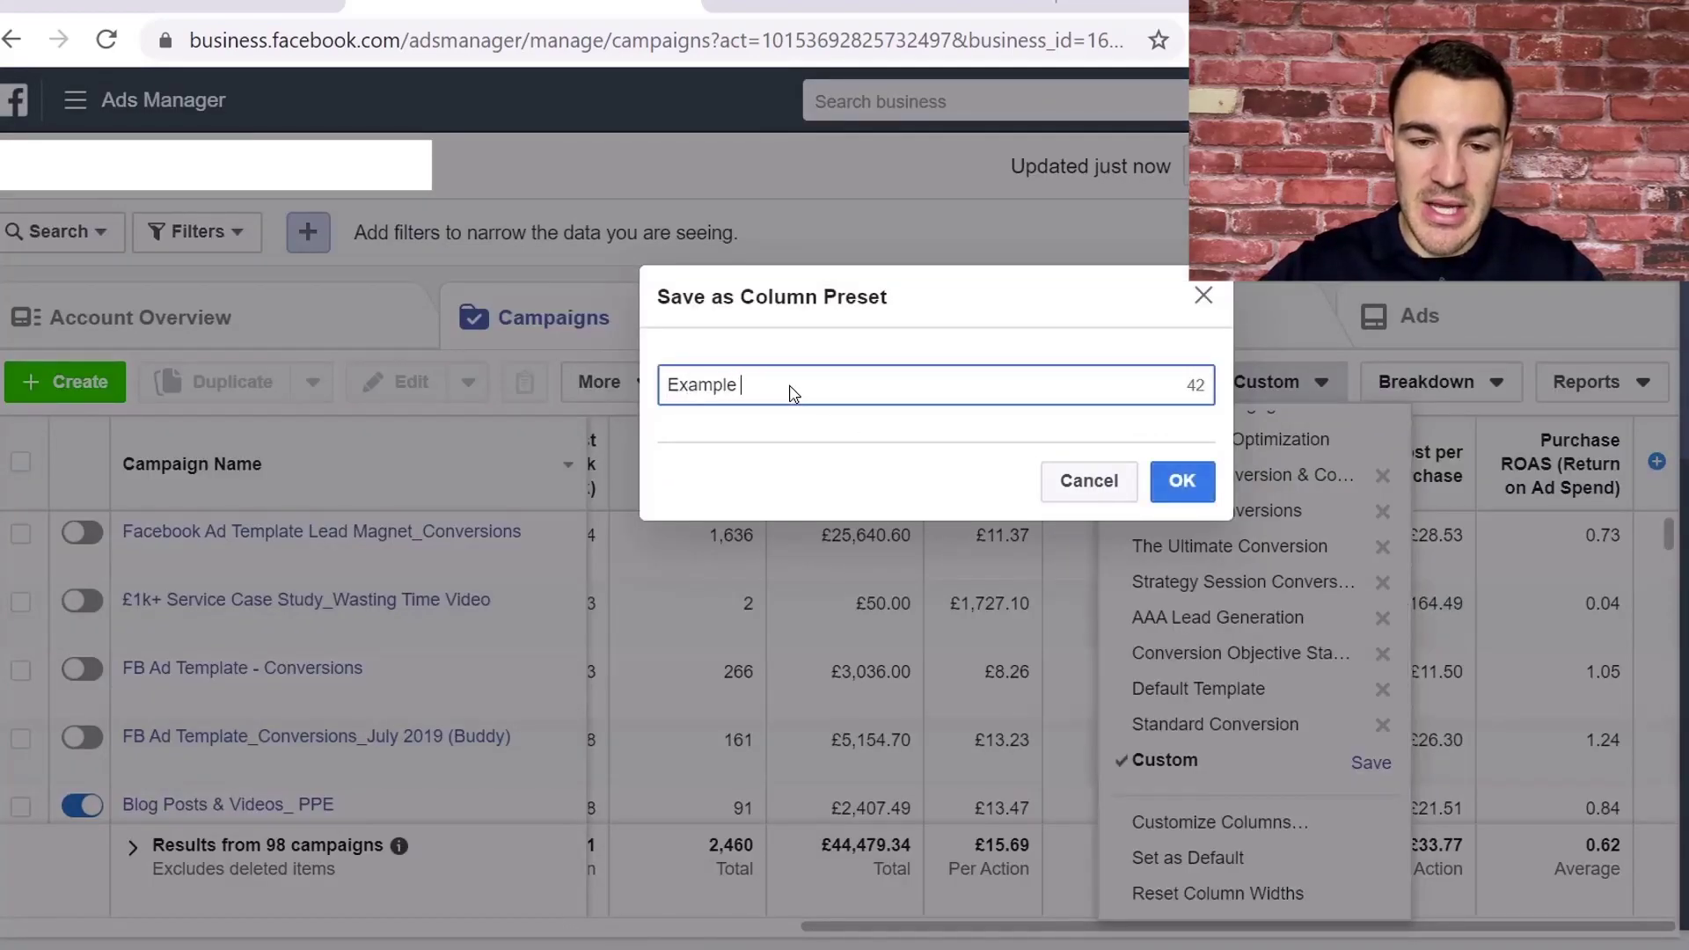
pyautogui.write('Custom Columns')
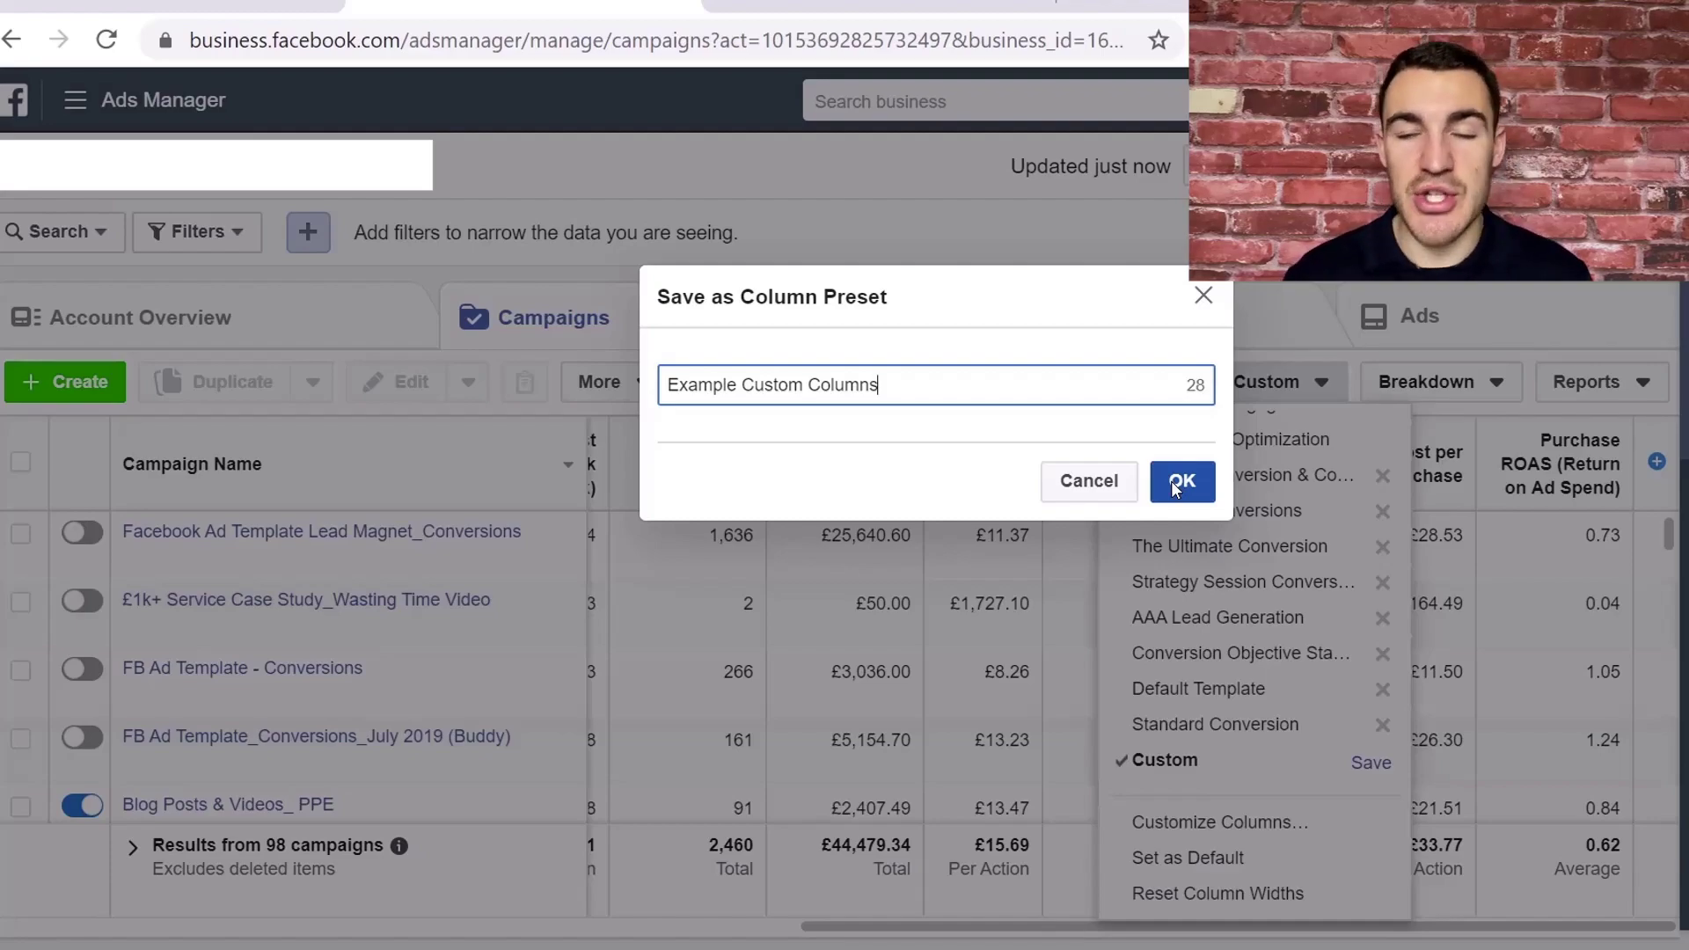
pyautogui.click(1179, 481)
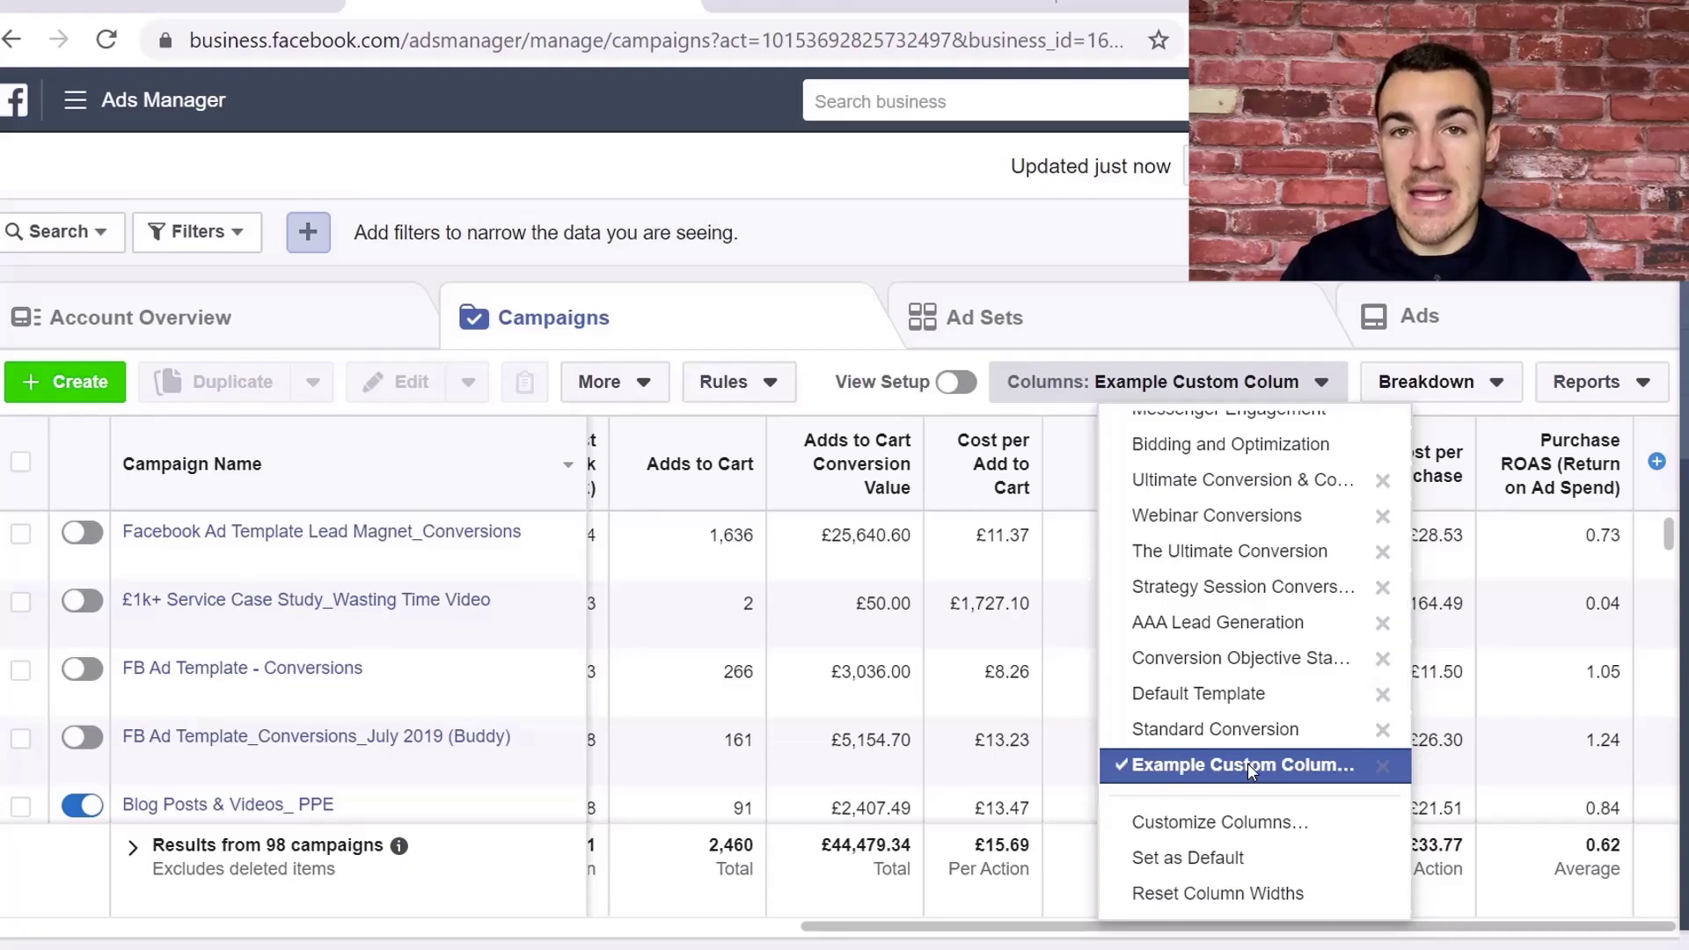
pyautogui.click(1228, 858)
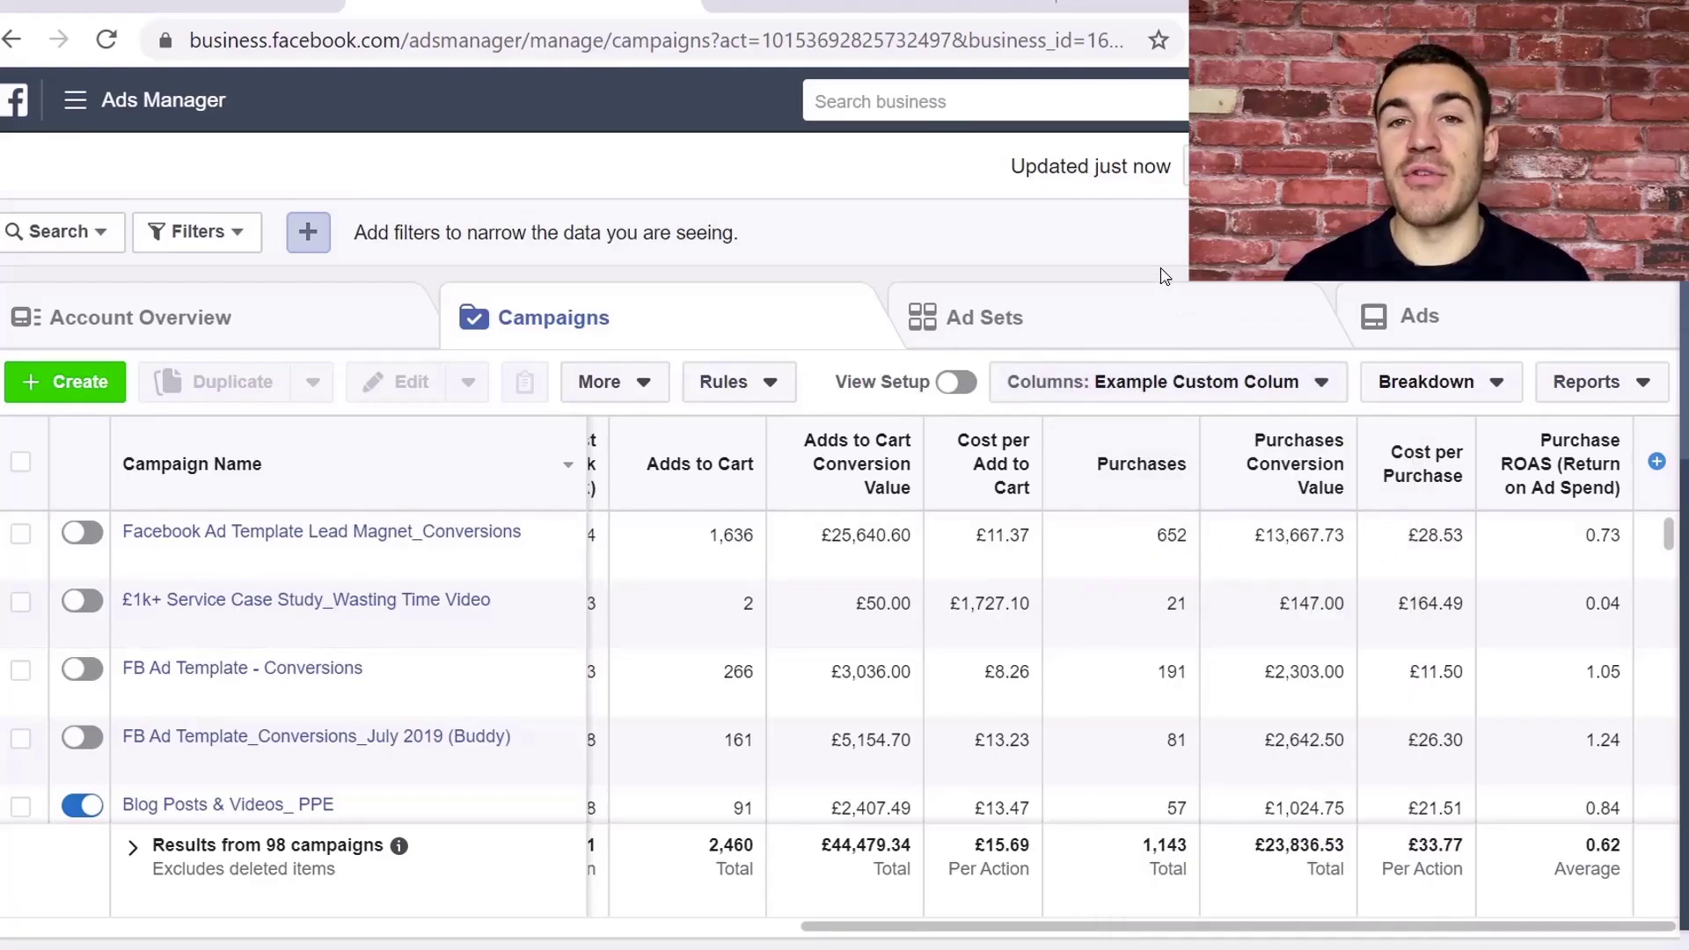